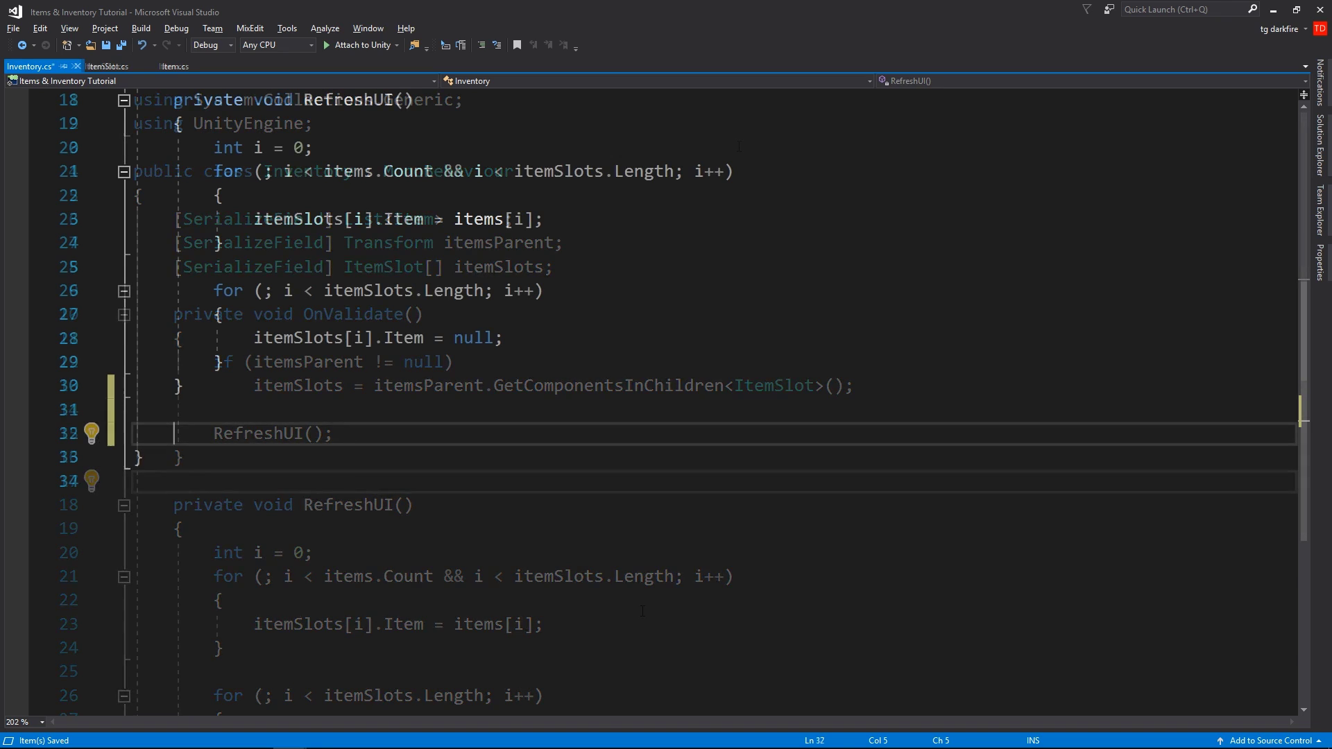
pyautogui.write('public bool AddItem(Item item')
# Step: Write AddItem to return false when full, otherwise add the item, refresh the UI and return true
pyautogui.press('End')
pyautogui.press('Return')
pyautogui.write('{         ')
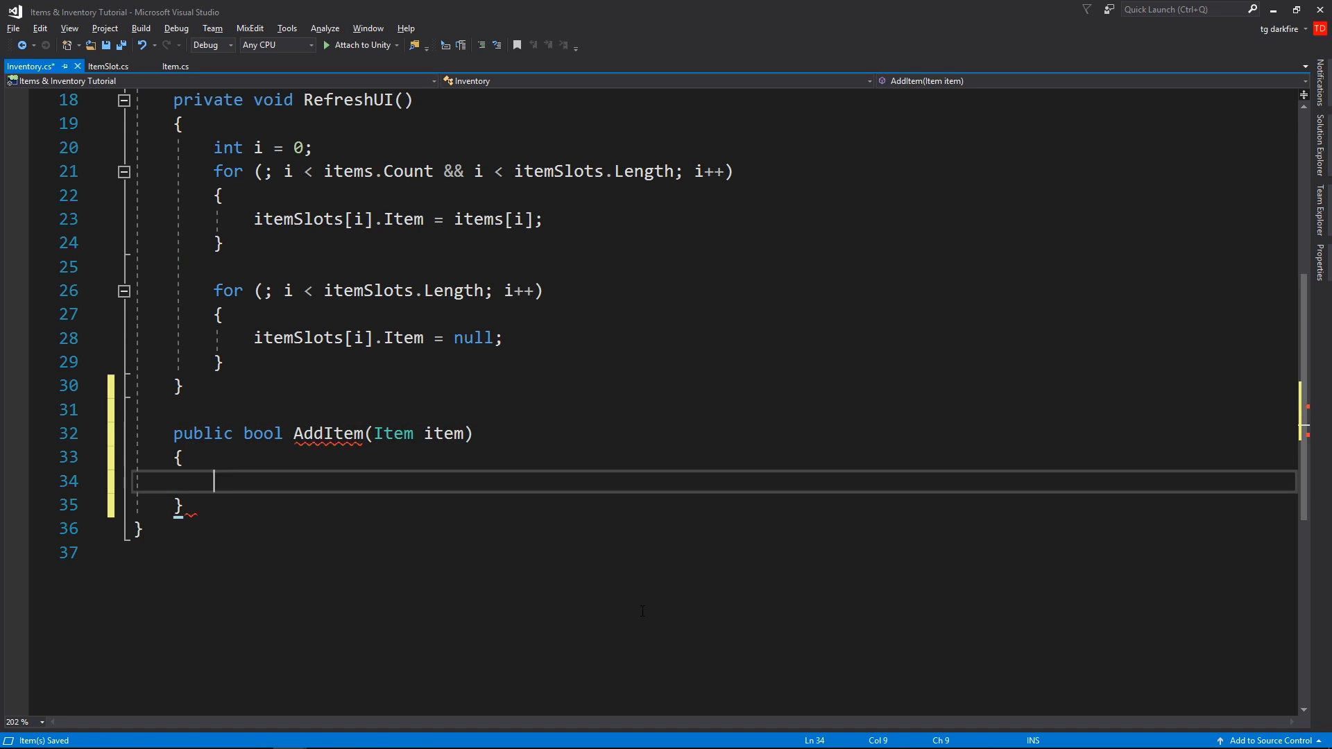
pyautogui.write('if (IsFull()')
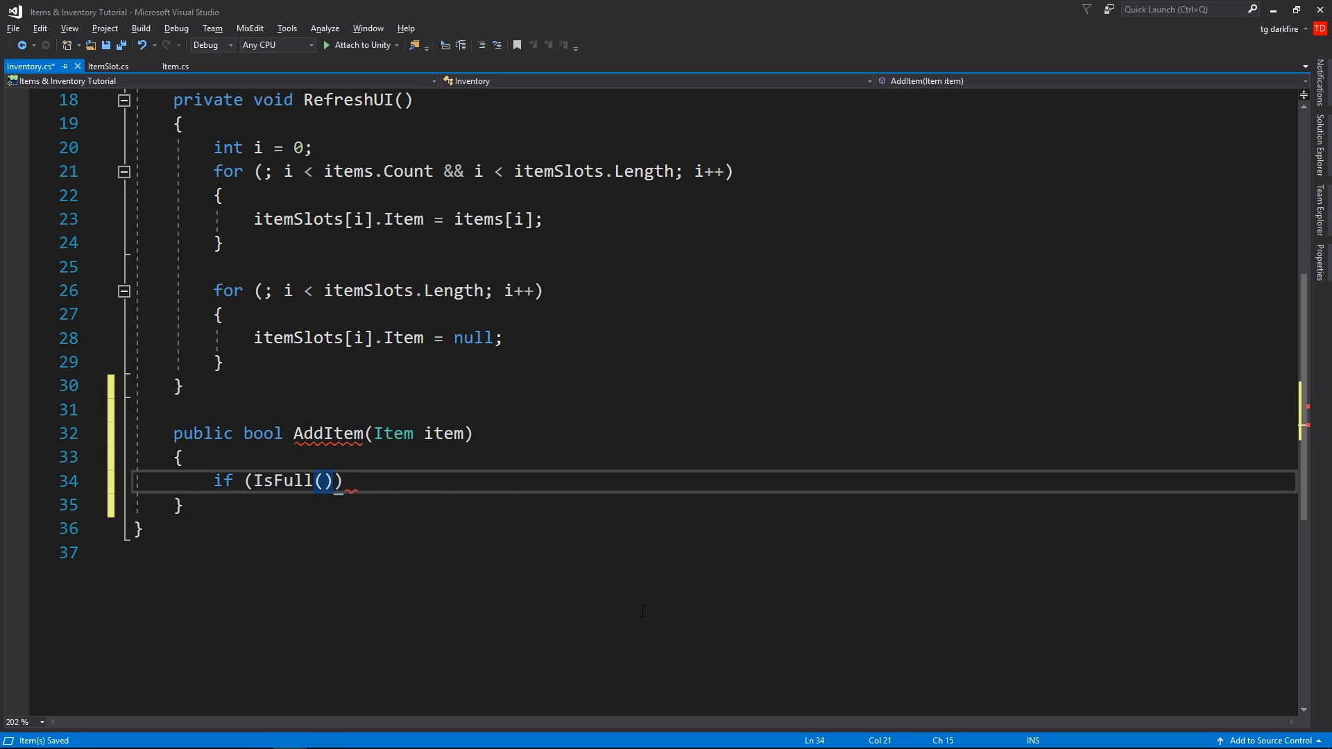
pyautogui.press('End')
pyautogui.press('Return')
pyautogui.write('return false;')
pyautogui.press('Return')
pyautogui.press('Return')
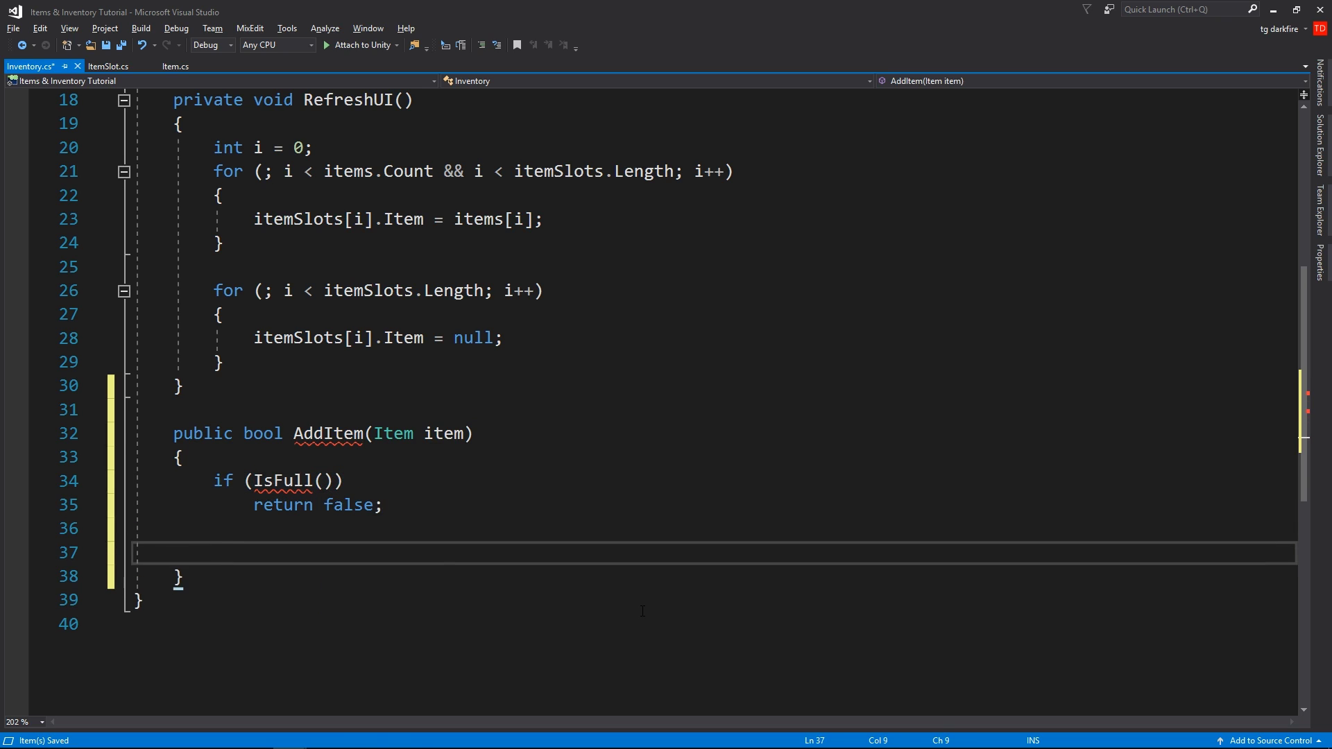
pyautogui.write('items.add(item);')
pyautogui.press('Return')
pyautogui.write('RefreshUI();')
pyautogui.press('Return')
pyautogui.write('return true;')
pyautogui.hotkey('ctrl', 's')
# Step: Add an IsFull method comparing items.Count against itemSlots.Length, and save
pyautogui.click(693, 625)
pyautogui.press('Return')
pyautogui.press('Return')
pyautogui.write('public bool IsFull()')
pyautogui.press('Return')
pyautogui.write('{')
pyautogui.press('Return')
pyautogui.write('return ')
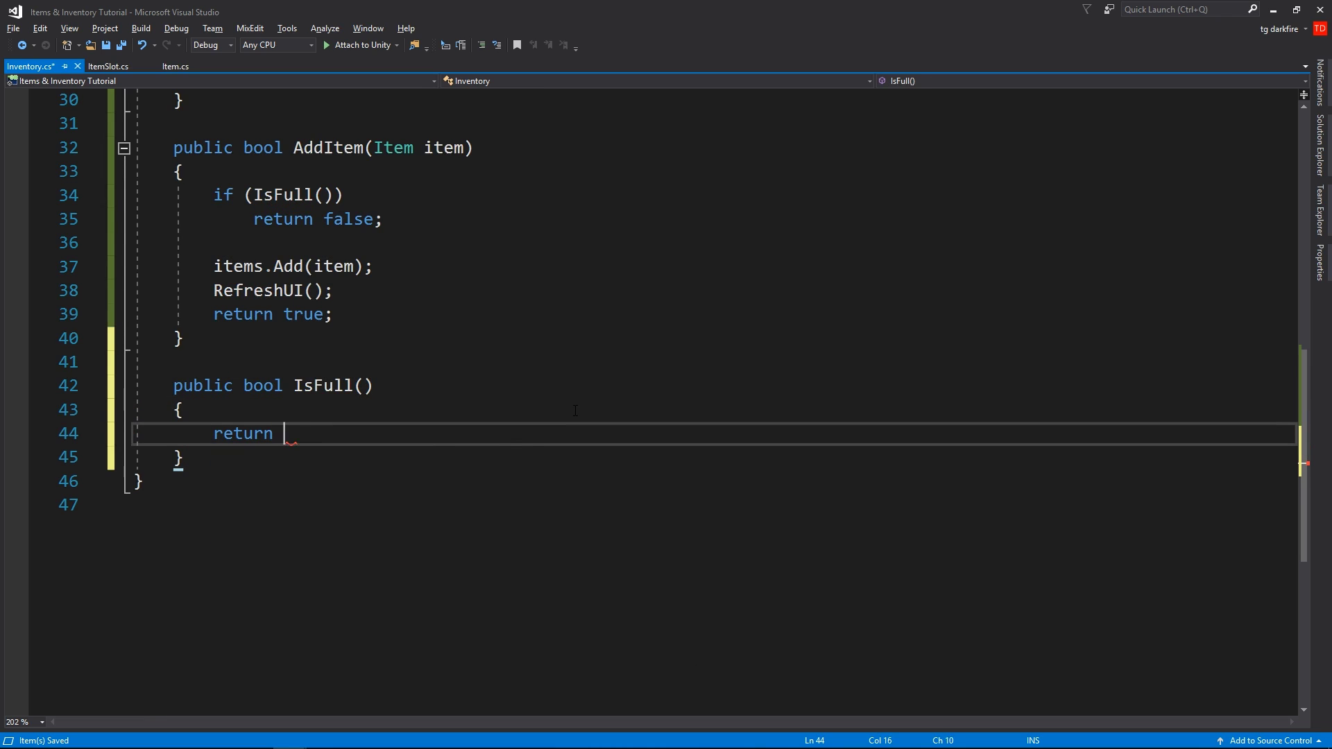
pyautogui.write('items.cou')
pyautogui.press('Tab')
pyautogui.write('>= itemsl')
pyautogui.press('Tab')
pyautogui.write('.l')
pyautogui.press('Tab')
pyautogui.write(';')
pyautogui.hotkey('ctrl', 's')
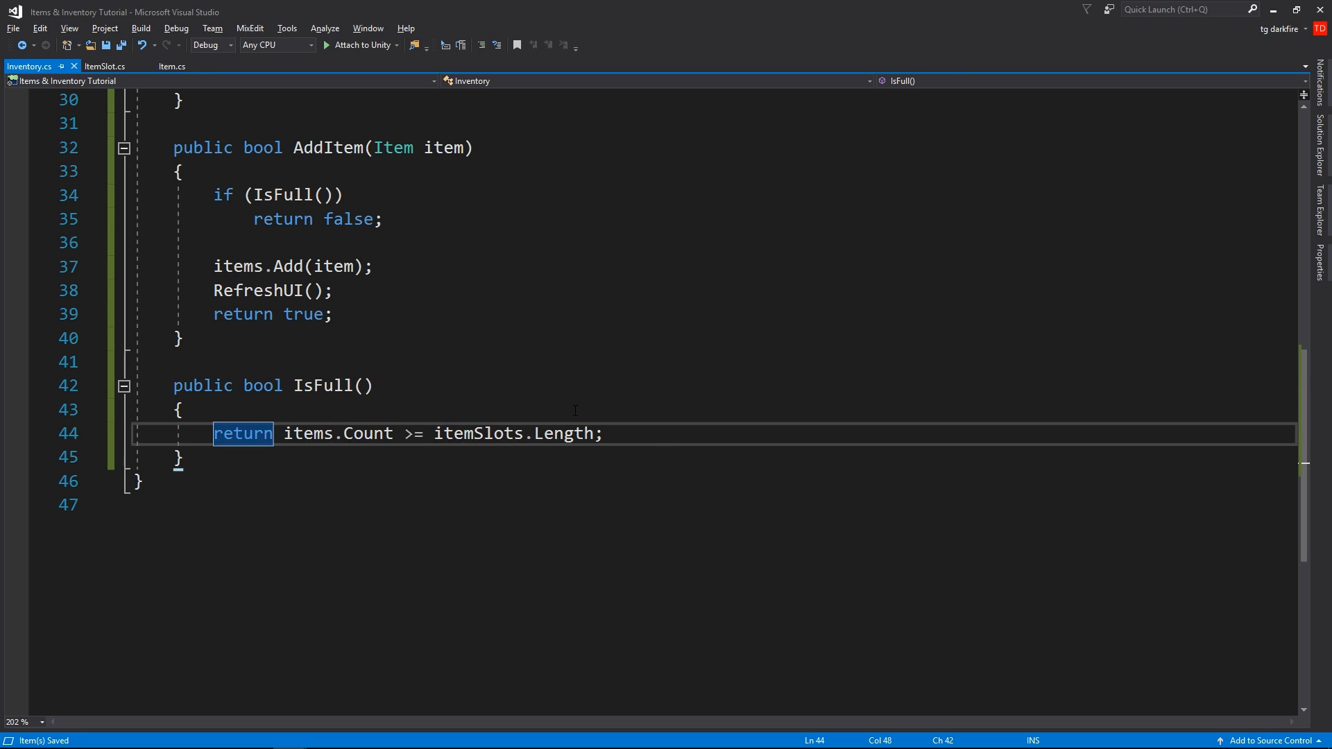
pyautogui.write('public bool RemoveItem(Item')
pyautogui.write(' item) {     if (items.Remove(item))')
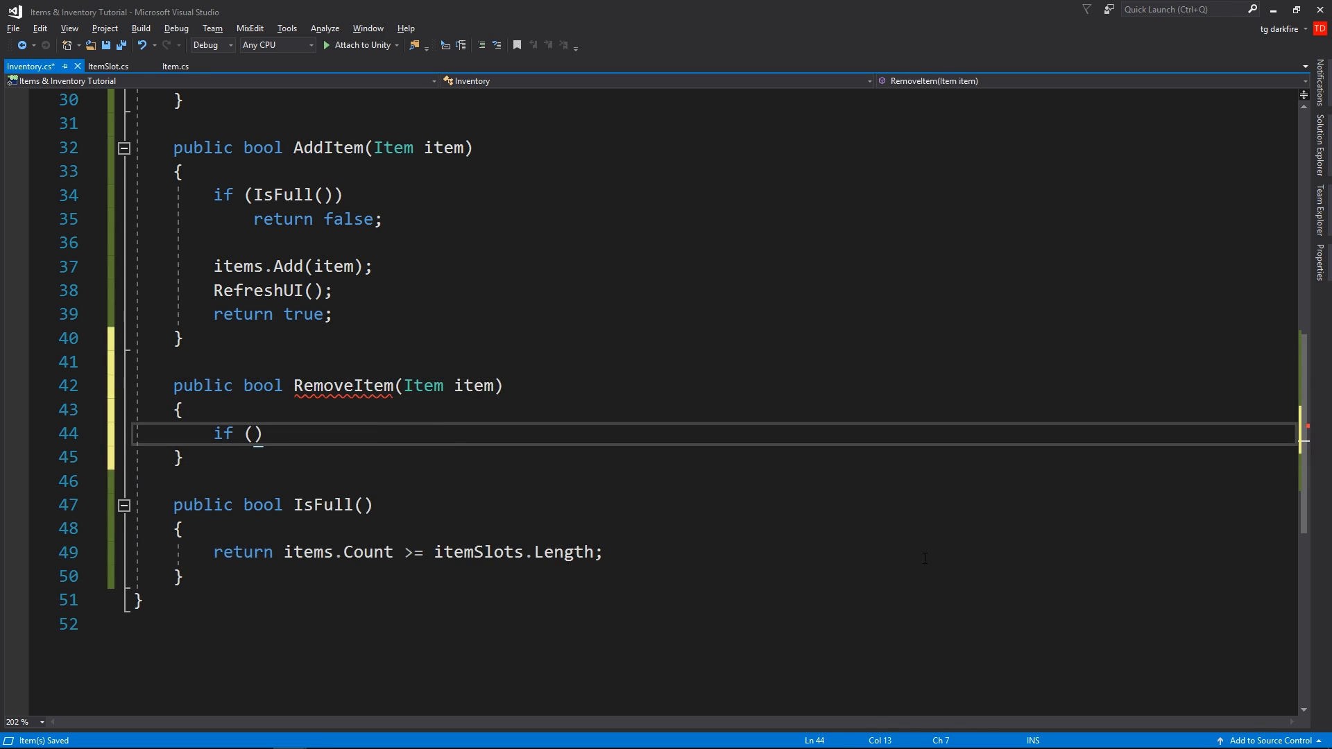
# Step: Add RemoveItem, refreshing the UI when items.Remove succeeds, and save Inventory.cs
pyautogui.press('Return')
pyautogui.write('{')
pyautogui.press('Return')
pyautogui.write('RefreshUI();             return true;')
pyautogui.press('Down')
pyautogui.press('End')
pyautogui.press('Return')
pyautogui.write('return false;')
pyautogui.hotkey('ctrl', 's')
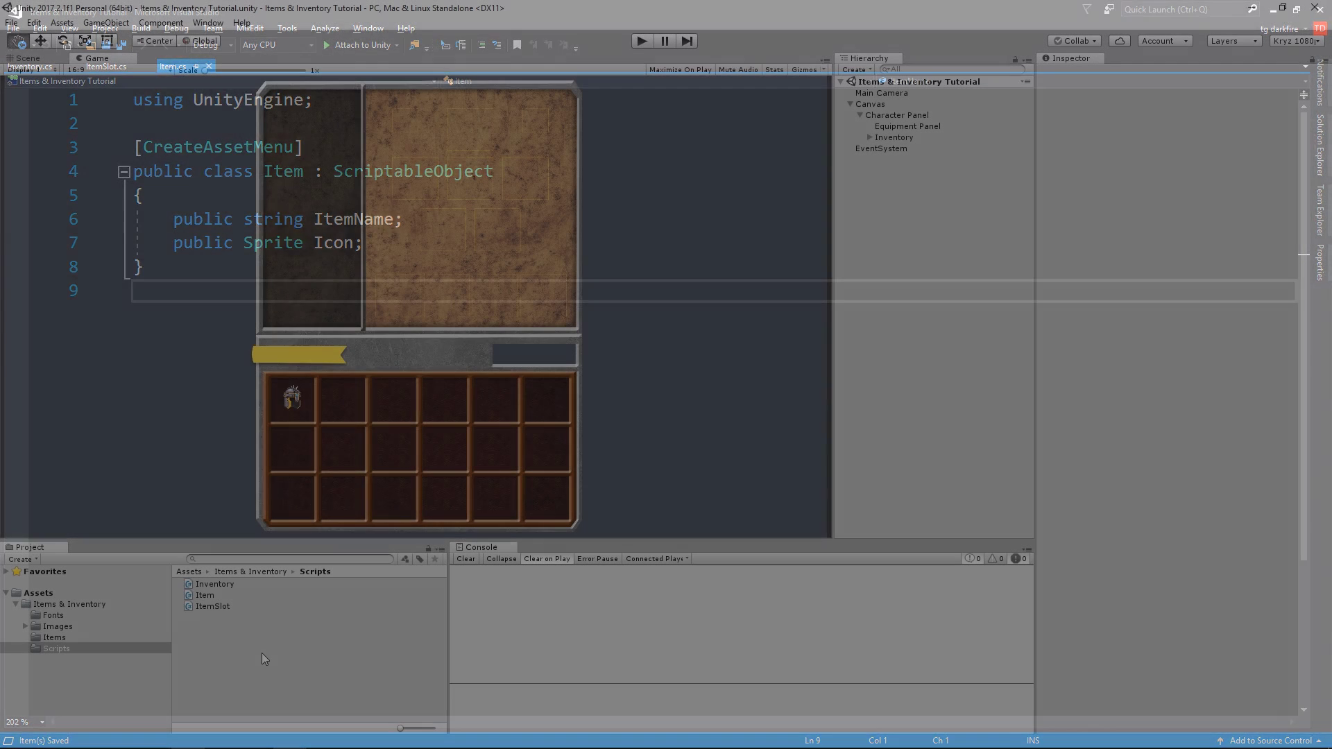
# Step: Create a C# script named EquippableItem in the Scripts folder
pyautogui.rightClick(261, 652)
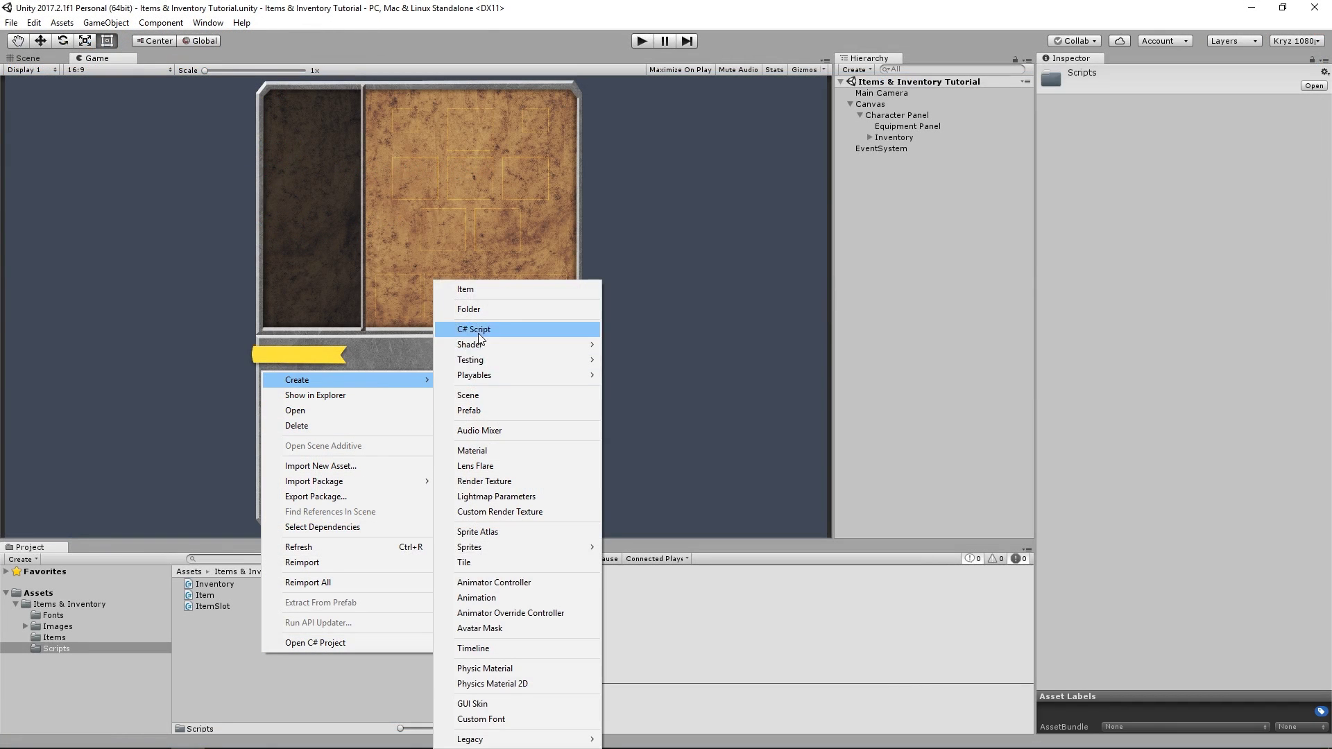
pyautogui.click(478, 331)
pyautogui.write('EquippableItem')
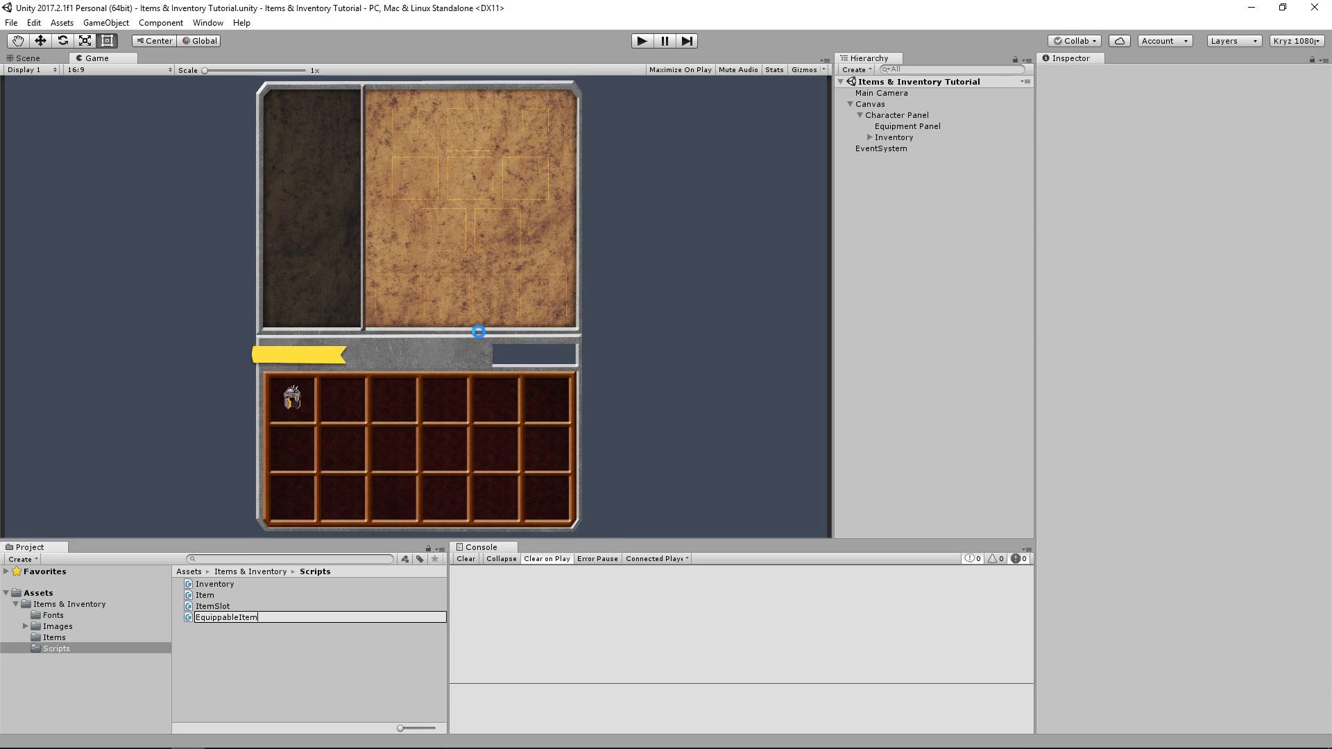
pyautogui.press('Return')
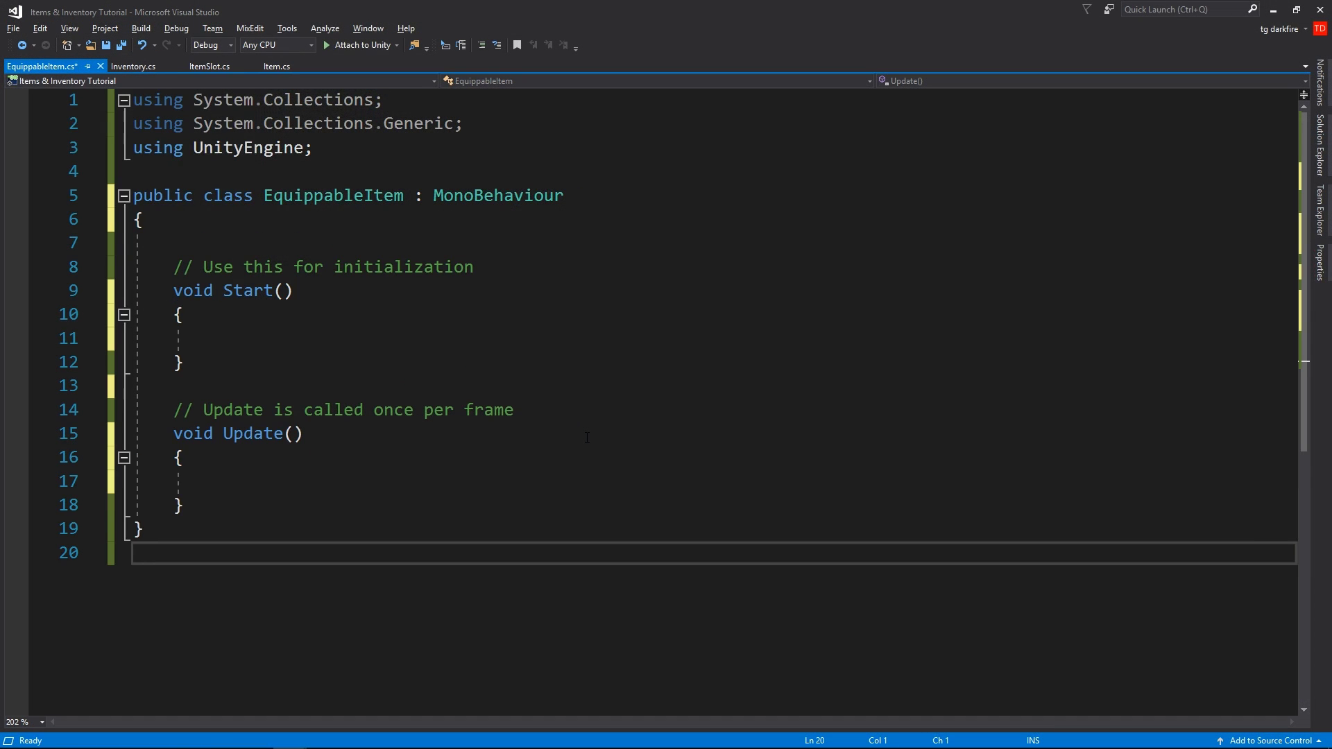
# Step: Remove Start/Update and unused usings, derive from Item, and add [CreateAssetMenu]
pyautogui.moveTo(188, 510); pyautogui.dragTo(172, 250)
pyautogui.press('Delete')
pyautogui.doubleClick(448, 196)
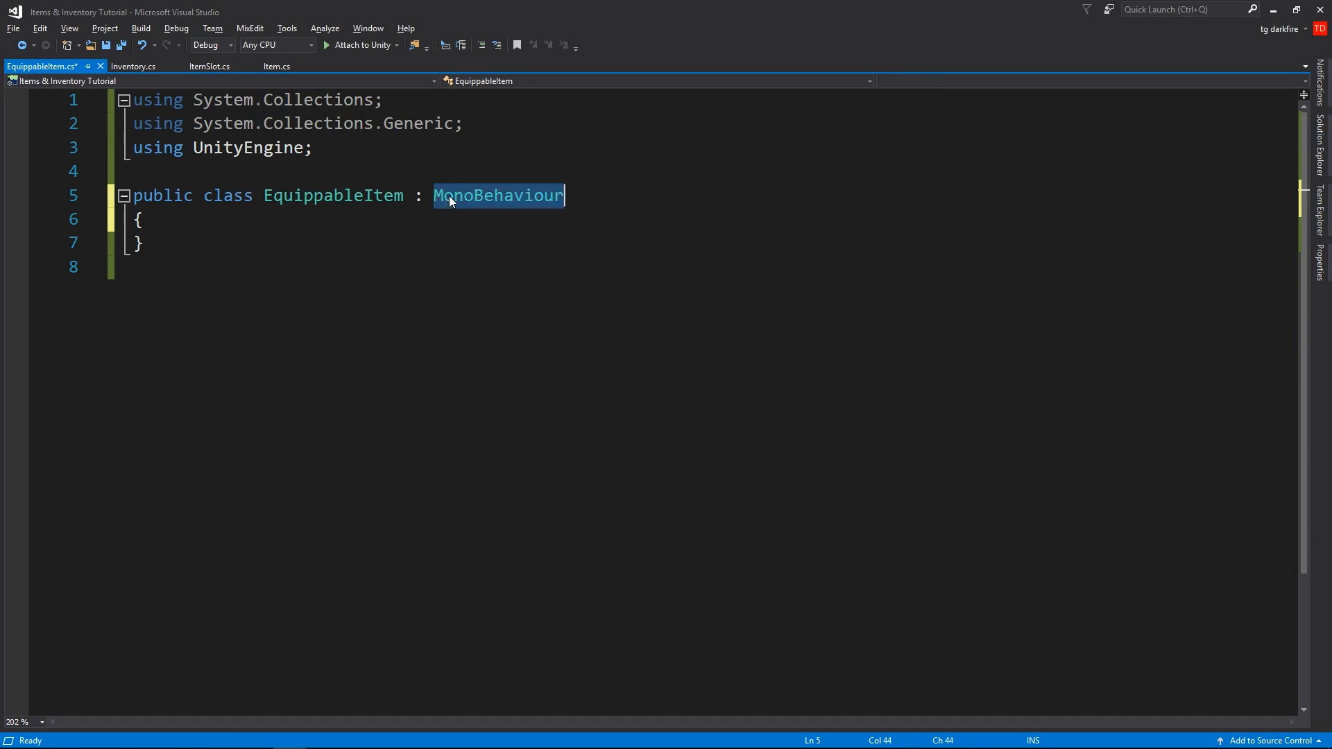
pyautogui.write('Item')
pyautogui.click(426, 104)
pyautogui.moveTo(427, 104); pyautogui.dragTo(427, 126)
pyautogui.press('Delete')
pyautogui.press('Down')
pyautogui.press('Return')
pyautogui.write('[cre')
pyautogui.press('Tab')
pyautogui.hotkey('ctrl', 's')
pyautogui.press('End')
# Step: Paste in the four flat stat bonus fields, then a Space and the percent bonus fields
pyautogui.click(496, 197)
pyautogui.press('Return')
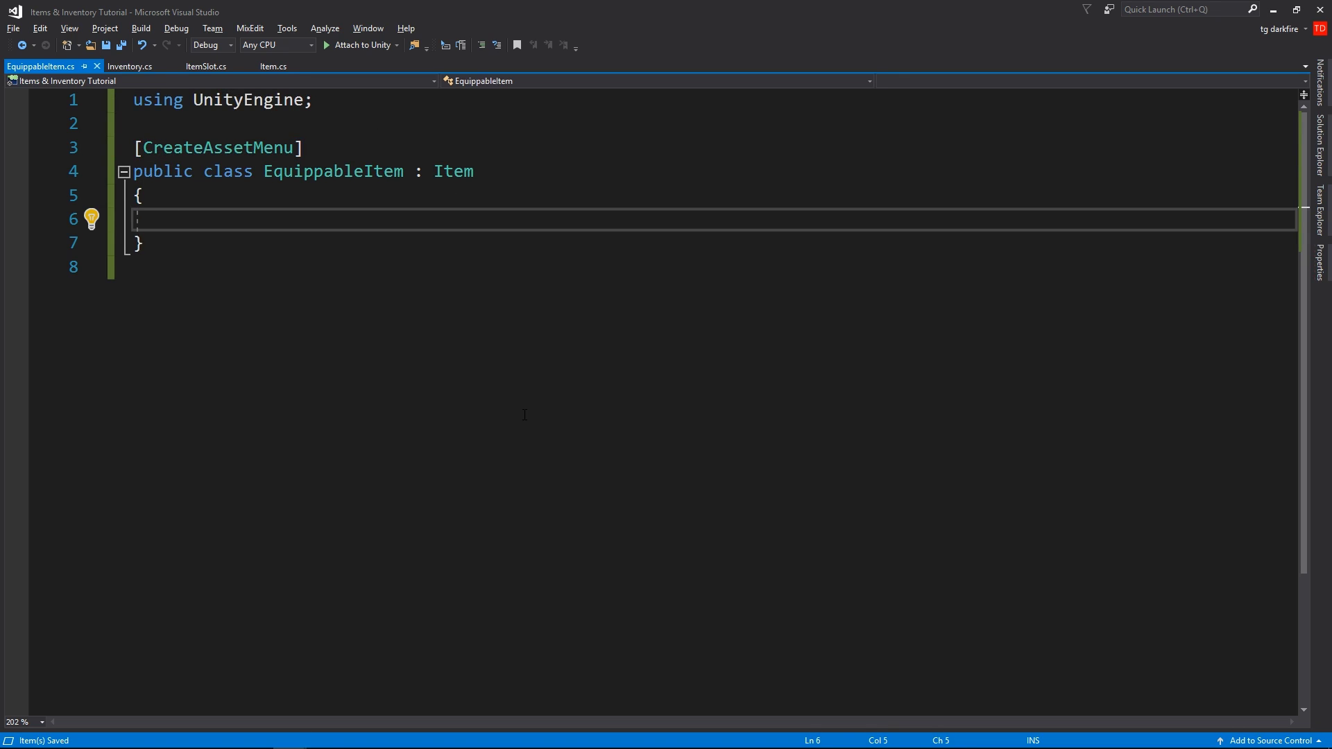
pyautogui.write('public int StrengthBonus; \tpublic int AgilityBonus; \tpublic int IntelligenceBonus; \tpublic int VitalityBonus;')
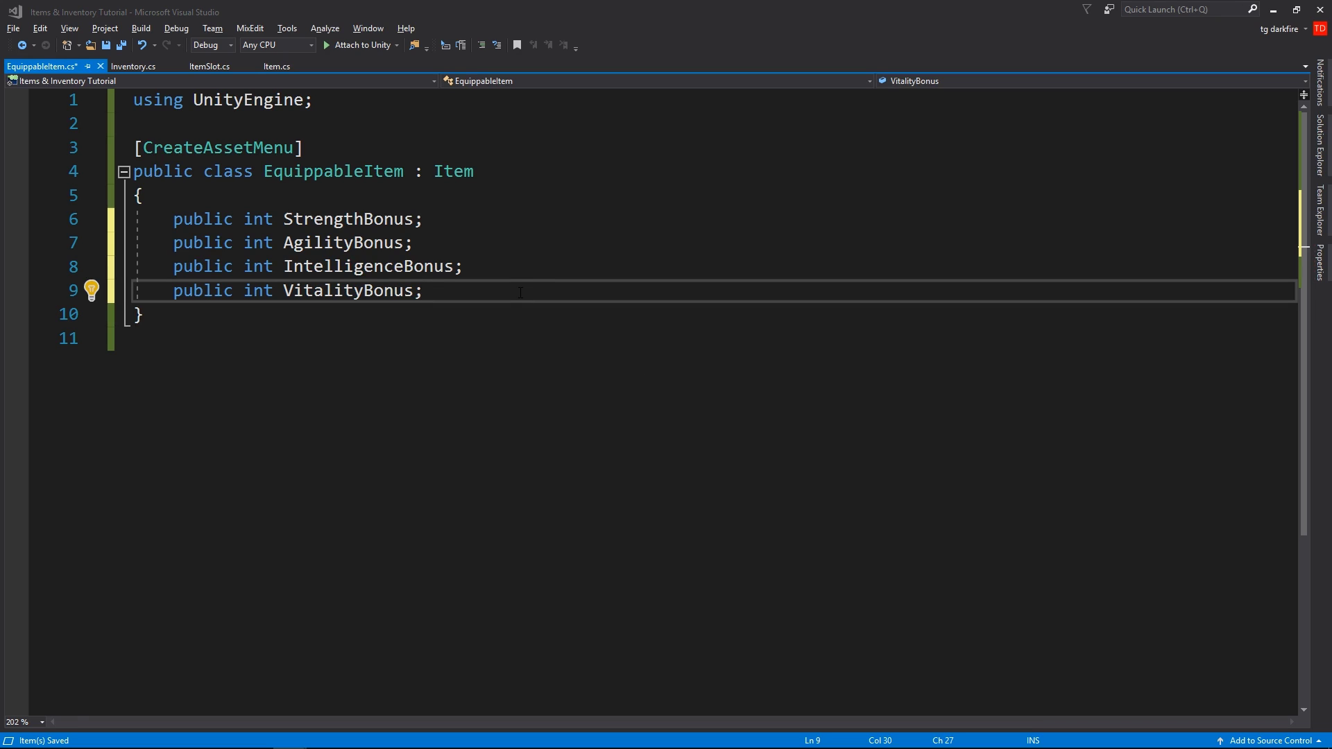
pyautogui.press('Return')
pyautogui.write('[Space]     public float StrengthPercentBonus;     public float AgilityPercentBonus;     public float IntelligencePercentBonus;     public float VitalityPercentBonus;')
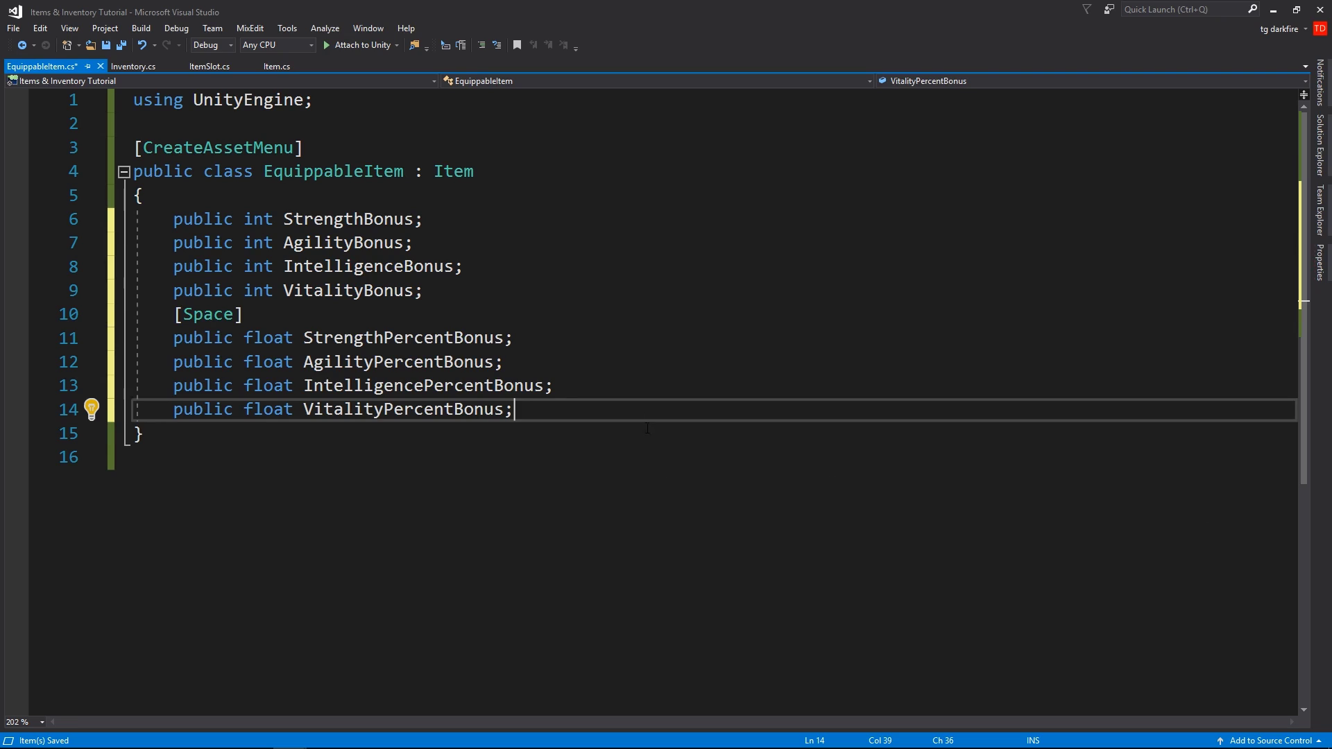
pyautogui.hotkey('ctrl', 's')
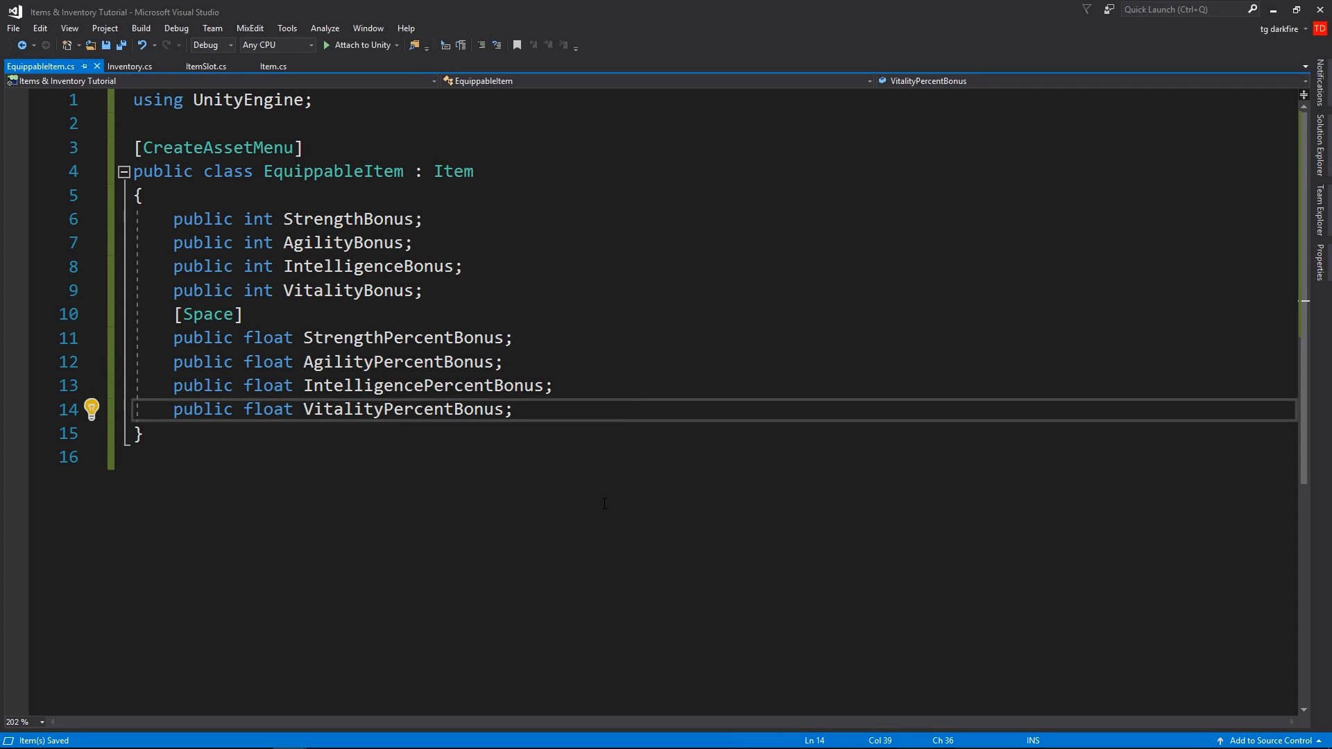
# Step: Declare an EquipmentType enum above the class with its equipment values
pyautogui.click(625, 124)
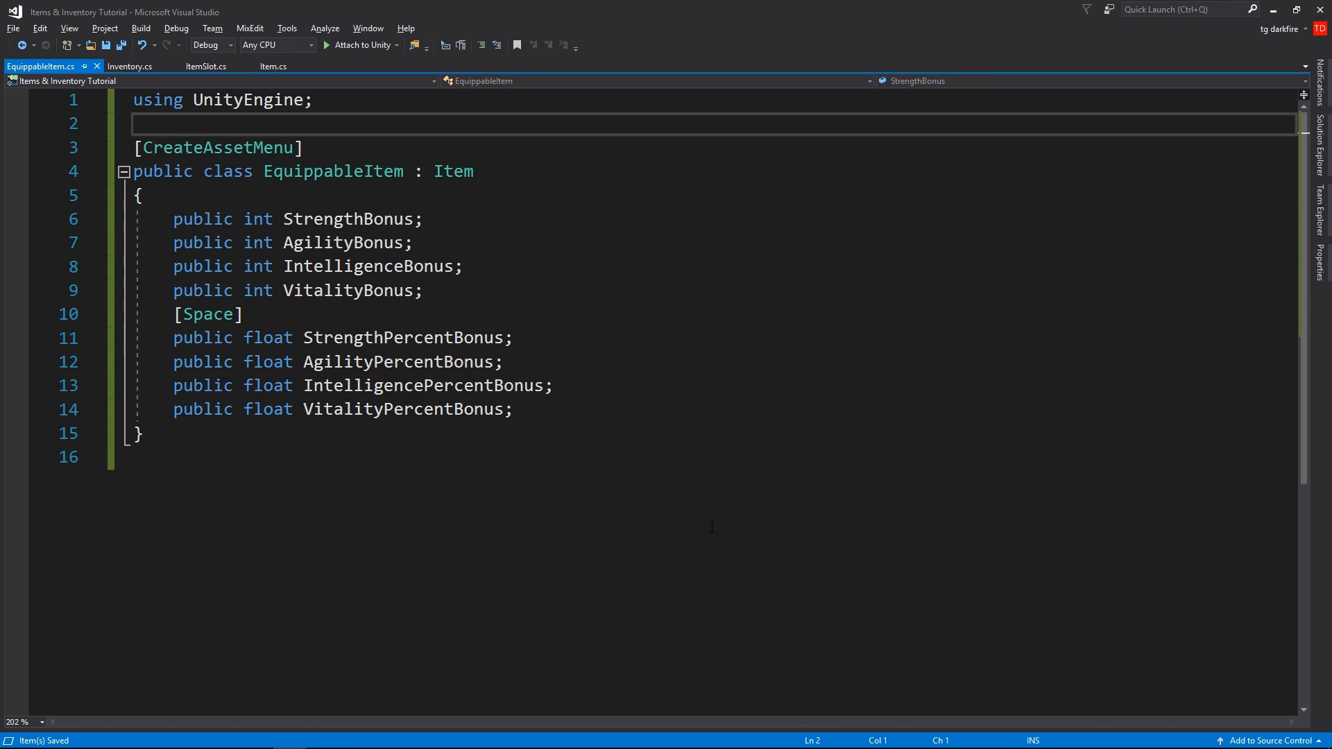
pyautogui.press('Return')
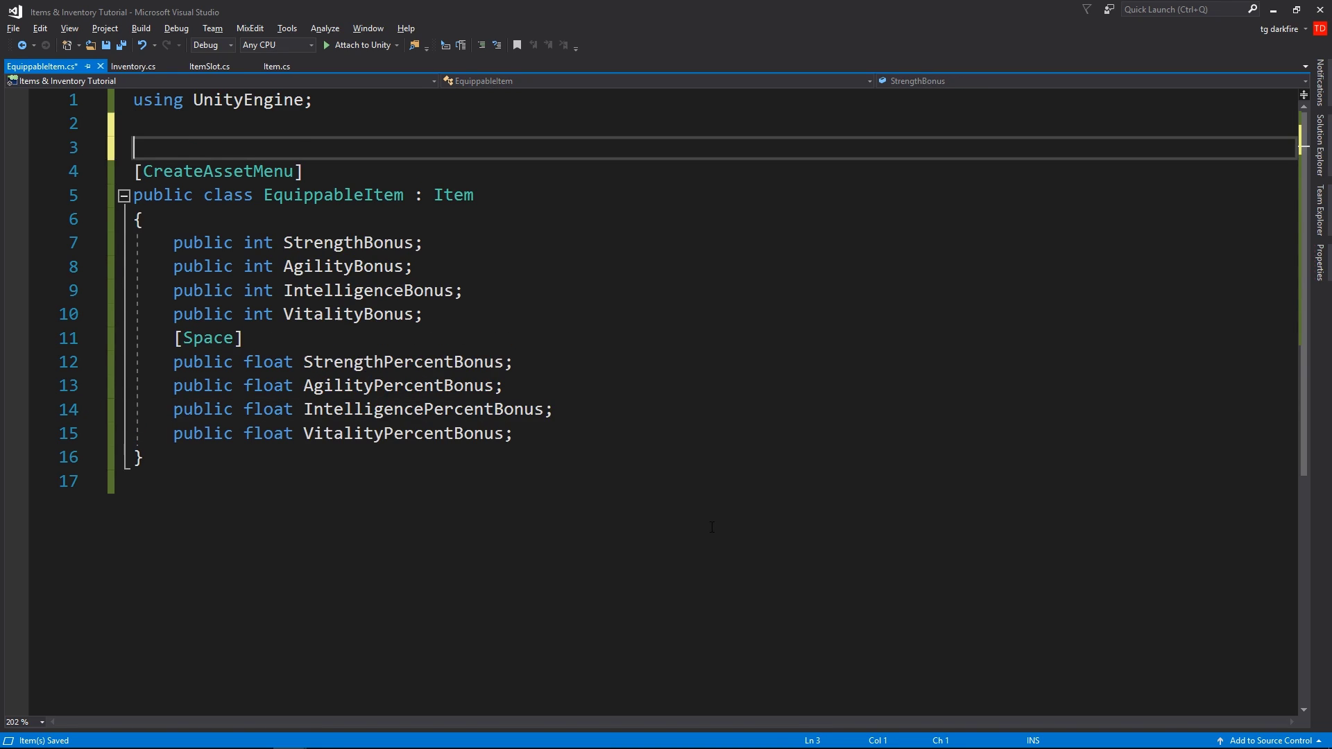
pyautogui.press('Return')
pyautogui.press('Up')
pyautogui.write('public enum EquipmentType{')
pyautogui.press('Return')
pyautogui.write('Helmet,')
pyautogui.press('Return')
pyautogui.write('Chest,')
pyautogui.press('Return')
pyautogui.write('Gloves,')
pyautogui.press('Return')
pyautogui.write('Boots,')
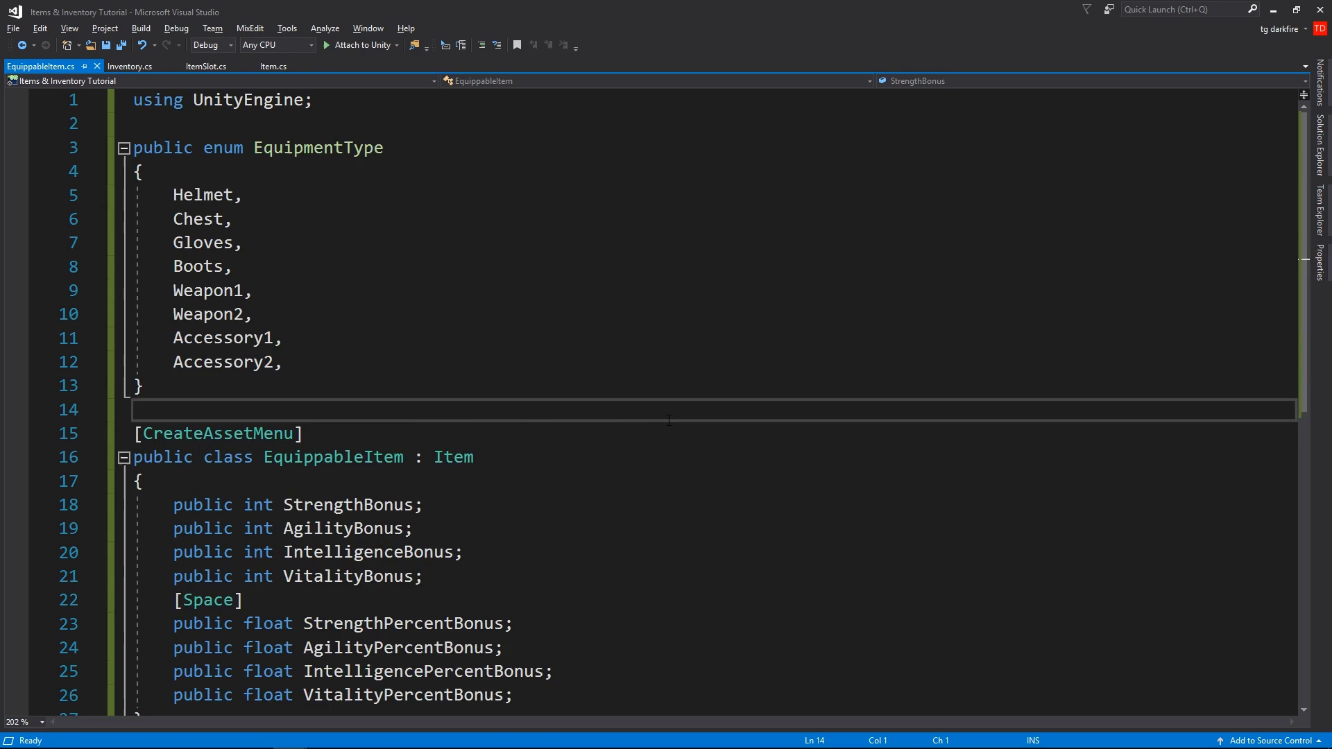
pyautogui.scroll(-3, 669, 421)
# Step: Add an EquipmentType field after VitalityPercentBonus and save the script
pyautogui.click(557, 551)
pyautogui.press('Return')
pyautogui.write('[Space]')
pyautogui.press('Return')
pyautogui.write('public equi')
pyautogui.press('Tab')
pyautogui.write('EquipmentType;')
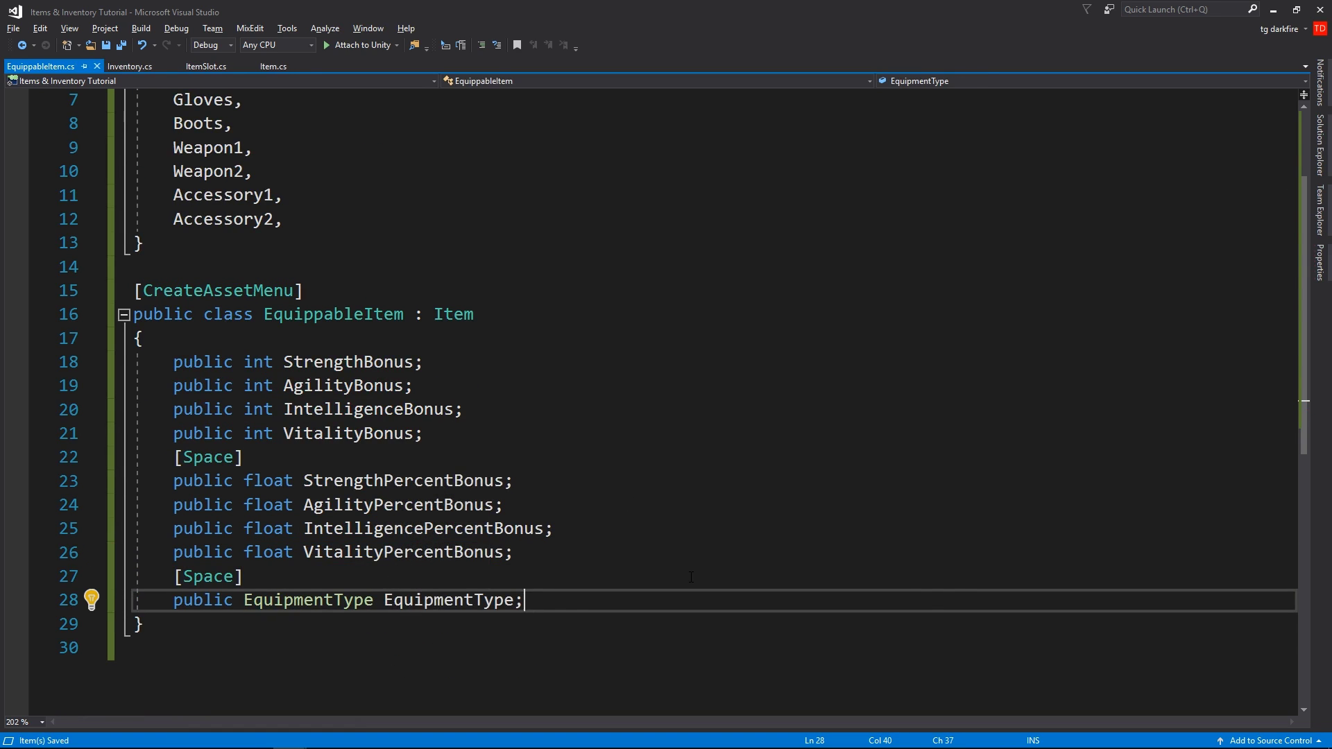
pyautogui.hotkey('ctrl', 's')
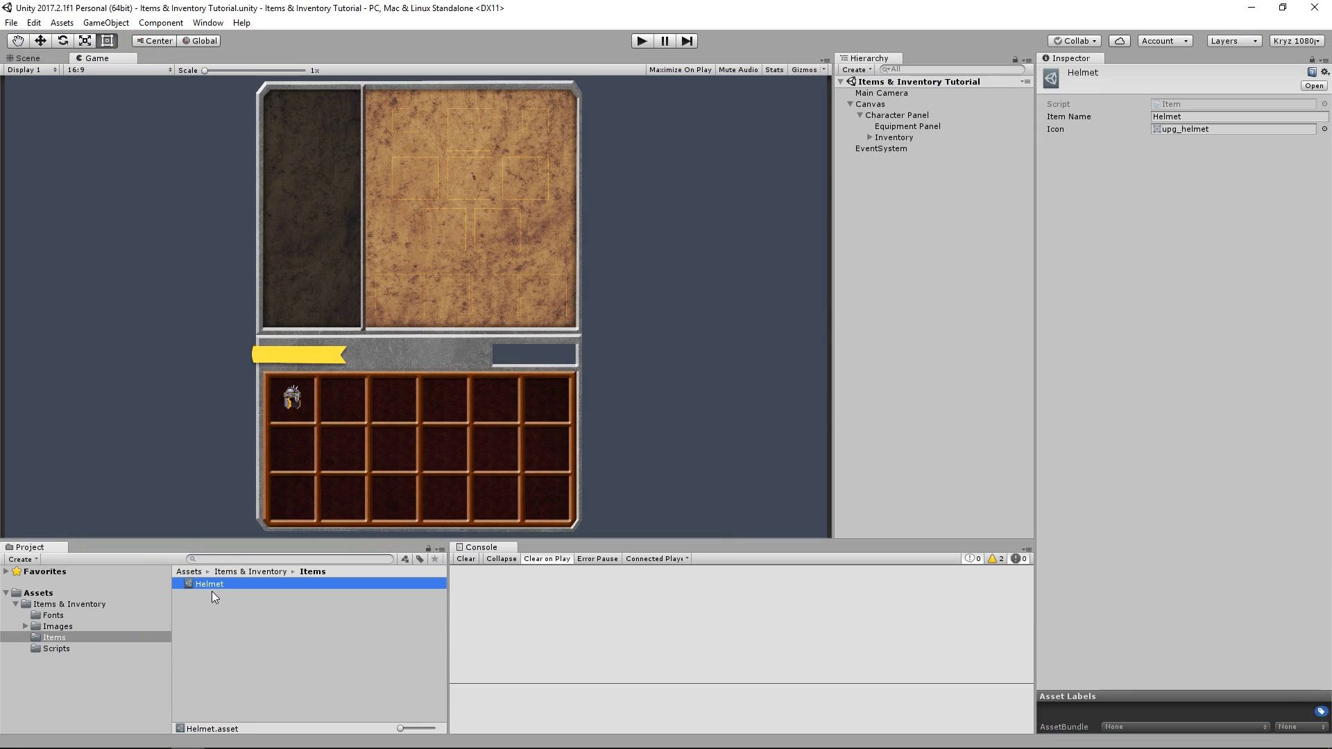
# Step: Replace the old Helmet with an Equippable Item named Helmet, using the helmet sprite and Helmet type
pyautogui.press('Delete')
pyautogui.click(703, 408)
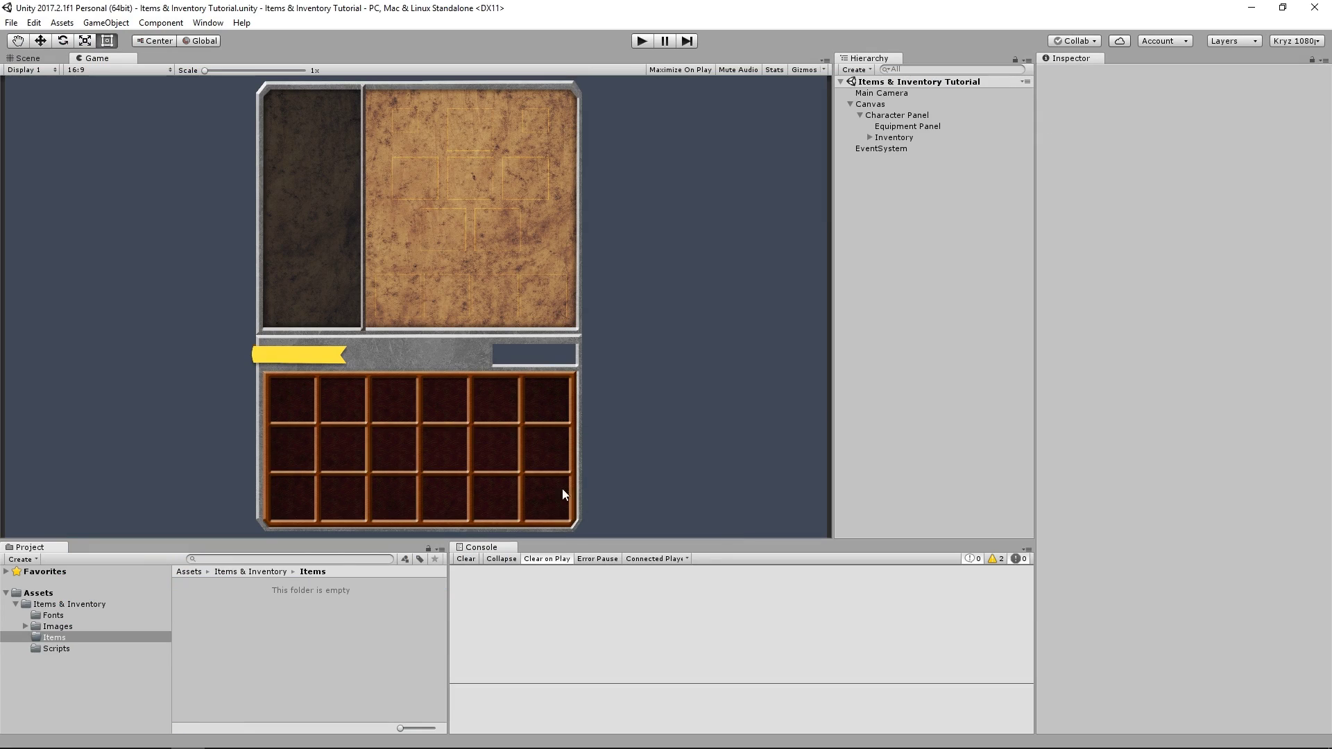
pyautogui.rightClick(311, 625)
pyautogui.moveTo(396, 352)
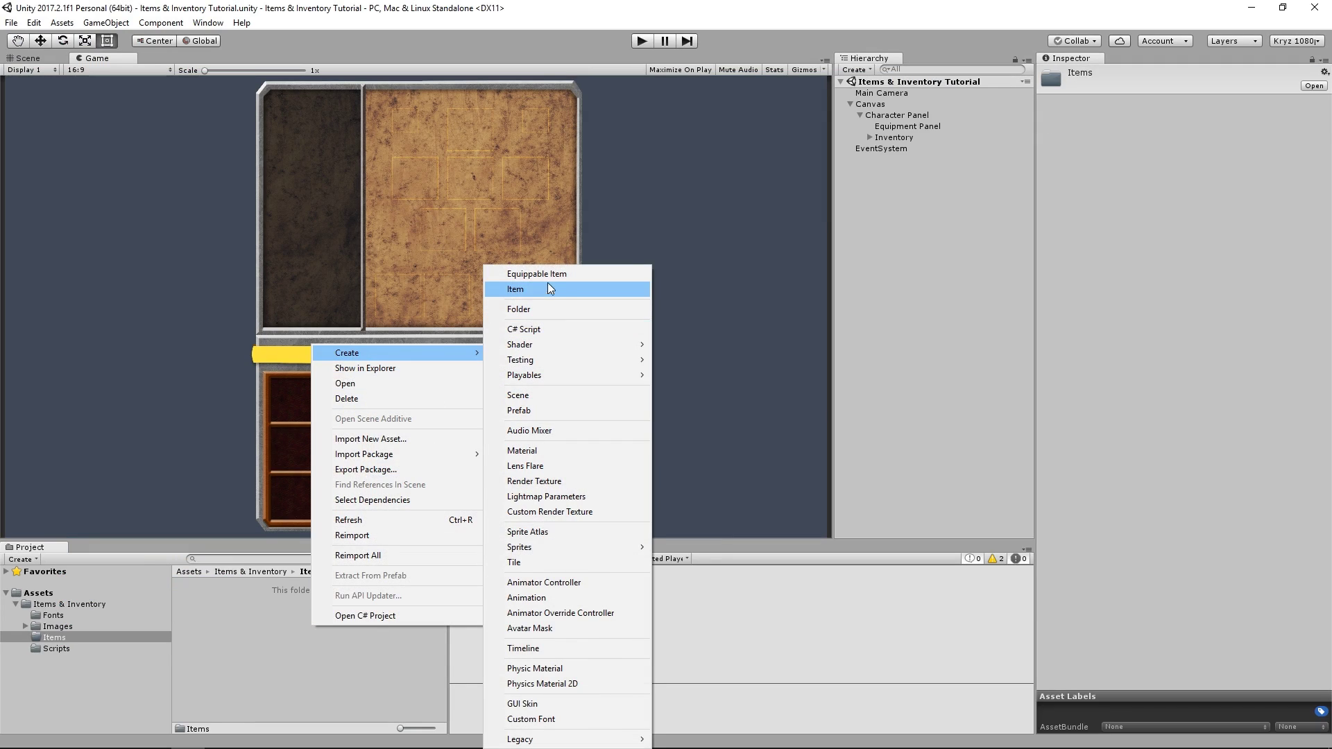
pyautogui.click(552, 276)
pyautogui.write('Helmet')
pyautogui.press('Return')
pyautogui.doubleClick(98, 146)
pyautogui.click(1238, 252)
pyautogui.click(1186, 277)
# Step: Put the Helmet asset into Element 0 of the Inventory's Items list
pyautogui.click(892, 138)
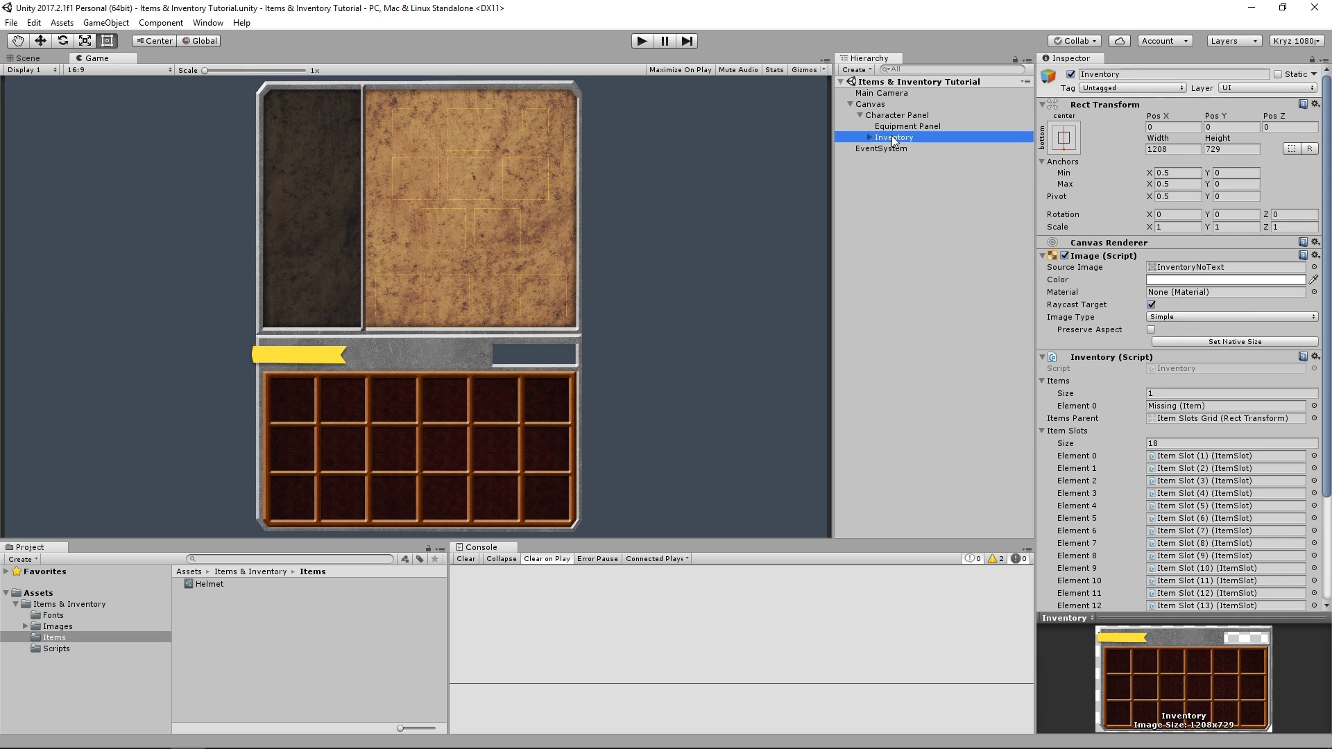
pyautogui.click(201, 584)
pyautogui.moveTo(200, 584); pyautogui.dragTo(1222, 406)
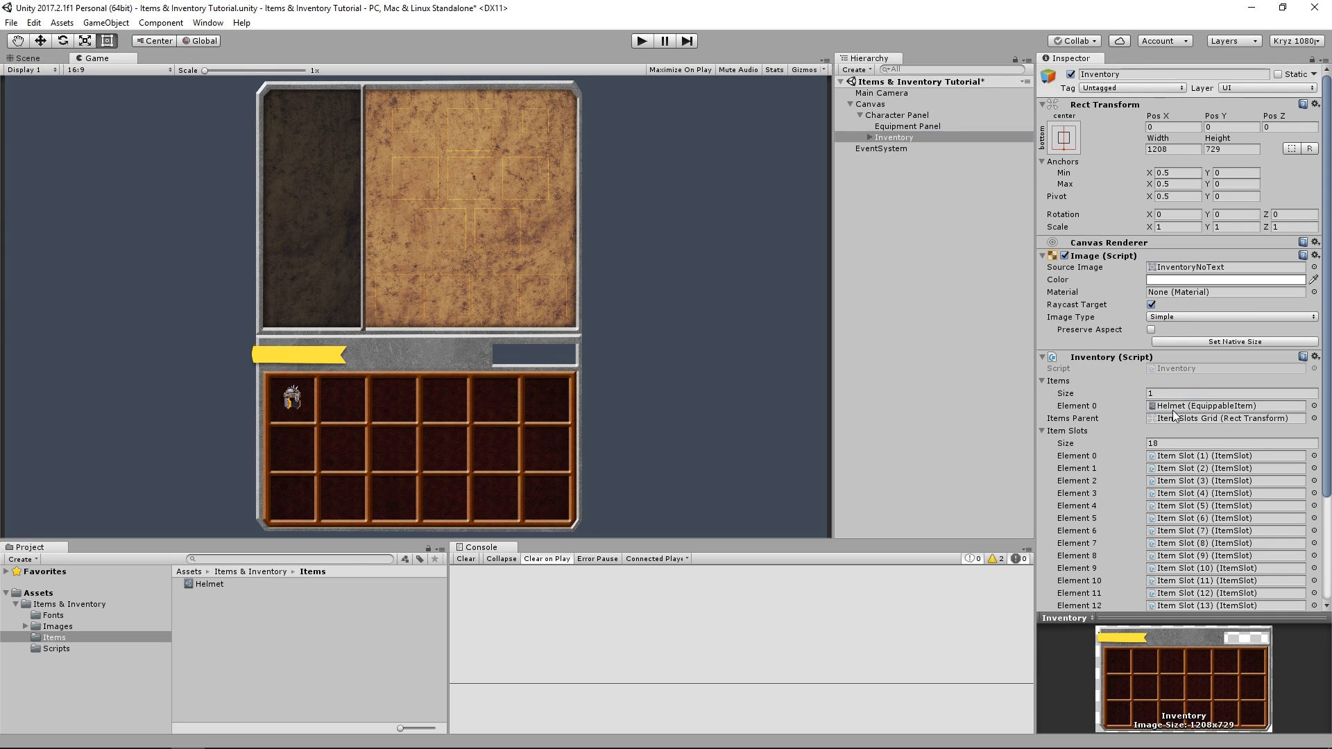
# Step: Create a C# script named EquipmentSlot in the Scripts folder
pyautogui.click(57, 649)
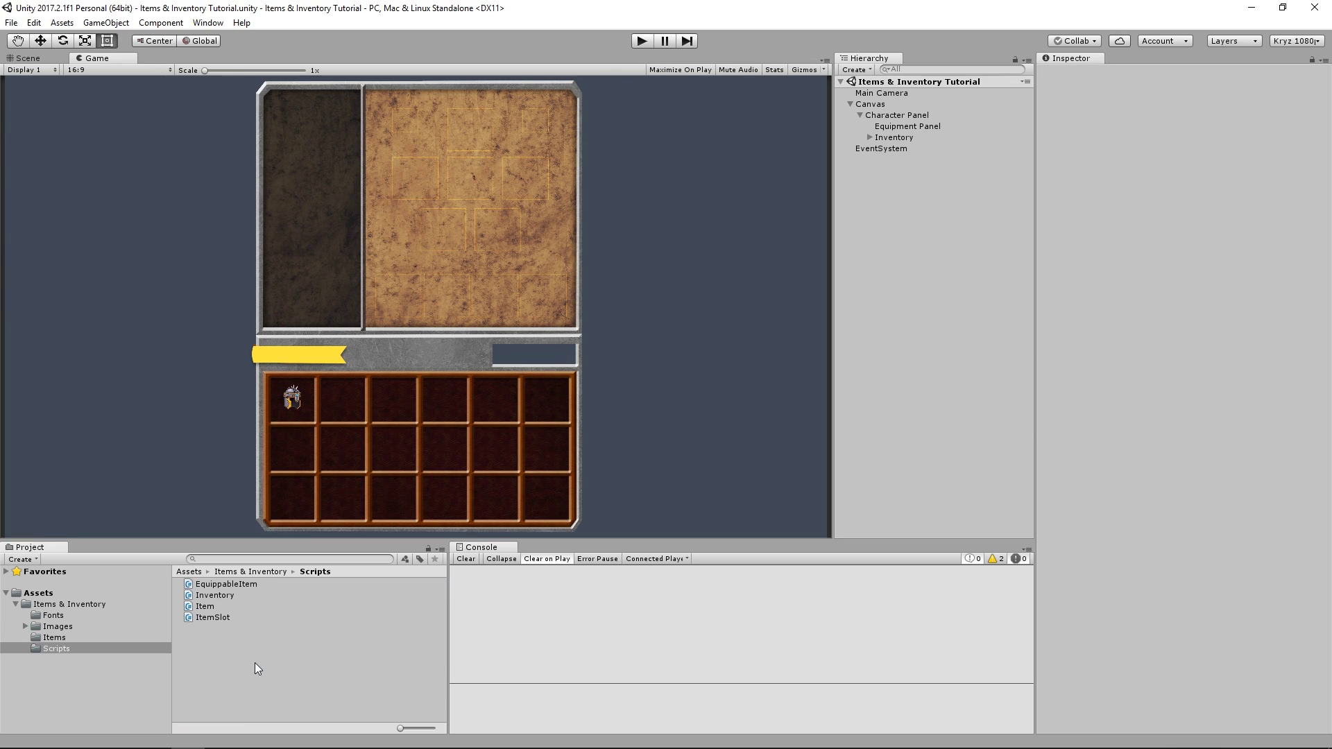
pyautogui.rightClick(256, 663)
pyautogui.click(467, 329)
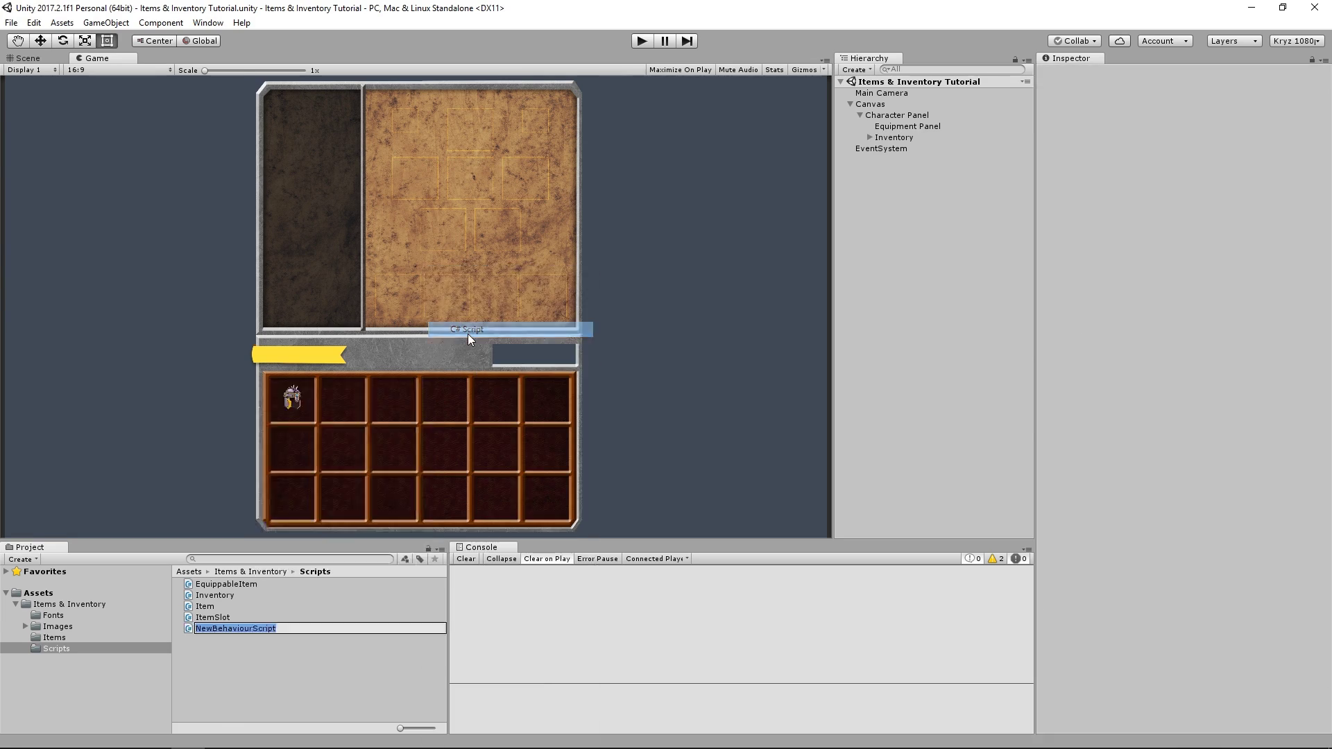
pyautogui.write('EquipmentSlot')
pyautogui.press('Return')
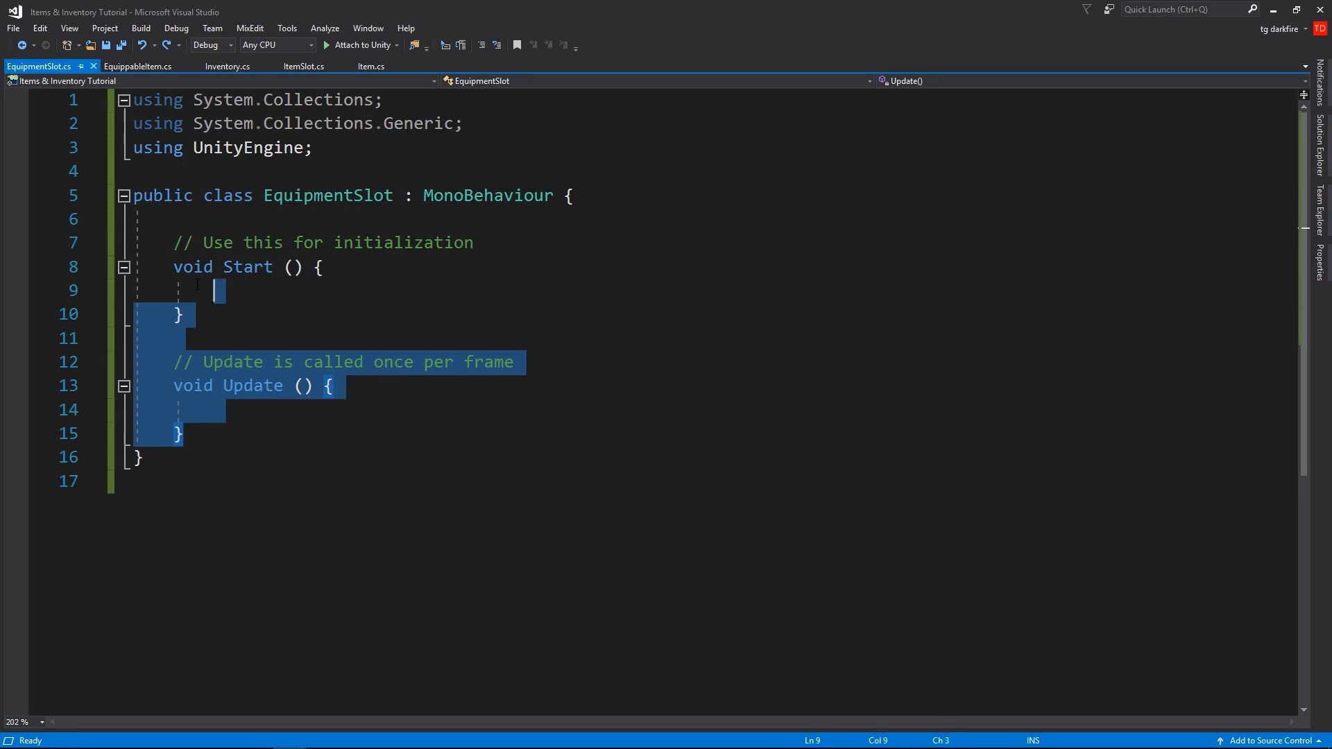
# Step: Strip EquipmentSlot's placeholder methods and using lines, replace the MonoBehaviour base class, and save
pyautogui.keyDown('shift'); pyautogui.moveTo(219, 292); pyautogui.dragTo(177, 219); pyautogui.keyUp('shift')
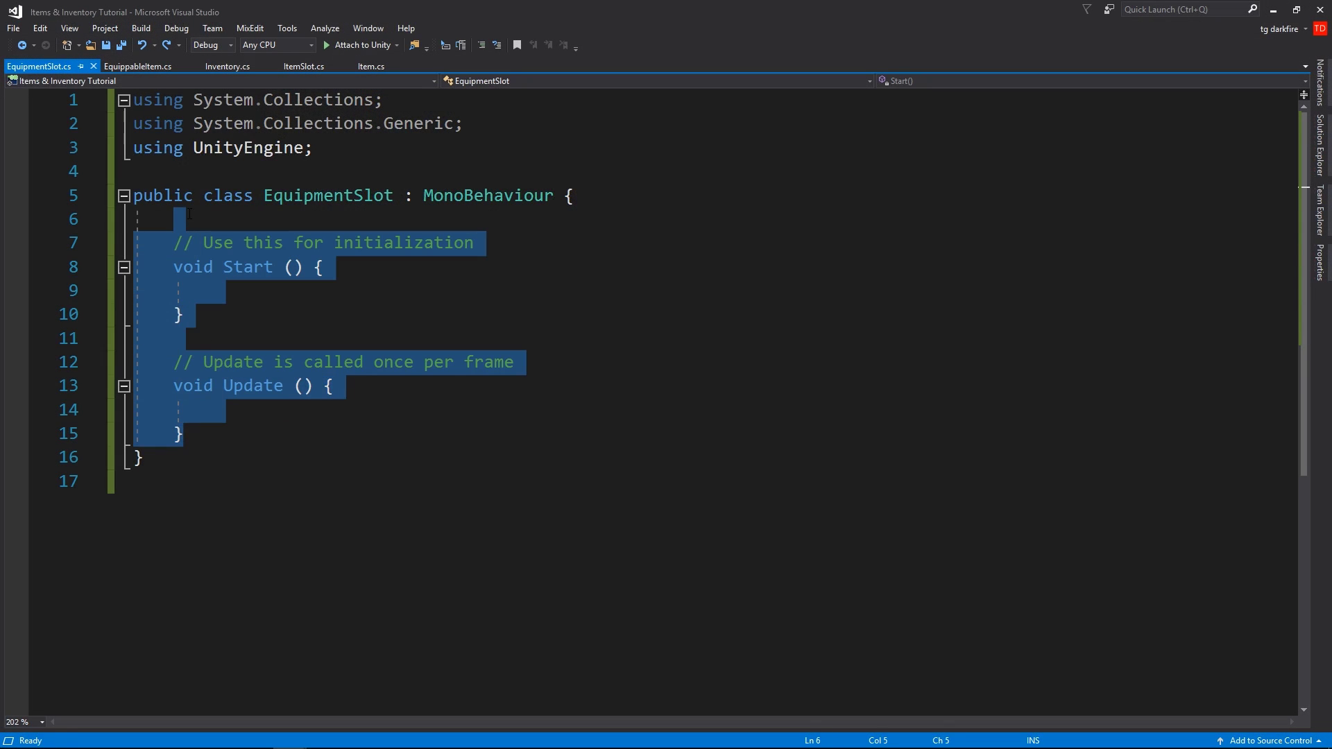
pyautogui.press('Delete')
pyautogui.press('BackSpace')
pyautogui.press('Return')
pyautogui.moveTo(135, 101); pyautogui.dragTo(312, 148)
pyautogui.press('Delete')
pyautogui.doubleClick(498, 125)
pyautogui.write('ItemSlot')
pyautogui.hotkey('ctrl', 's')
# Step: Add a 'public EquipmentType EquipmentType;' field and save
pyautogui.click(605, 148)
pyautogui.press('Return')
pyautogui.write('p')
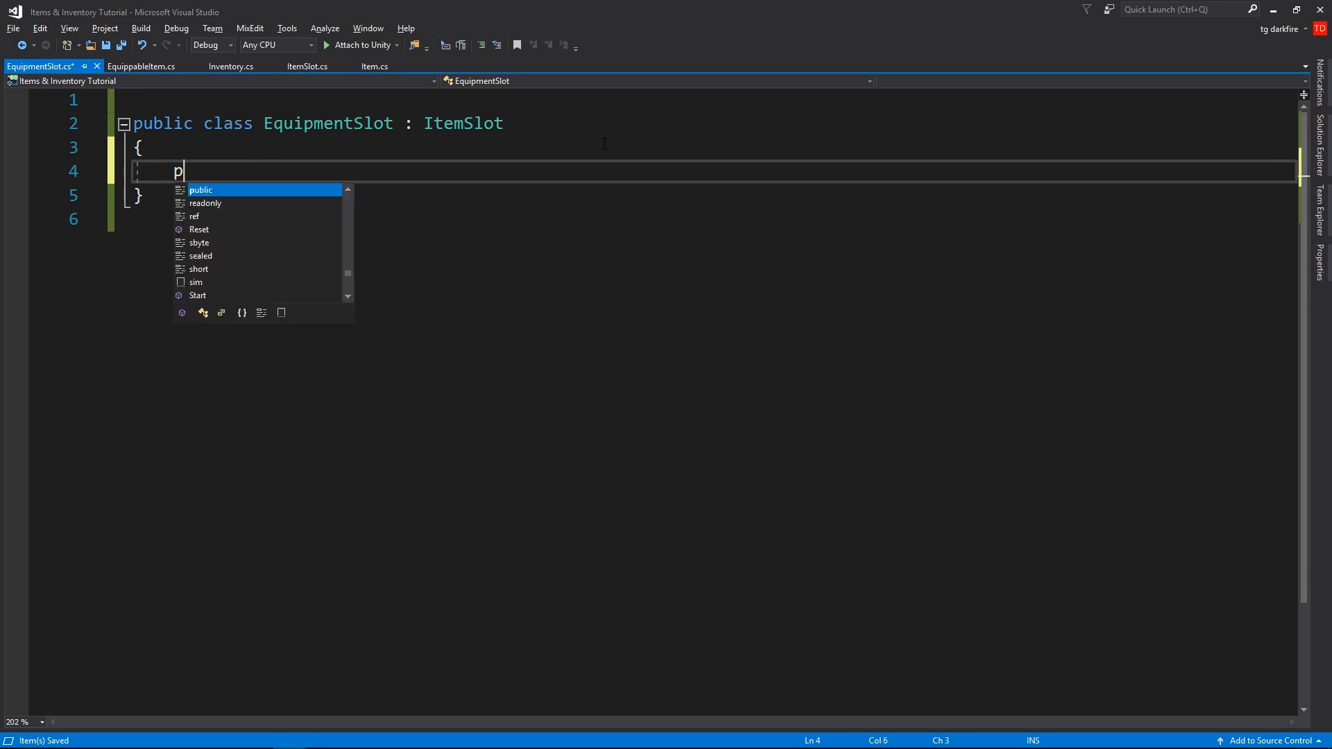
pyautogui.write('ublic equi')
pyautogui.press('Tab')
pyautogui.press('Down')
pyautogui.press('Down')
pyautogui.press('Down')
pyautogui.press('Tab')
pyautogui.write(';')
pyautogui.hotkey('ctrl', 's')
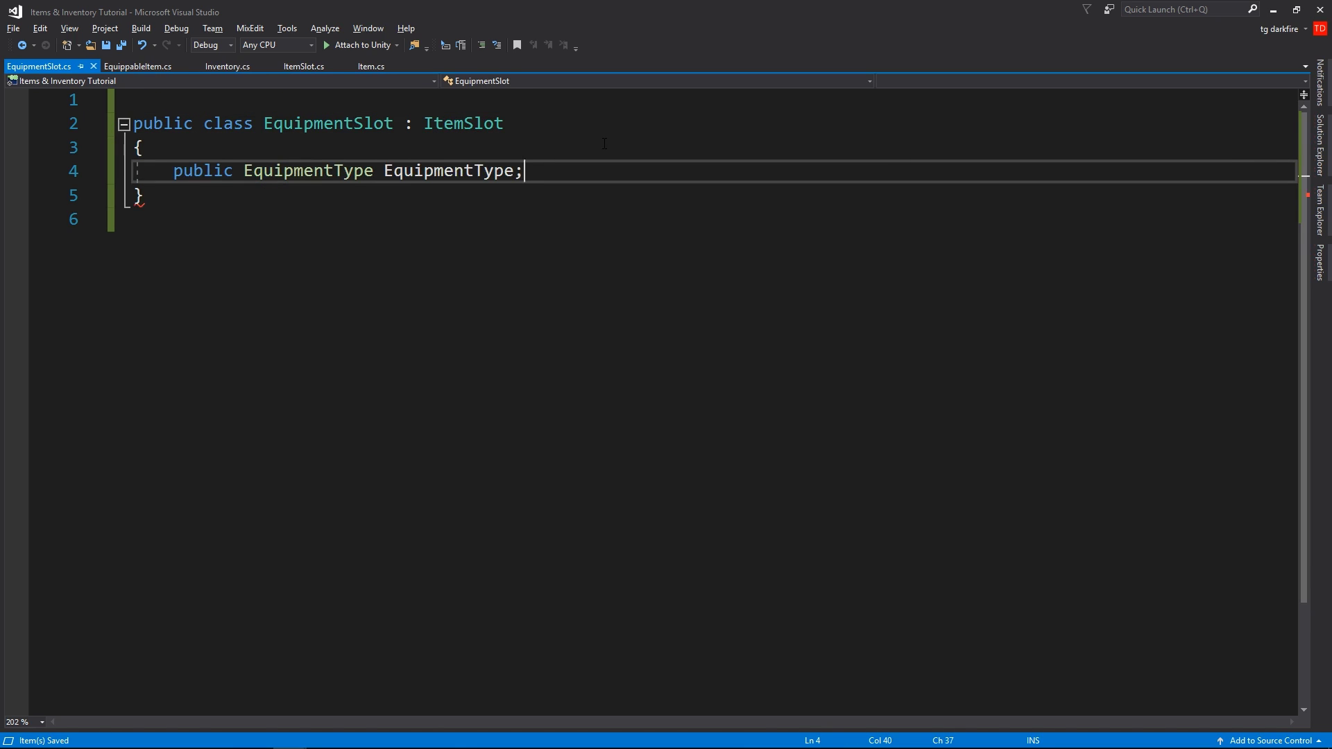
# Step: Add an OnValidate override setting gameObject.name to EquipmentType.ToString()
pyautogui.press('Return')
pyautogui.press('Return')
pyautogui.write('on')
pyautogui.press('Tab')
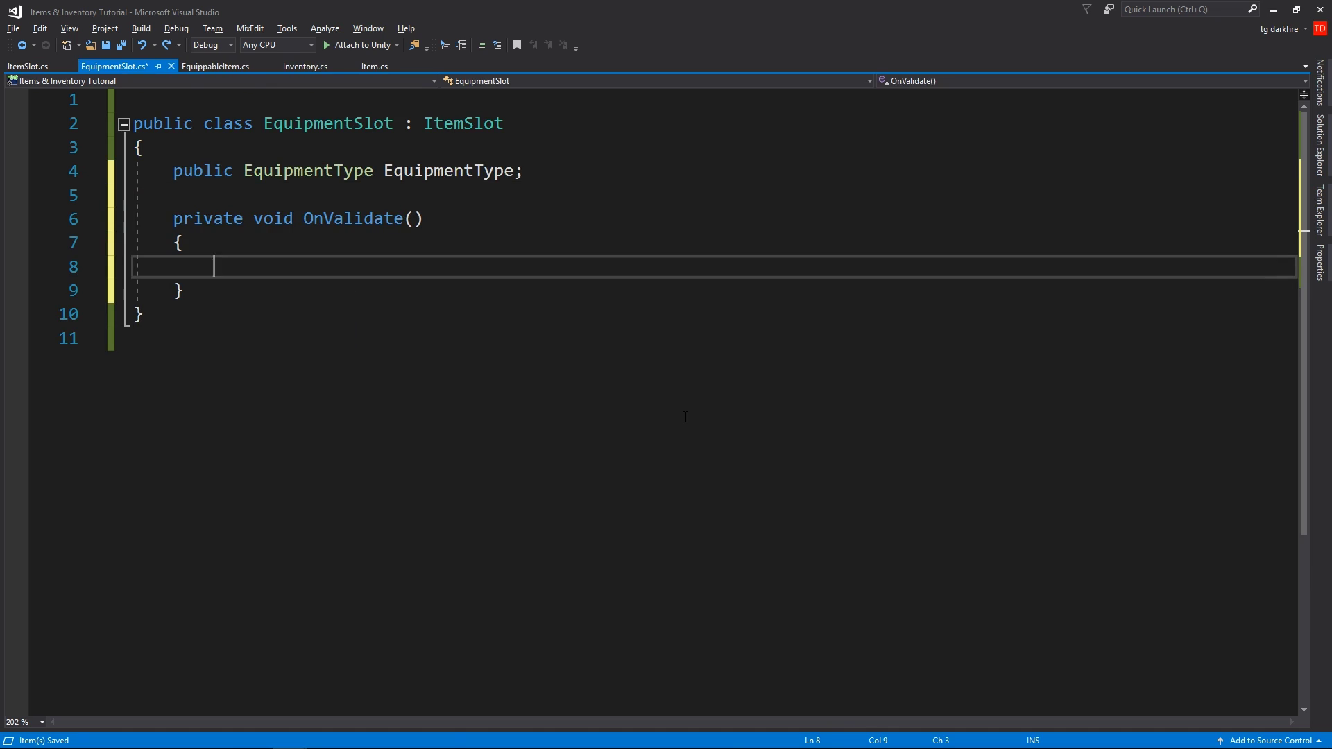
pyautogui.write('gameObject.name = equi')
pyautogui.press('Tab')
pyautogui.write('.tos')
pyautogui.press('Tab')
pyautogui.write('() + " Slot";')
pyautogui.doubleClick(198, 219)
pyautogui.write('protected overr')
pyautogui.press('Tab')
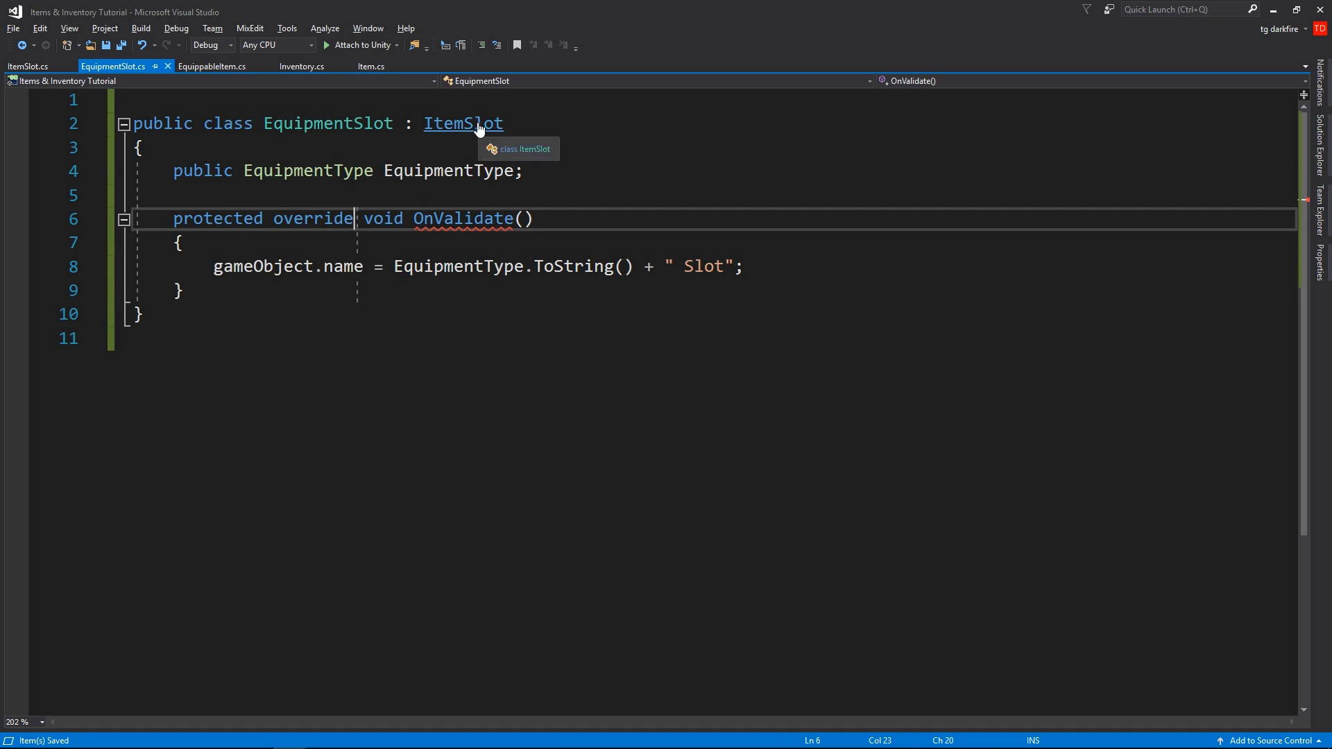
# Step: Make ItemSlot's OnValidate protected virtual and save ItemSlot.cs
pyautogui.keyDown('ctrl'); pyautogui.click(463, 123); pyautogui.keyUp('ctrl')
pyautogui.scroll(-3, 460, 267)
pyautogui.doubleClick(208, 409)
pyautogui.moveTo(208, 409); pyautogui.dragTo(293, 409)
pyautogui.write('protected virtual void OnValidate(')
pyautogui.hotkey('ctrl', 's')
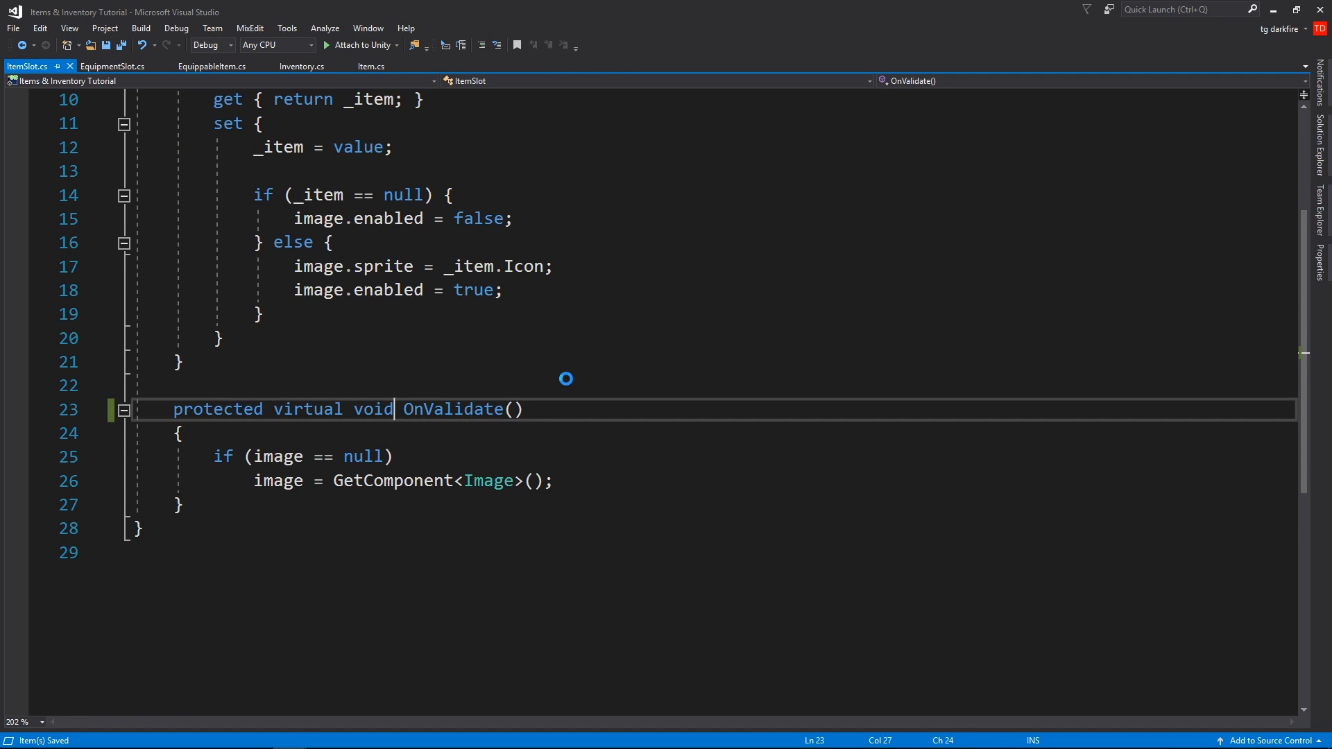
pyautogui.write('base.onValidate();')
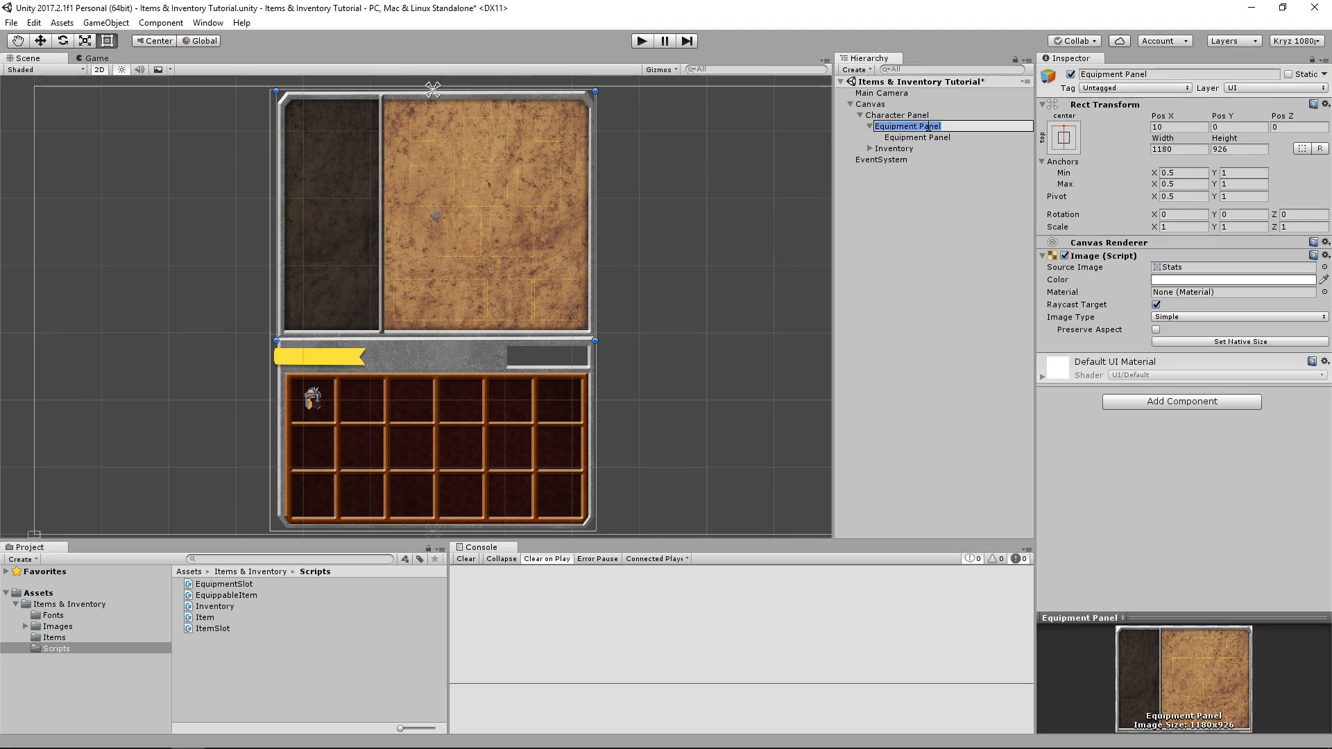
# Step: Name the parent 'Equipment & Stats'; reset Equipment Panel, anchor it right-middle, size 760×855
pyautogui.press('Return')
pyautogui.click(916, 136)
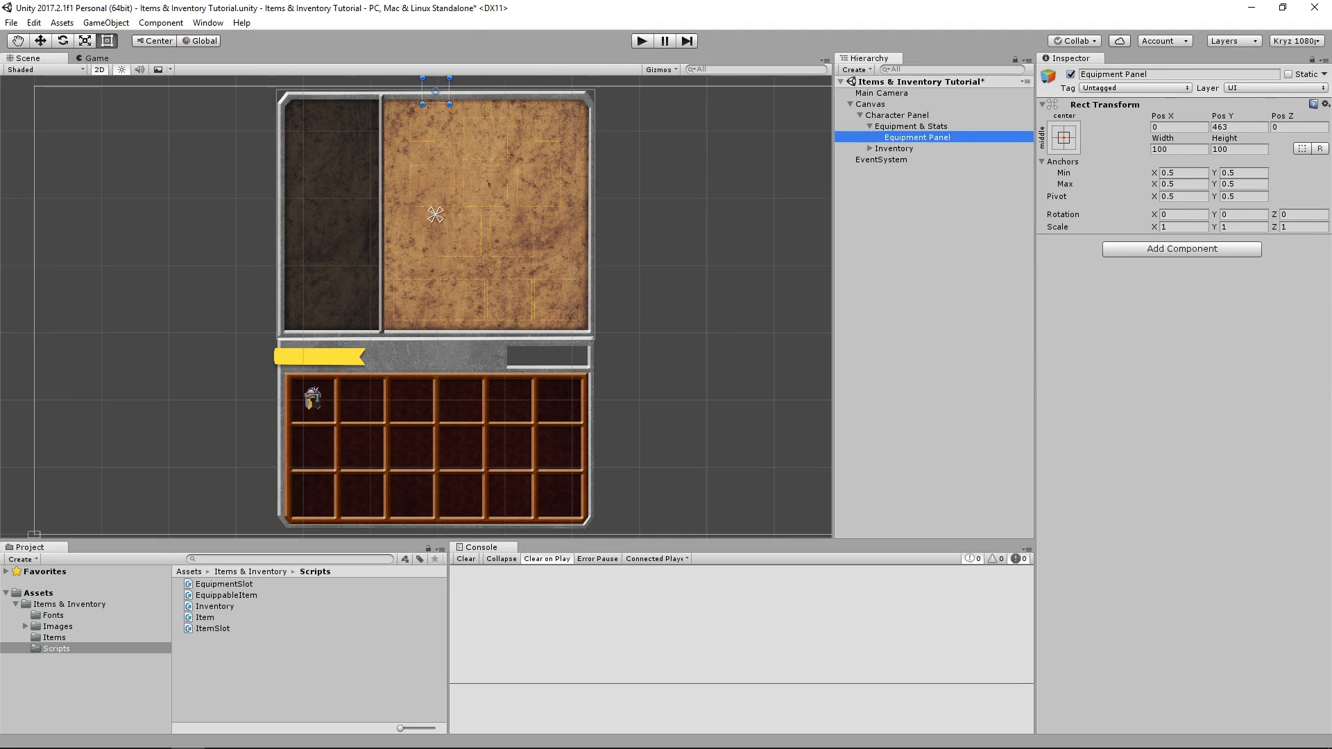
pyautogui.rightClick(1105, 104)
pyautogui.click(1135, 114)
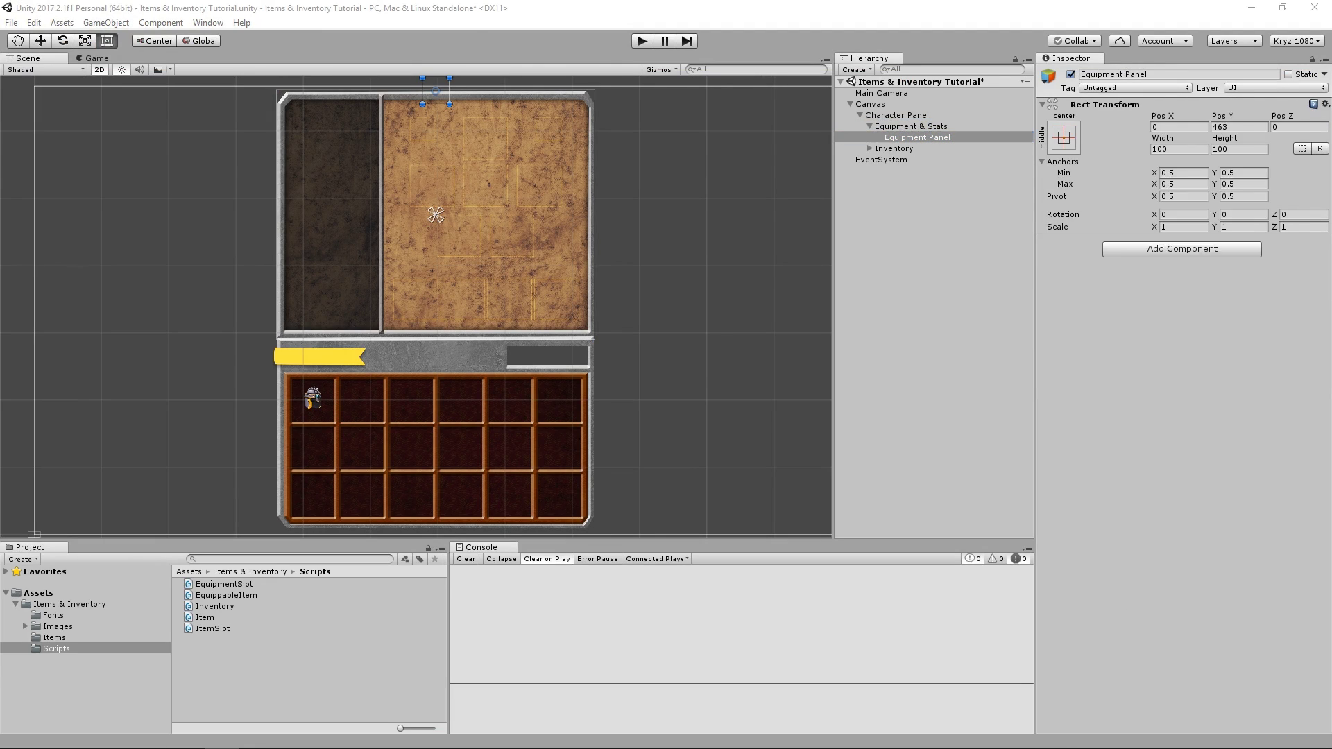
pyautogui.click(1064, 136)
pyautogui.click(1141, 276)
pyautogui.press('Tab')
pyautogui.write('760')
pyautogui.press('Tab')
pyautogui.write('855')
# Step: Create a 150-sized image slot under Equipment Panel
pyautogui.rightClick(916, 137)
pyautogui.click(1064, 373)
pyautogui.write('150')
pyautogui.press('Tab')
pyautogui.write('150')
pyautogui.click(969, 149)
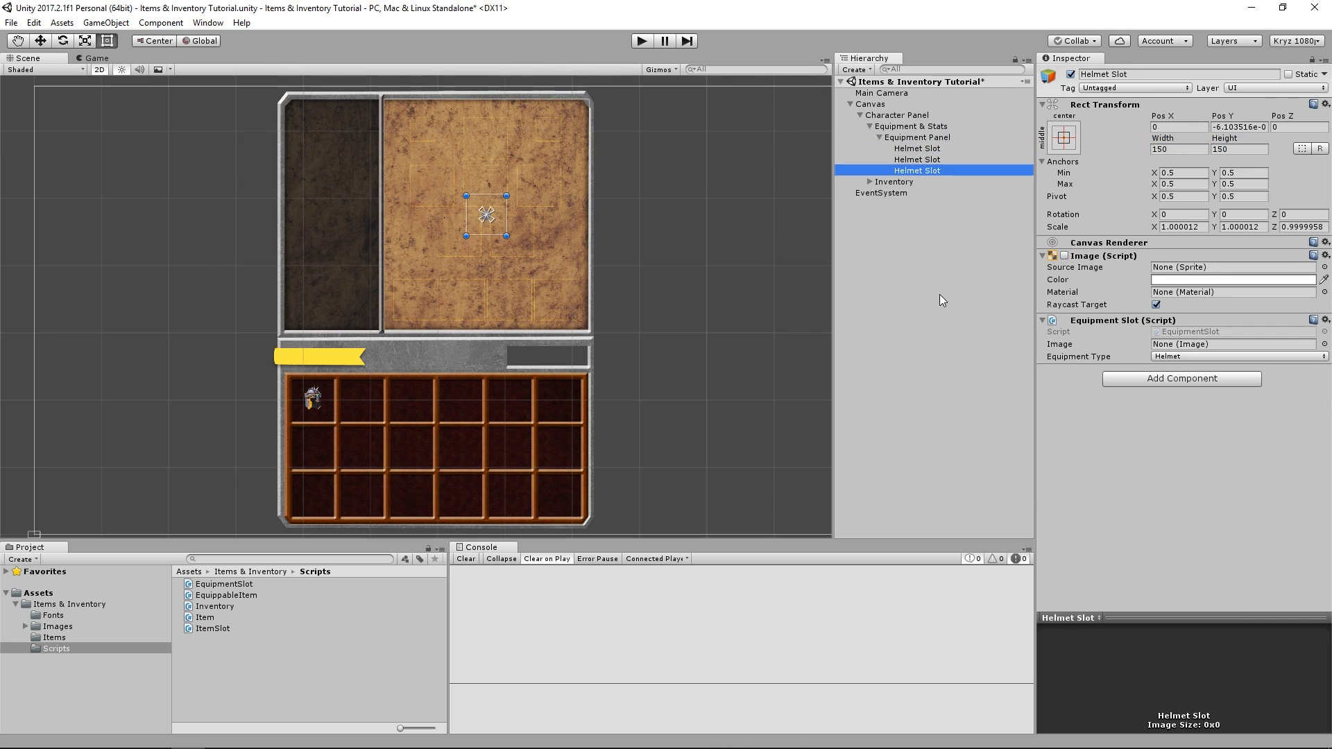
# Step: Duplicate the Helmet Slot, place a copy at X -232, and review the other slots
pyautogui.hotkey('ctrl', 'd')
pyautogui.hotkey('ctrl', 'd')
pyautogui.hotkey('ctrl', 'd')
pyautogui.click(1175, 126)
pyautogui.write('-232')
pyautogui.press('Tab')
pyautogui.write('315')
pyautogui.press('Tab')
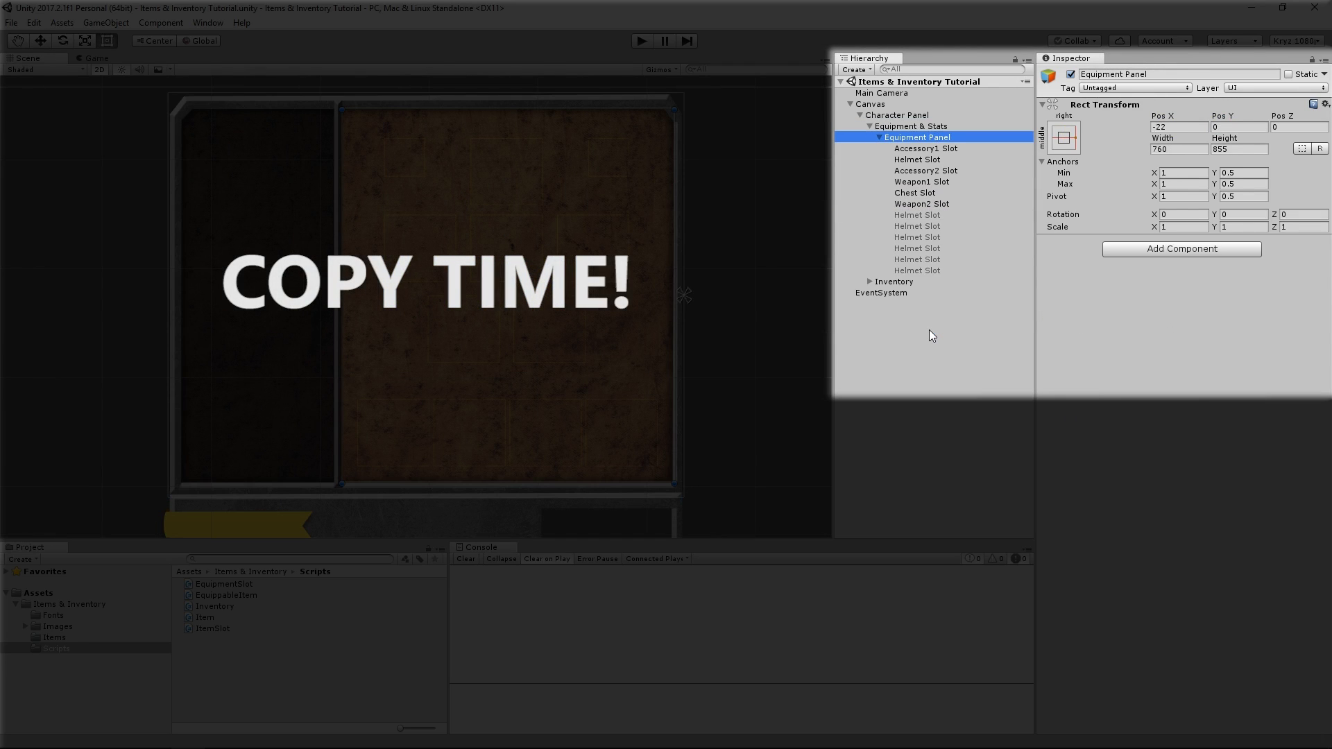
pyautogui.press('Down')
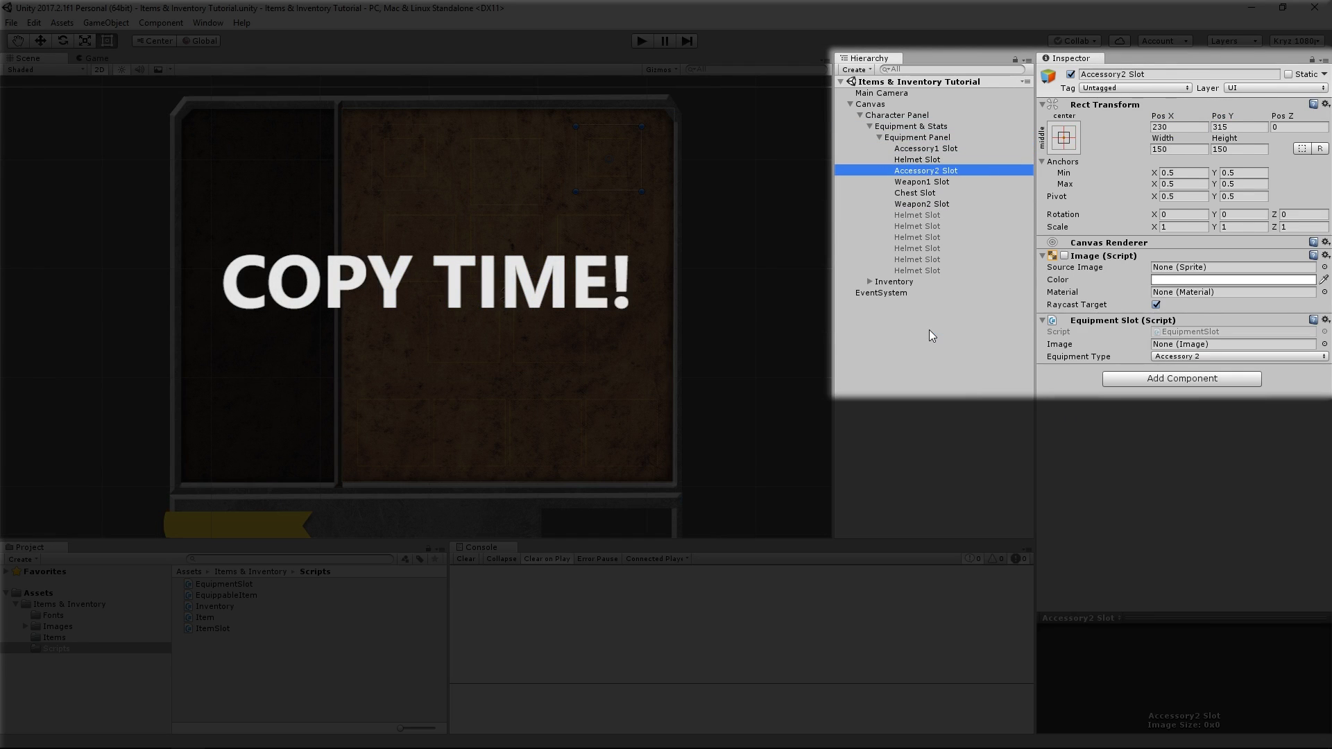
pyautogui.press('Down')
pyautogui.press('Down')
pyautogui.press('Down')
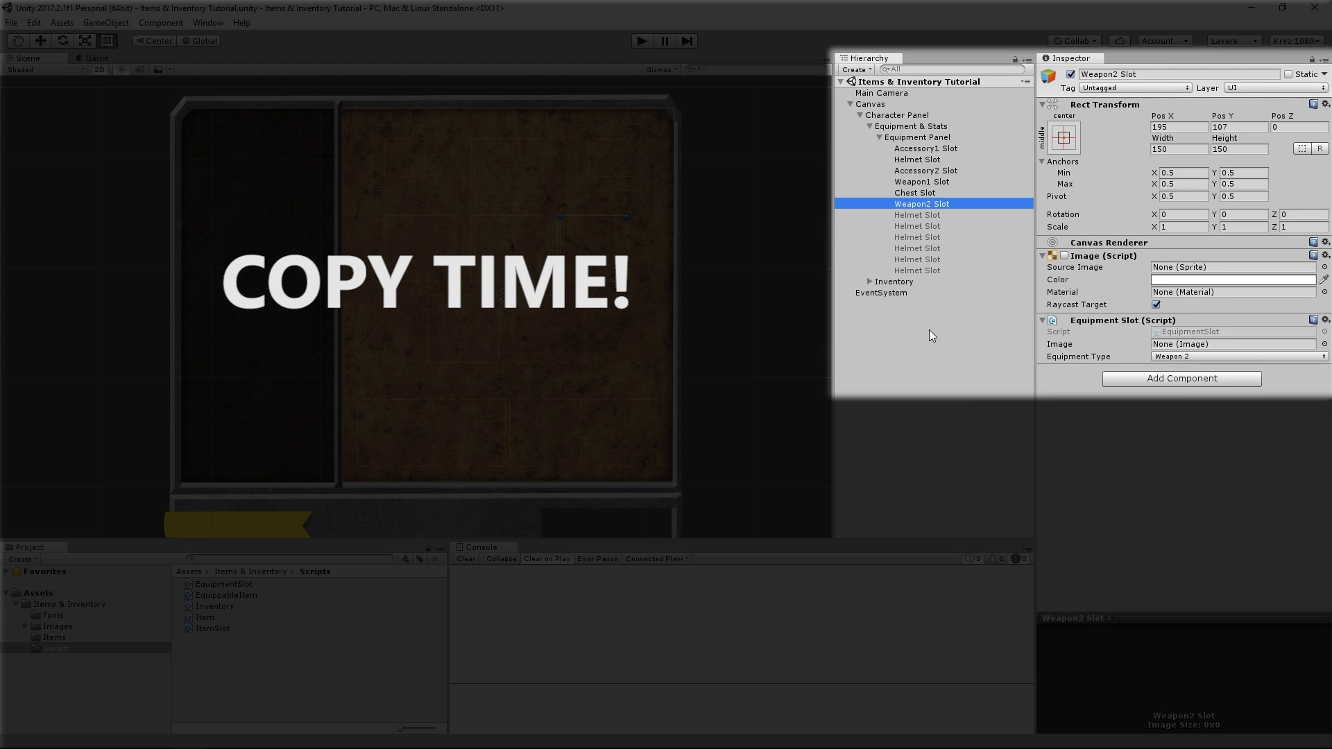
pyautogui.press('Down')
pyautogui.press('Down')
pyautogui.press('Down')
pyautogui.press('Down')
pyautogui.press('Down')
pyautogui.press('Down')
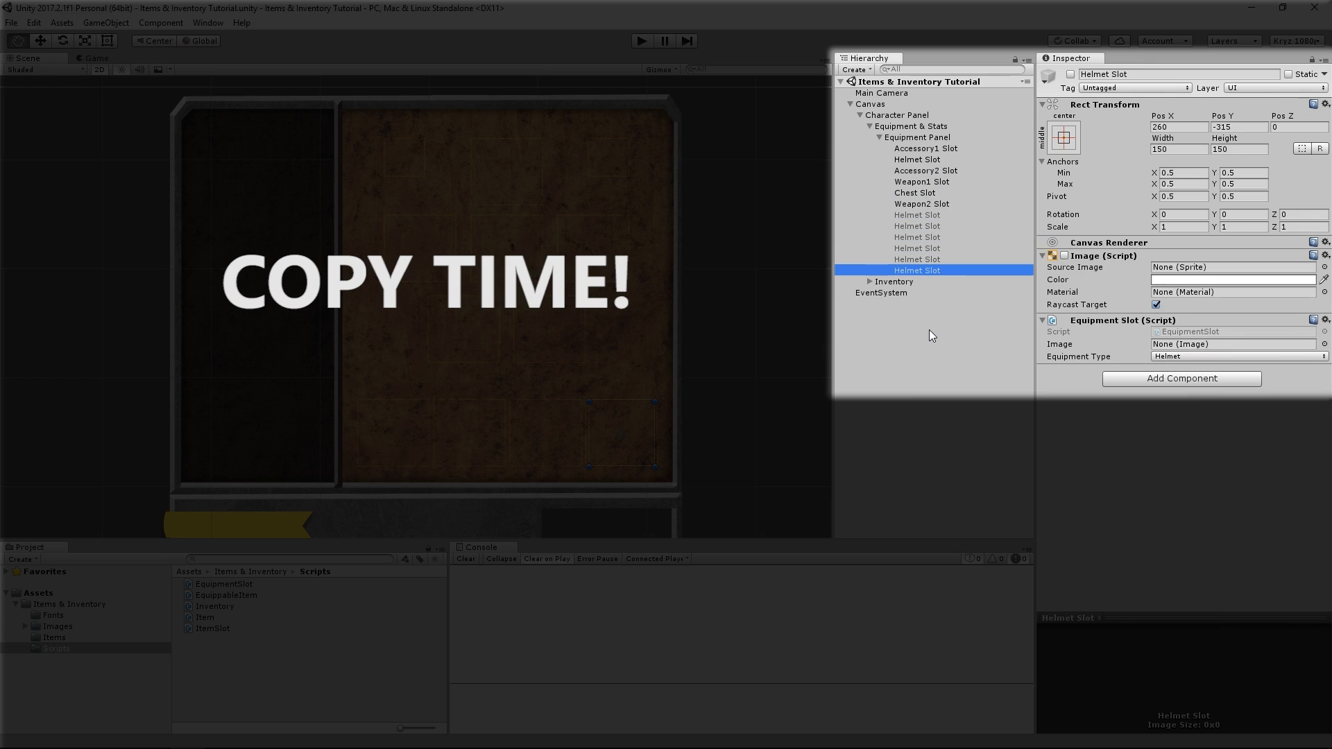
pyautogui.moveTo(353, 395)
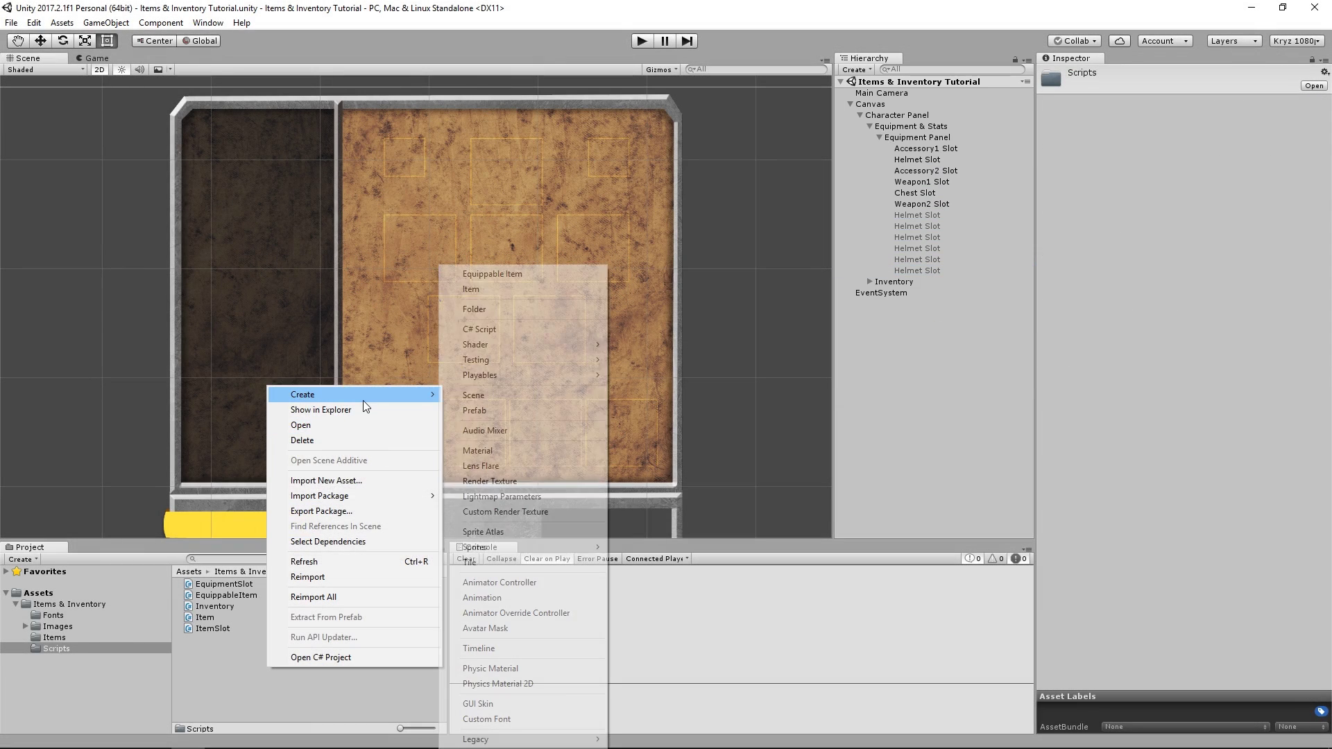
# Step: Create a C# script named EquipmentPanel in the Scripts folder
pyautogui.click(496, 329)
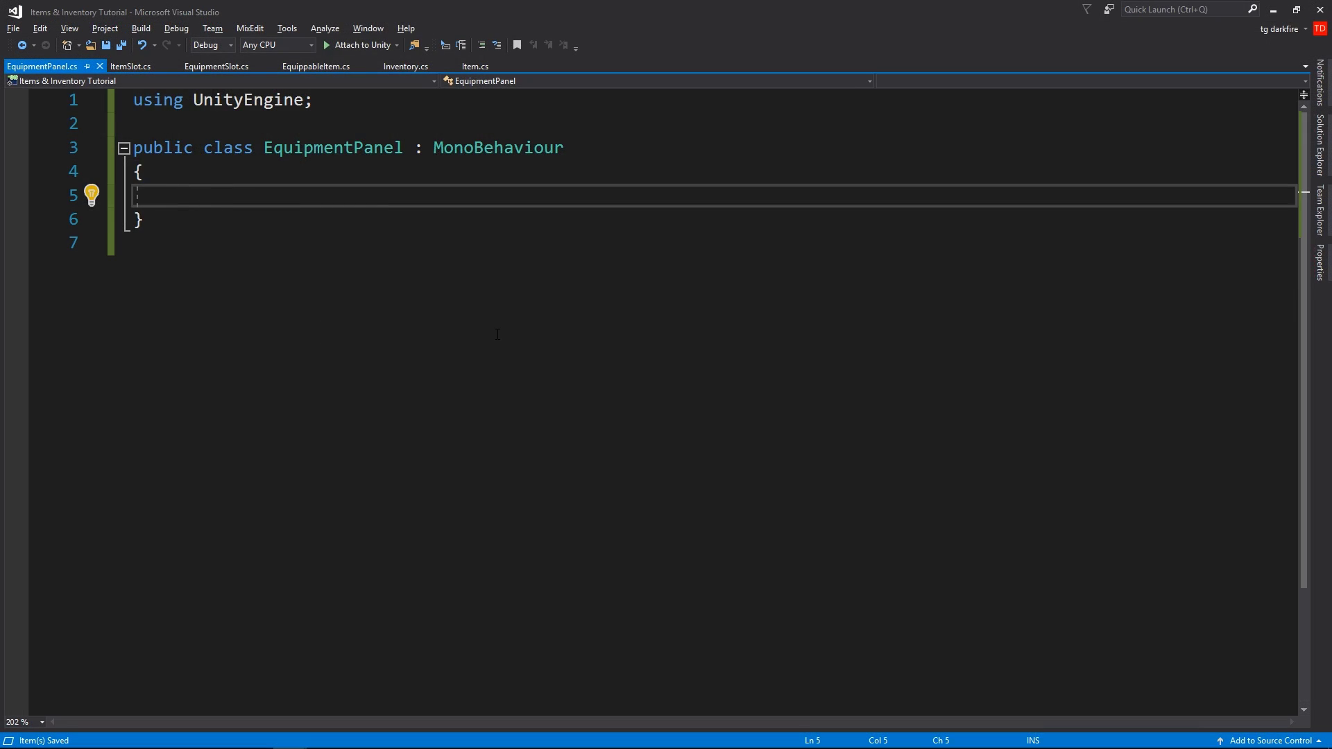
pyautogui.write('[serializeField')
# Step: Add serialized Transform equipmentSlotsParent and EquipmentSlot[] equipmentSlots fields
pyautogui.press('End')
pyautogui.write('Transform equipmentSlotsParent;')
pyautogui.press('Return')
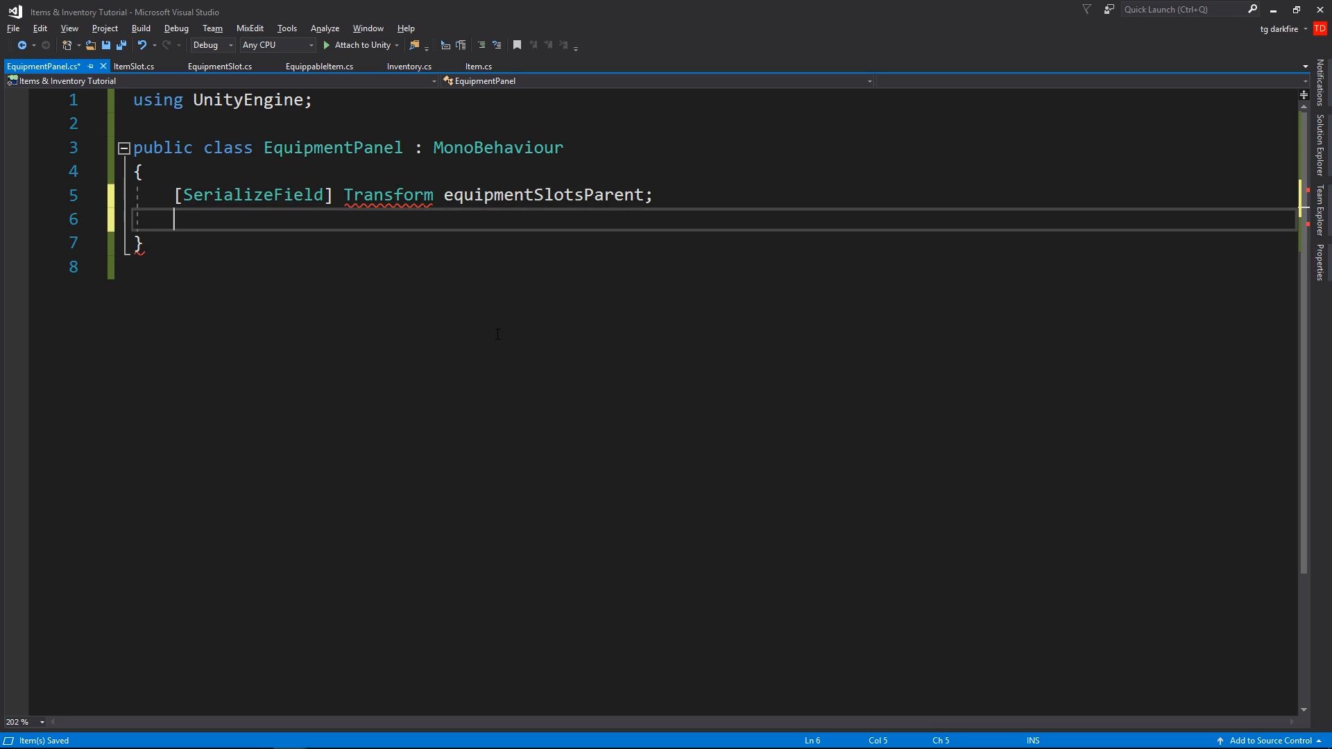
pyautogui.write('[ser')
pyautogui.press('Tab')
pyautogui.press('End')
pyautogui.write('equi')
pyautogui.press('Down')
pyautogui.press('Tab')
pyautogui.write('[] ')
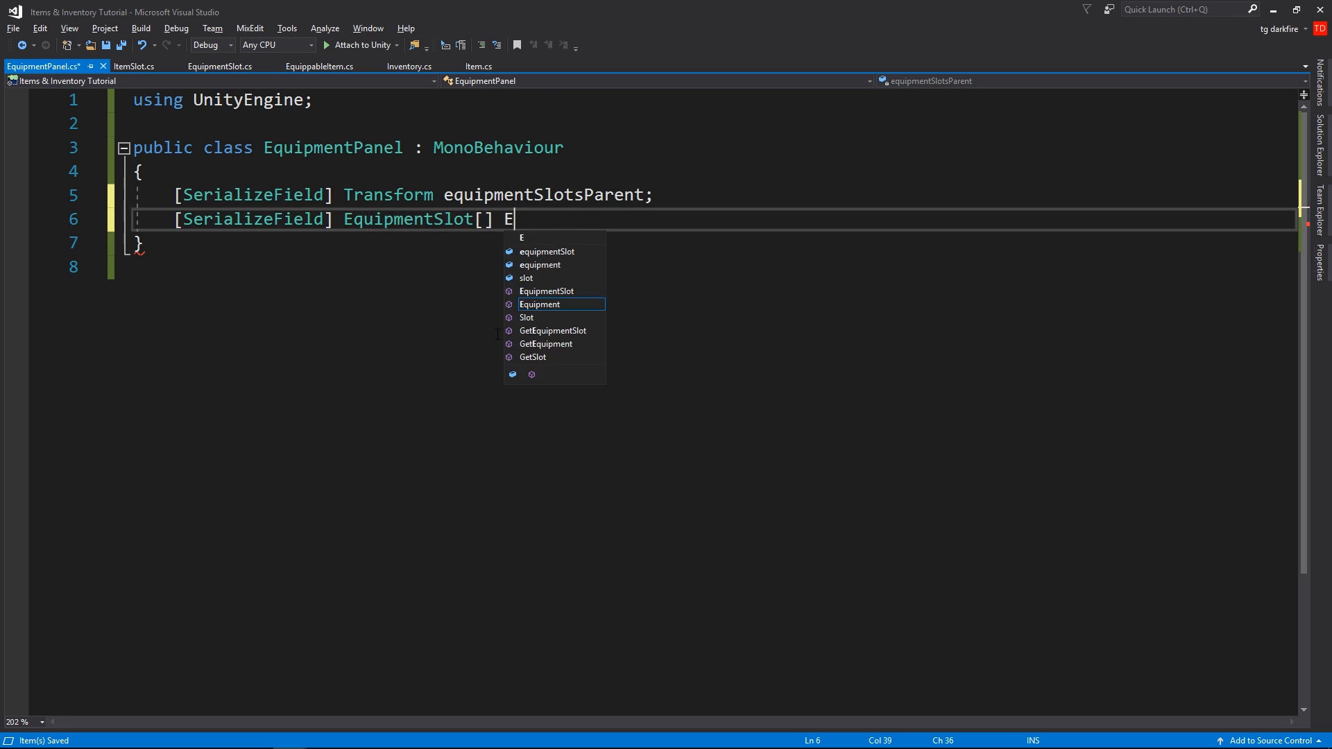
pyautogui.write('equipmentSlots;')
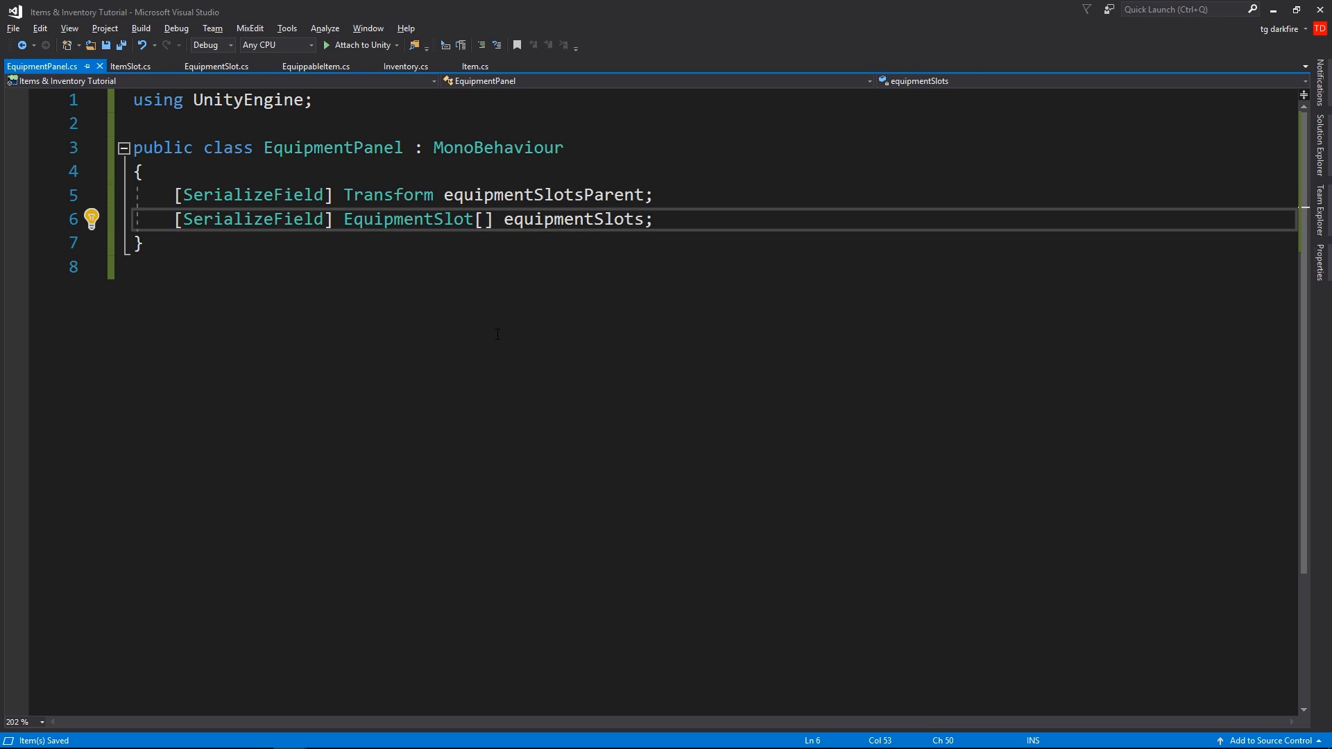
# Step: Fill equipmentSlots in OnValidate via equipmentSlotsParent.GetComponentsInChildren<EquipmentSlot>() and save
pyautogui.press('Return')
pyautogui.press('Return')
pyautogui.write('onv')
pyautogui.press('Tab')
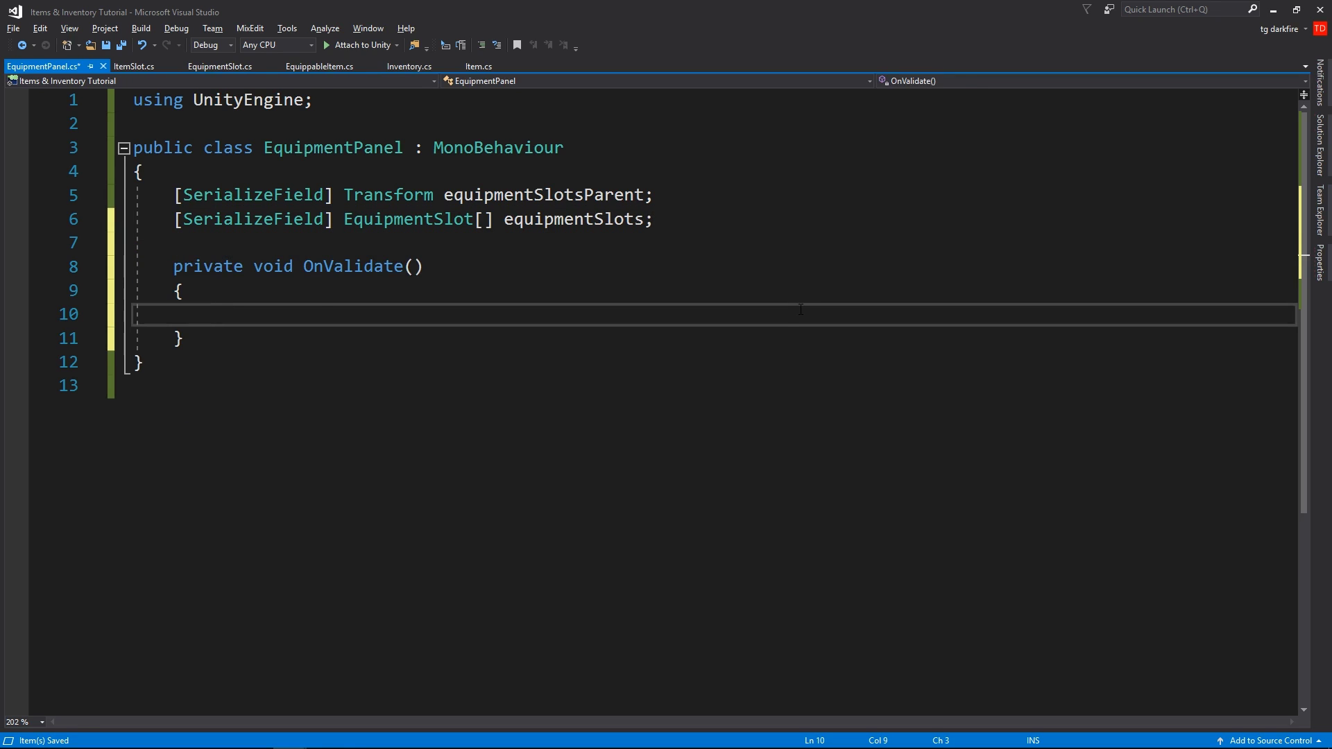
pyautogui.write('equipmentSl')
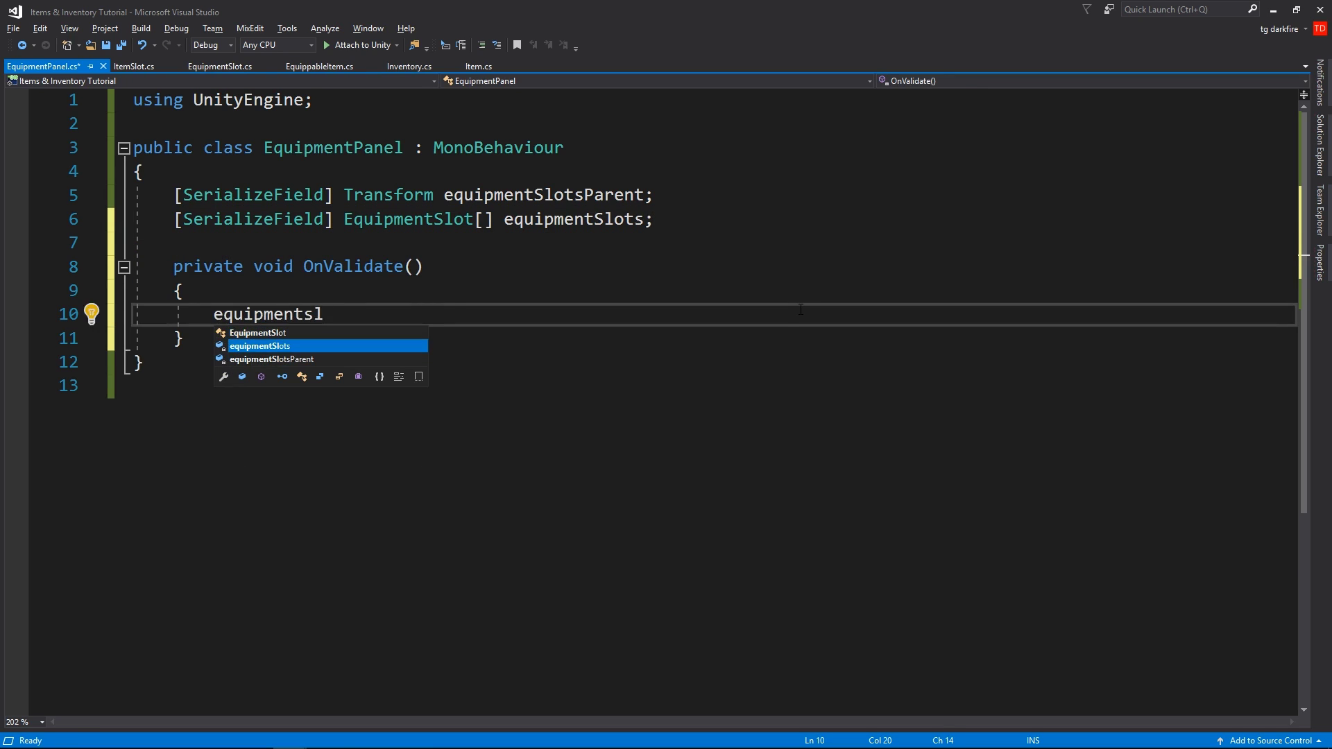
pyautogui.write('ots = equip')
pyautogui.press('Tab')
pyautogui.write('.')
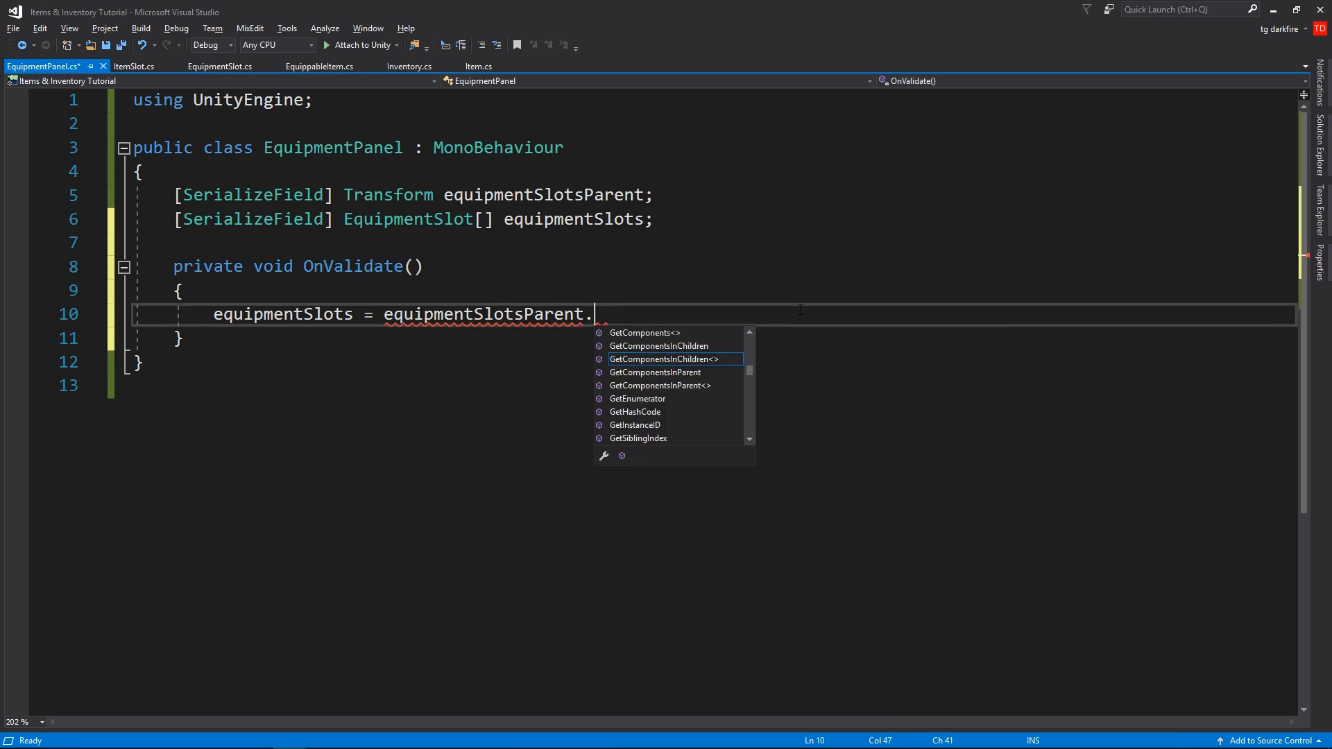
pyautogui.write('getcom')
pyautogui.press('Down')
pyautogui.press('Down')
pyautogui.press('Down')
pyautogui.press('Tab')
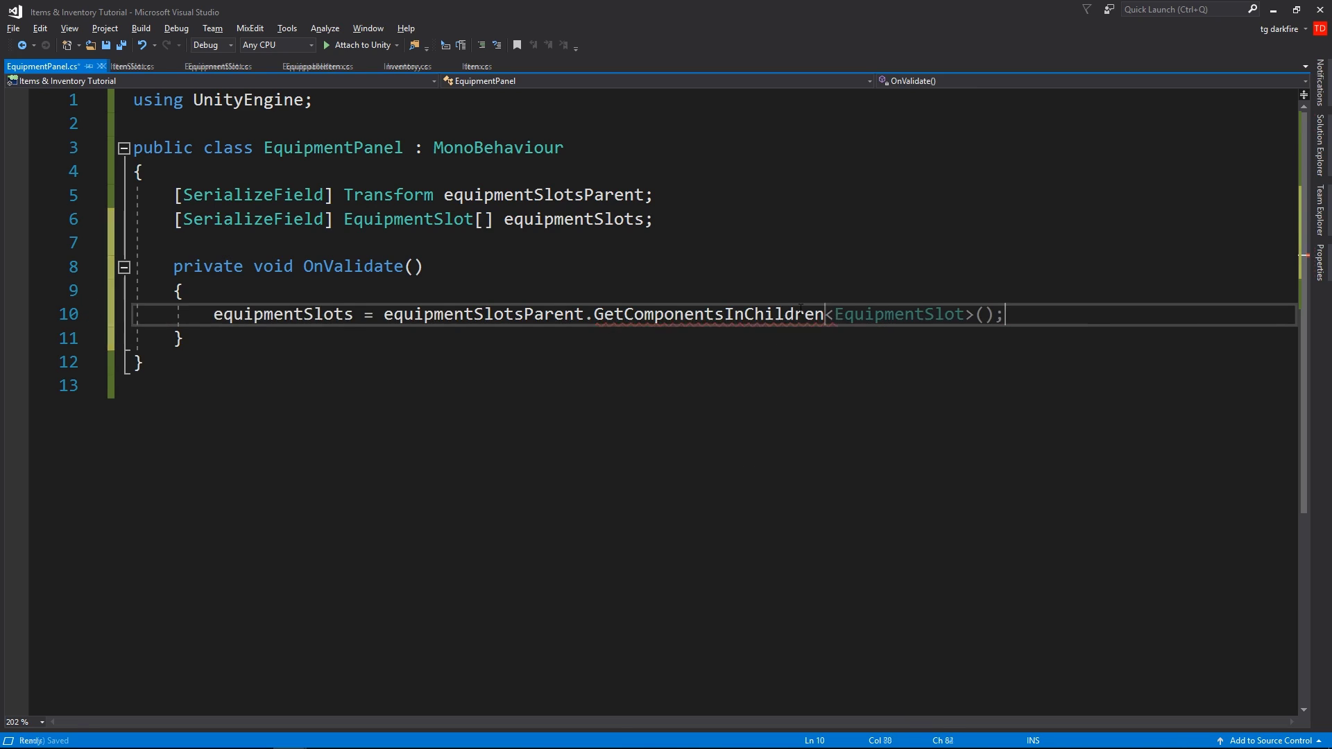
pyautogui.write('<EquipmentSlot>();')
pyautogui.hotkey('ctrl', 's')
# Step: Add the Equipment Panel component, set the panel as its own slots parent, and inspect six slots
pyautogui.hotkey('alt', 'Tab')
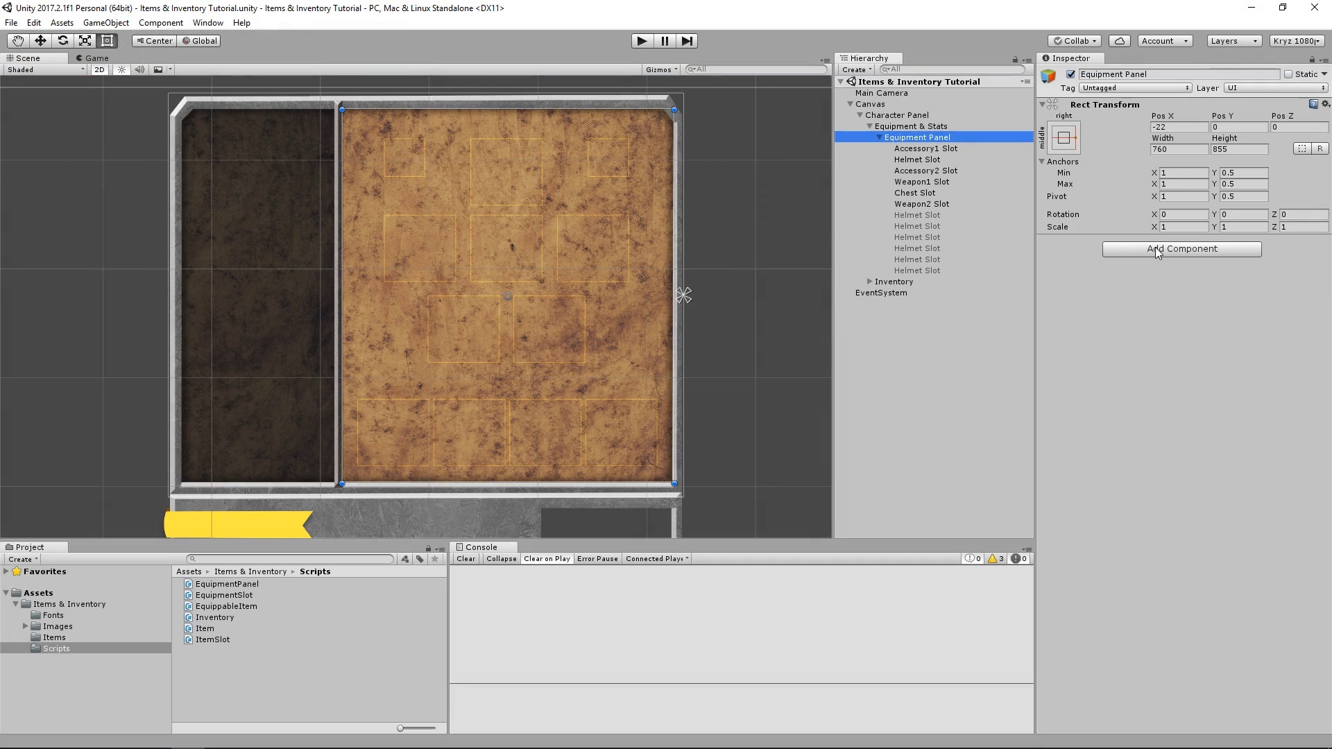
pyautogui.click(1155, 247)
pyautogui.press('Return')
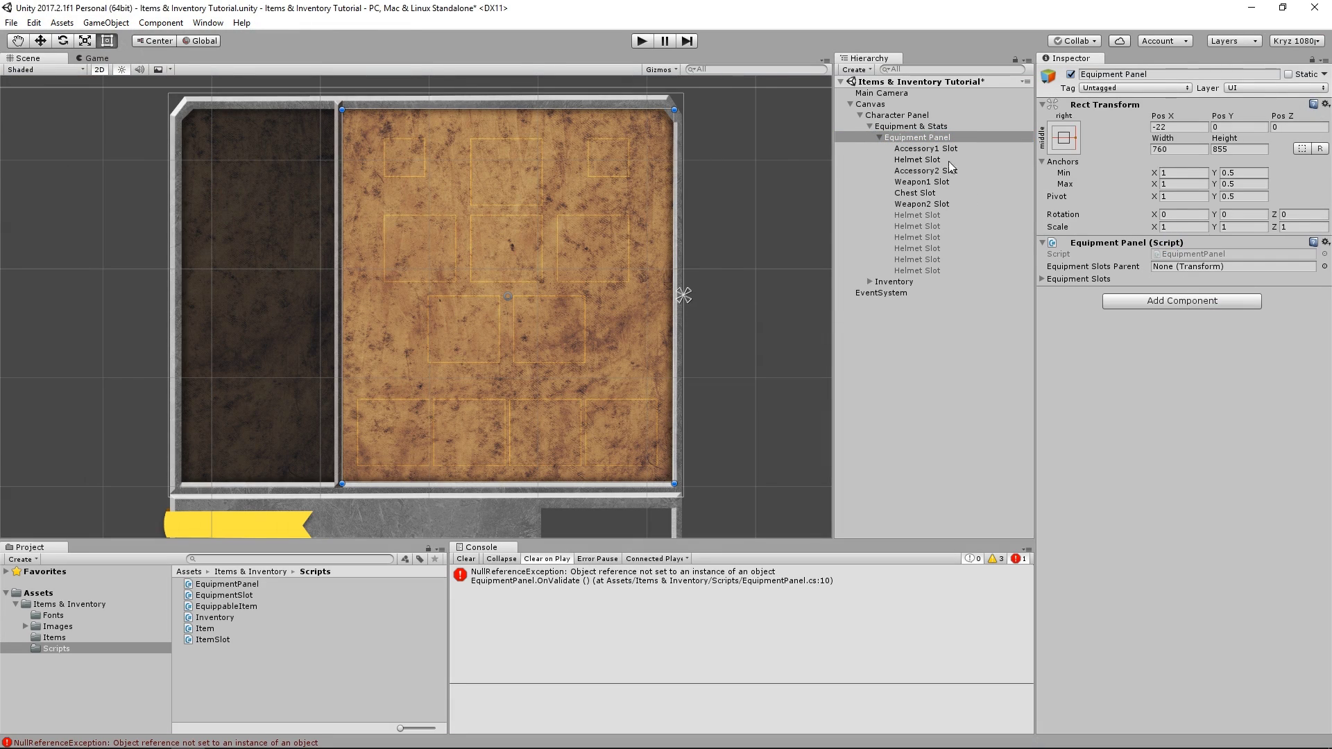
pyautogui.moveTo(923, 139); pyautogui.dragTo(1186, 267)
pyautogui.click(1098, 279)
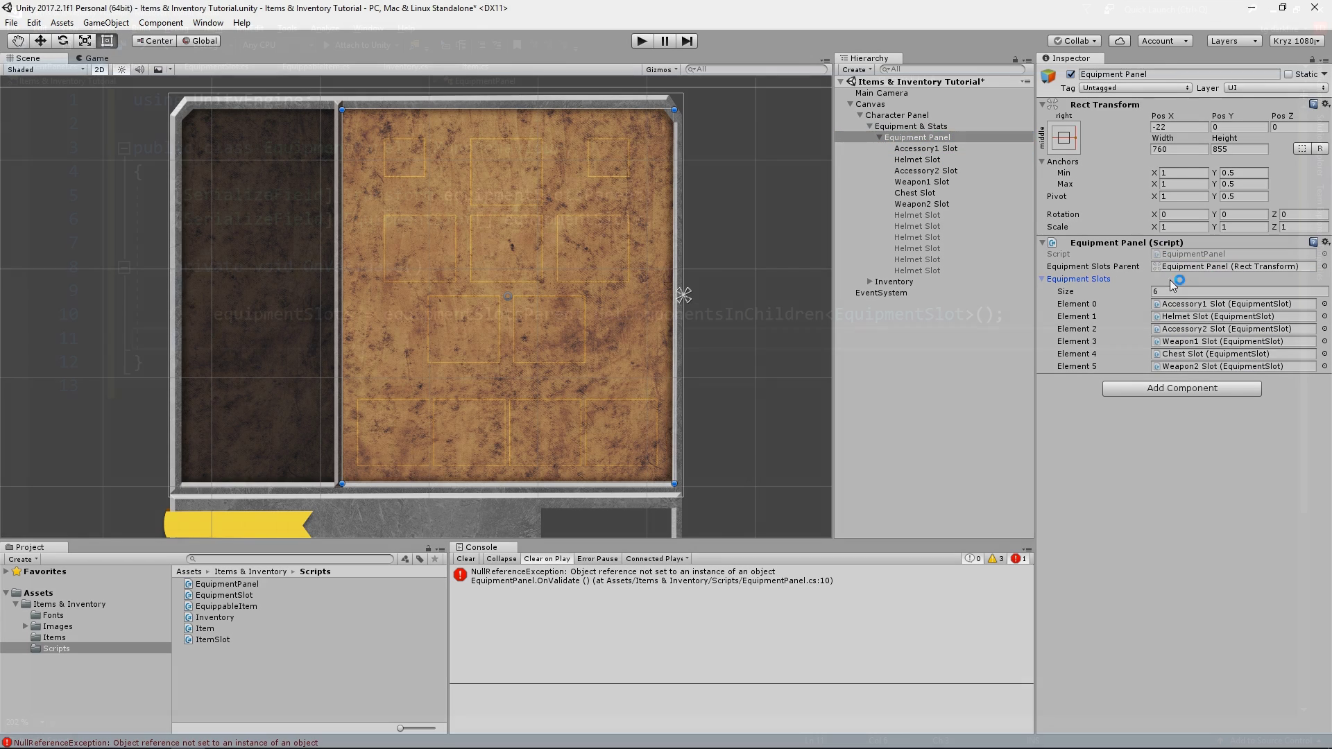
pyautogui.write('public bool AddI')
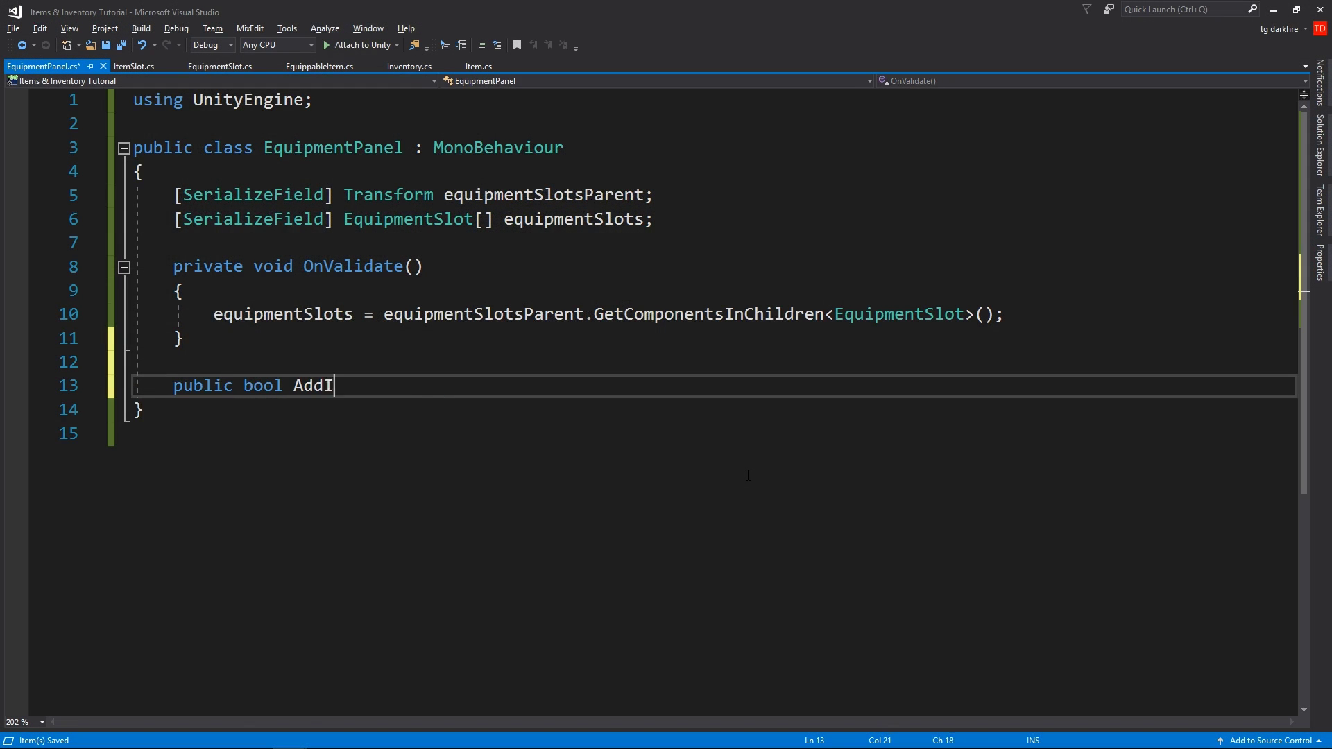
pyautogui.write('tem(equippa')
# Step: Start AddItem(EquippableItem) with a loop over equipmentSlots matching the item's EquipmentType
pyautogui.press('Tab')
pyautogui.write('item')
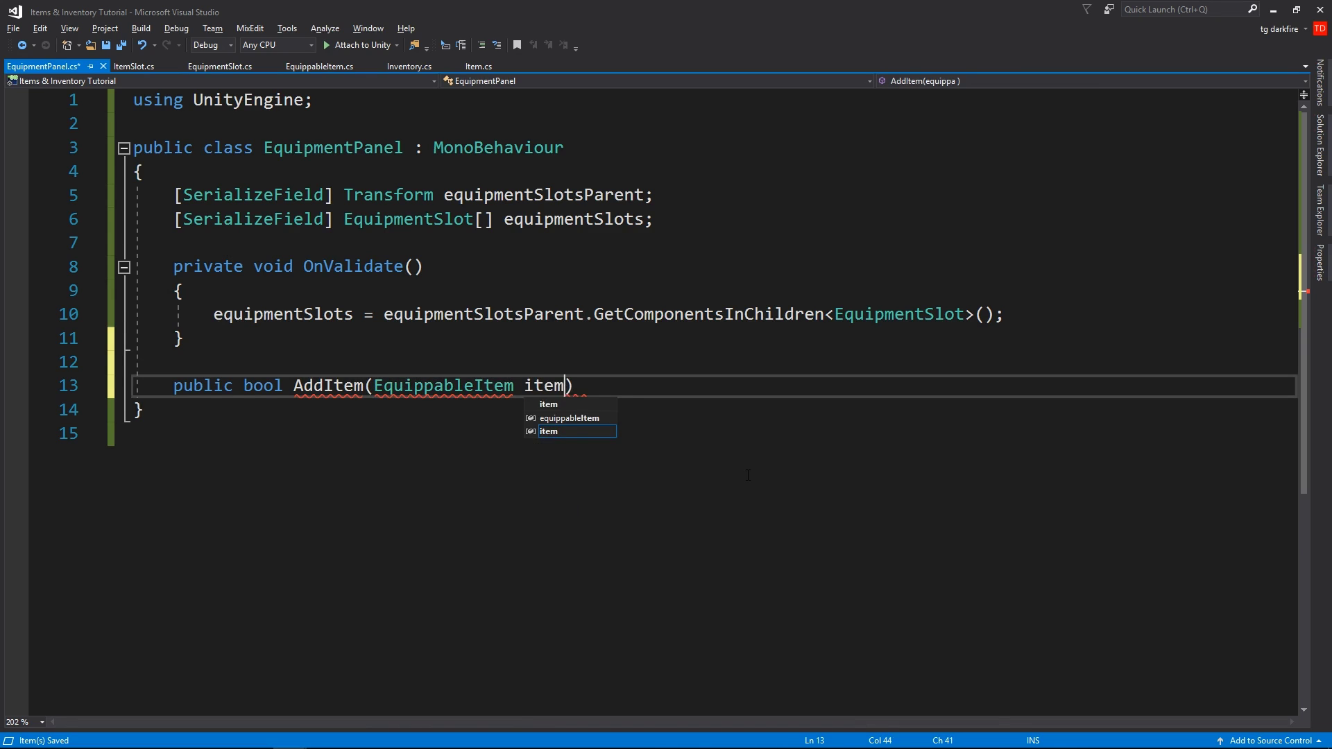
pyautogui.press('End')
pyautogui.press('Return')
pyautogui.write('{')
pyautogui.press('Return')
pyautogui.write('for\t\t\t\te')
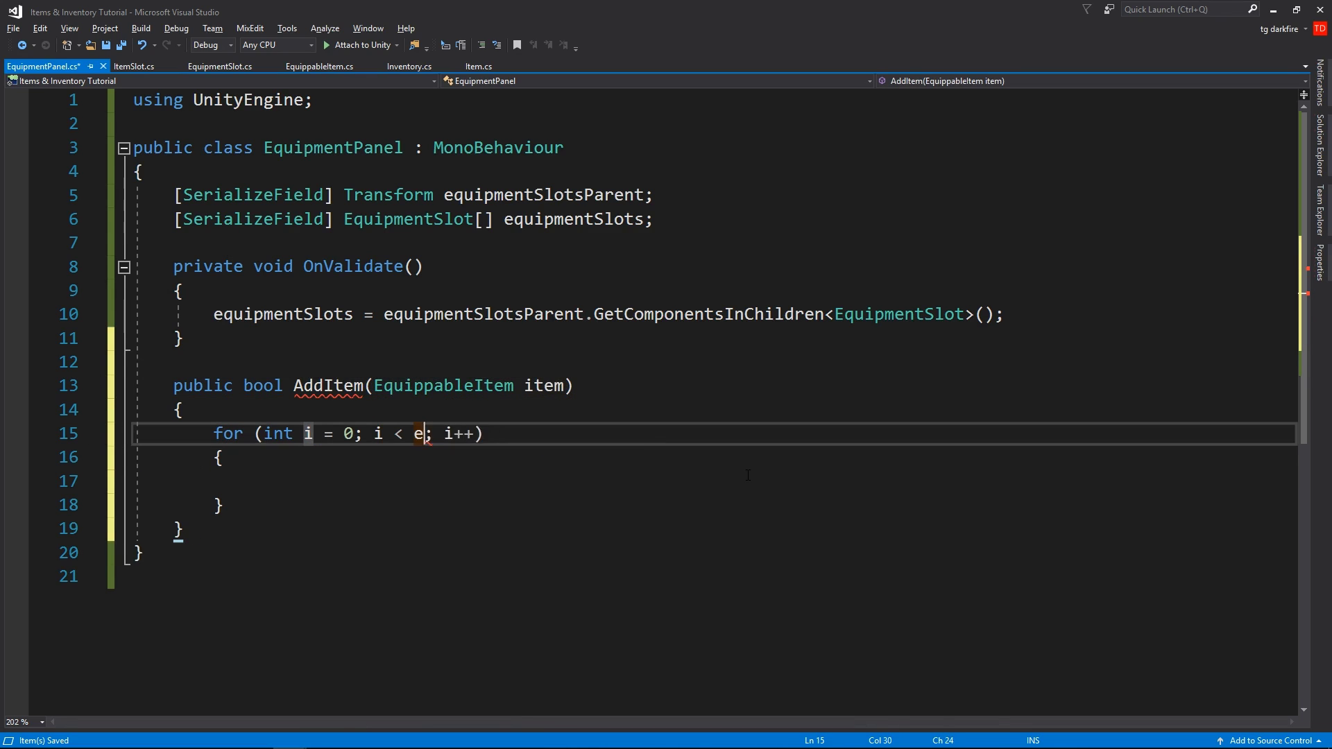
pyautogui.write('quipmentSlots.Length')
pyautogui.press('Return')
pyautogui.write('if (slos')
pyautogui.press('Tab')
pyautogui.write('[i].eq')
pyautogui.press('Tab')
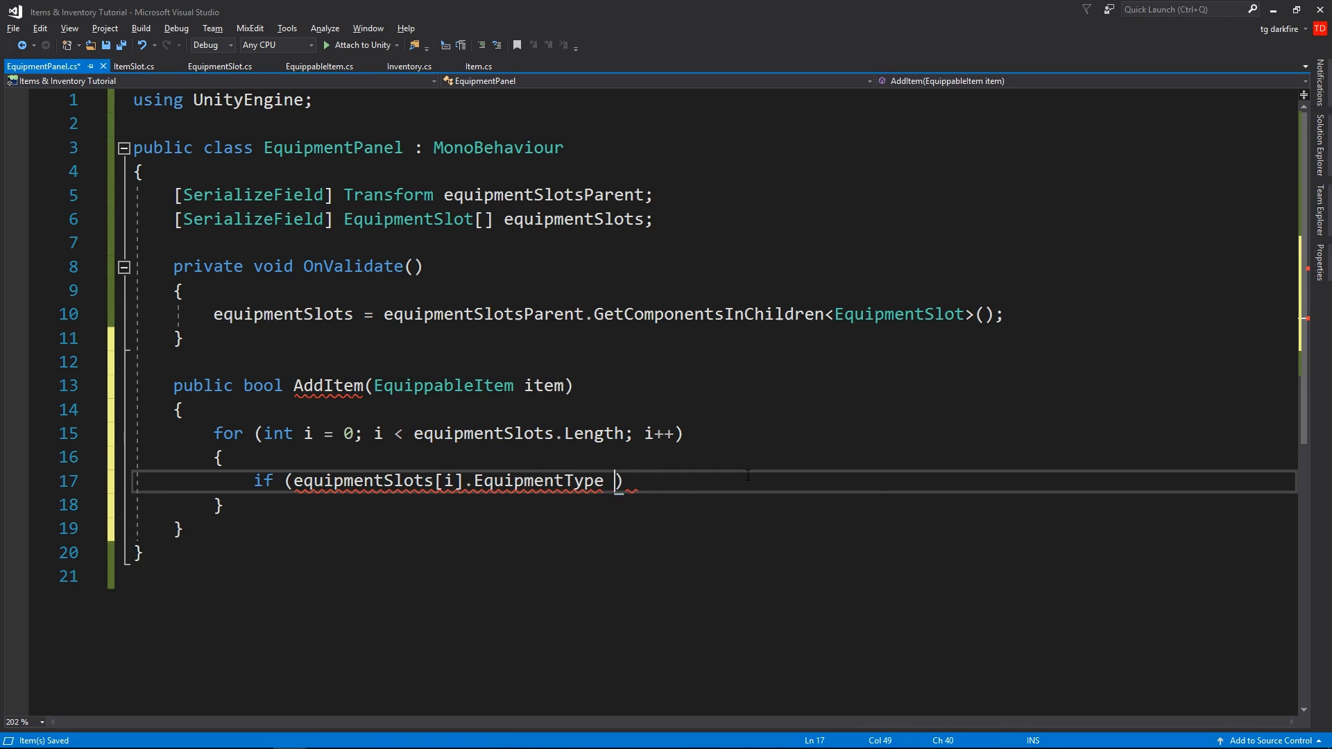
pyautogui.write('== item.')
pyautogui.press('Tab')
pyautogui.press('End')
pyautogui.press('Return')
pyautogui.write('{')
pyautogui.press('Return')
pyautogui.write('slots\t[i]')
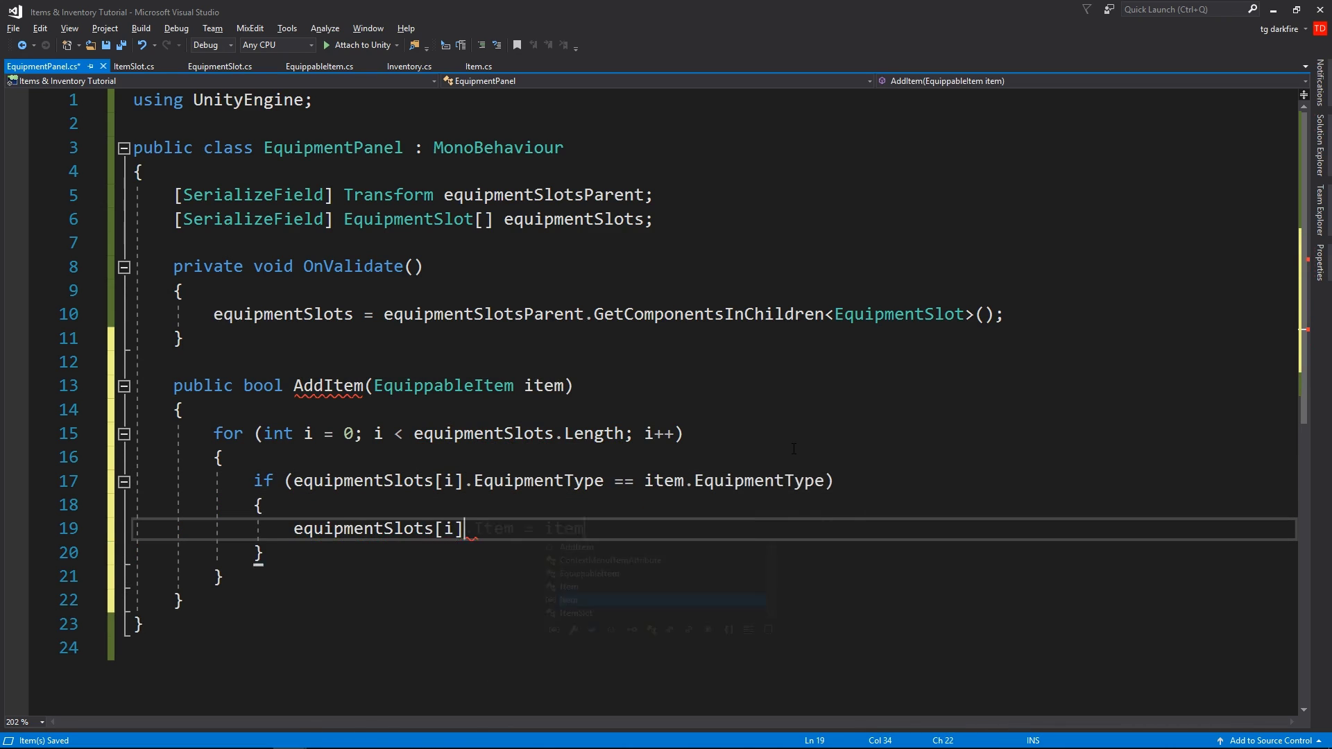
pyautogui.write('.Item = item;')
# Step: Finish AddItem so it fills the matching slot and returns true, else false, then save
pyautogui.press('Return')
pyautogui.write('return true;')
pyautogui.press('Down')
pyautogui.press('Down')
pyautogui.press('End')
pyautogui.press('Return')
pyautogui.write('ret')
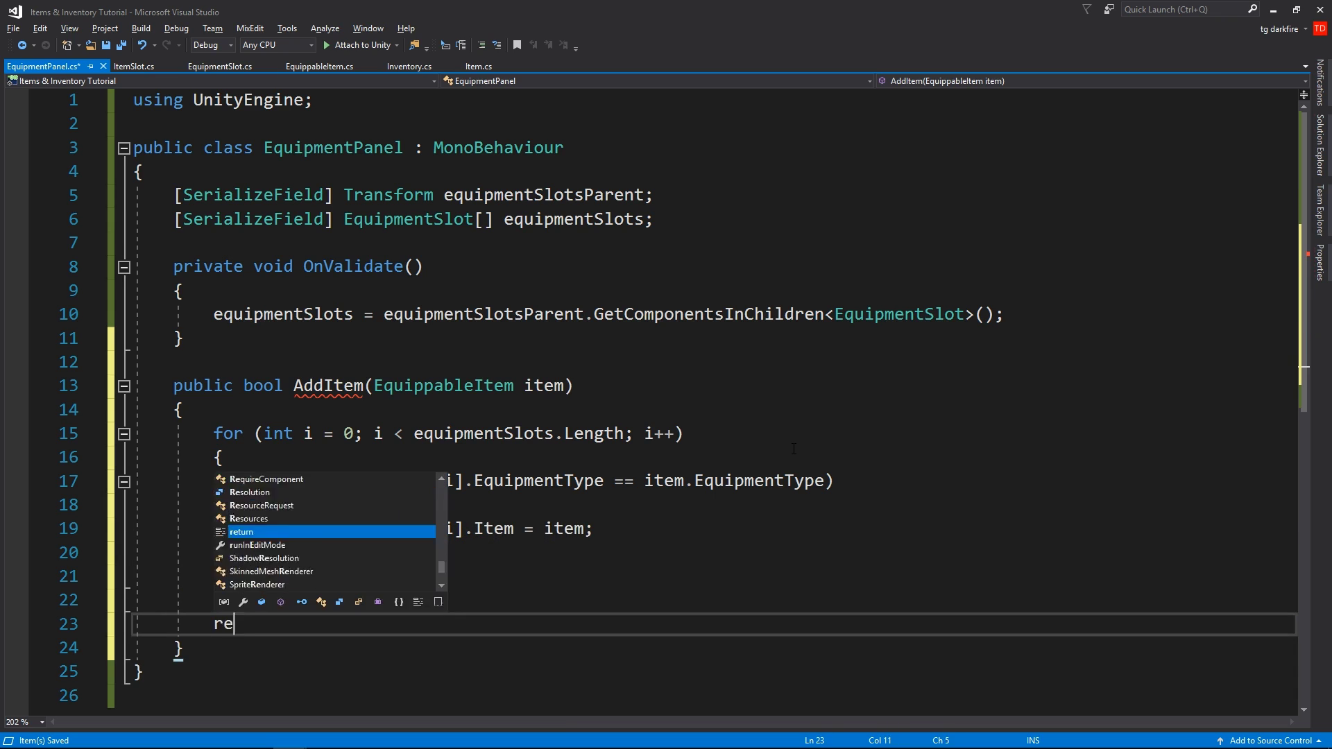
pyautogui.press('Tab')
pyautogui.write('false;')
pyautogui.hotkey('ctrl', 's')
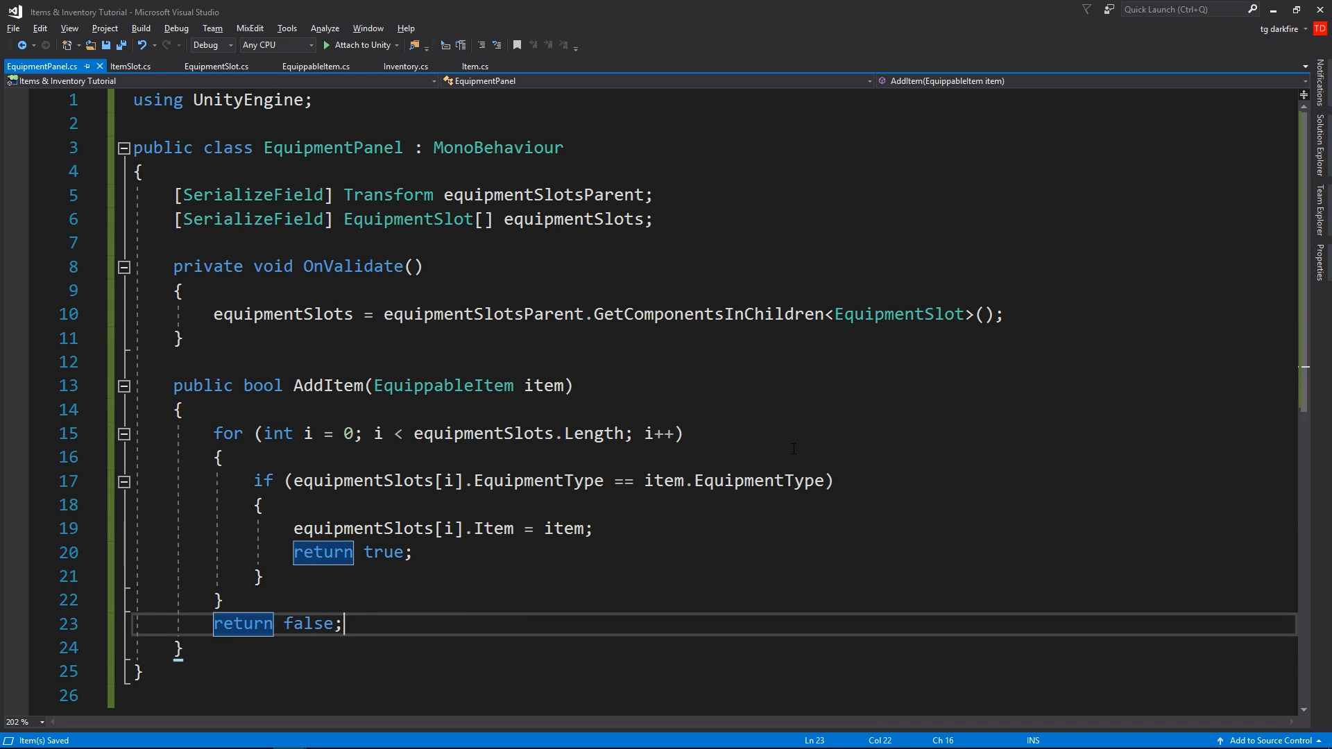
# Step: Duplicate the AddItem method directly below itself
pyautogui.press('Down')
pyautogui.hotkey('shift', 'ctrl', 'Up')
pyautogui.hotkey('ctrl', 'c')
pyautogui.press('Return')
pyautogui.press('Return')
pyautogui.hotkey('ctrl', 'v')
# Step: Turn the copy into RemoveItem, checking Item == item and assigning null
pyautogui.click(332, 410)
pyautogui.doubleClick(331, 408)
pyautogui.write('RemoveItem')
pyautogui.doubleClick(564, 553)
pyautogui.write('null')
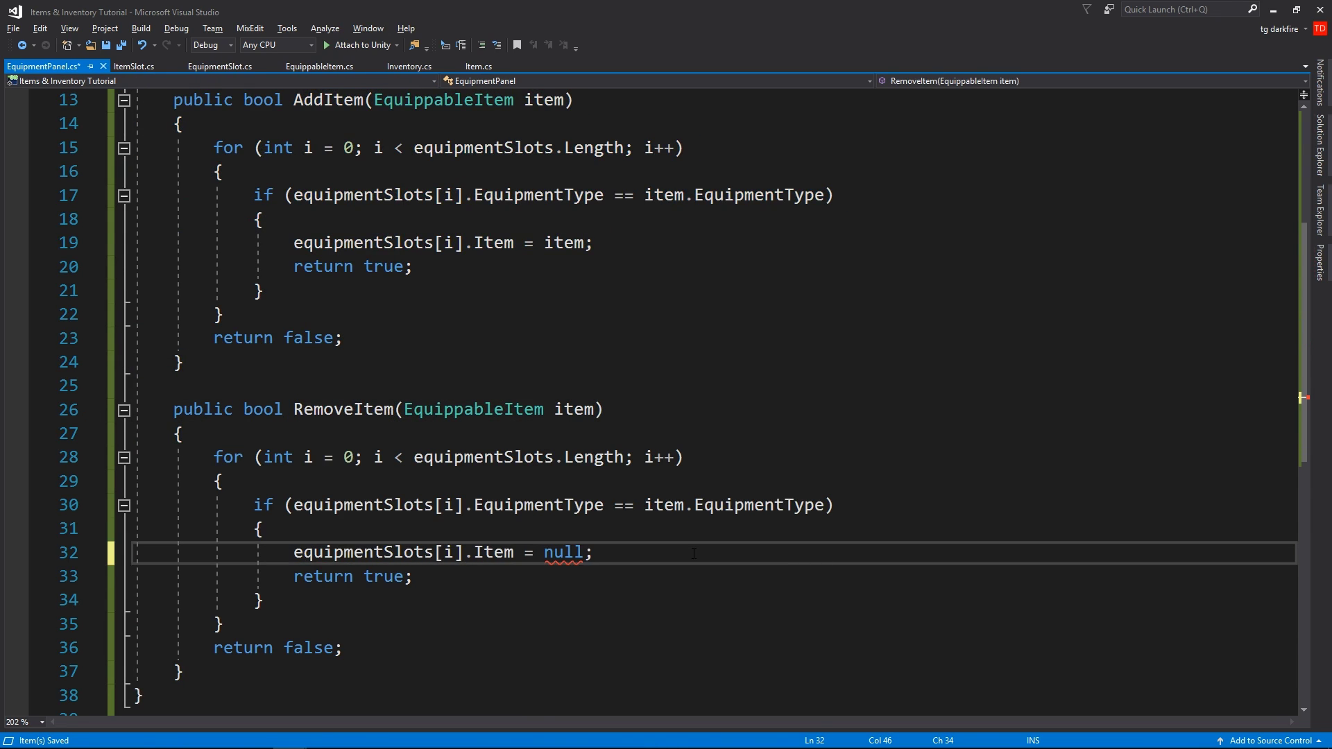
pyautogui.doubleClick(537, 505)
pyautogui.write('Item')
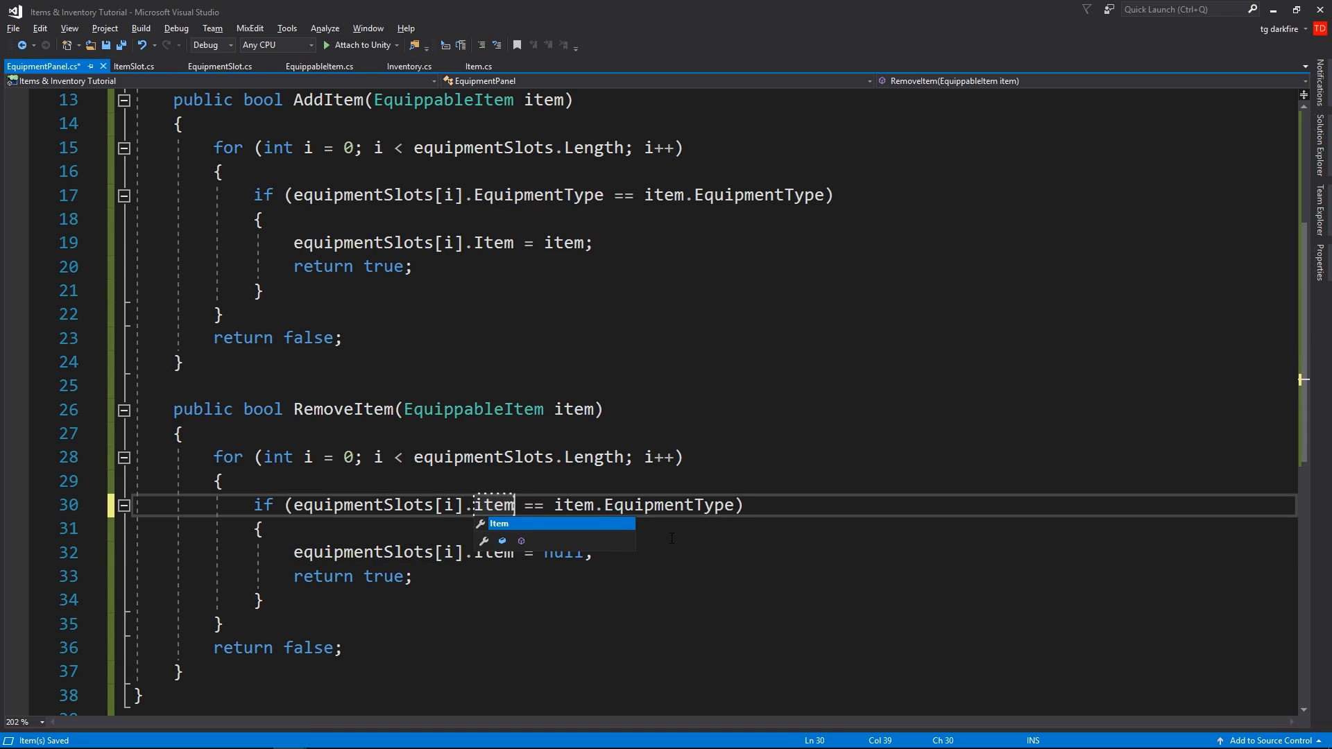
pyautogui.doubleClick(665, 505)
pyautogui.press('Right')
pyautogui.hotkey('shift', 'End')
pyautogui.hotkey('shift', 'Left')
pyautogui.press('Delete')
pyautogui.click(685, 552)
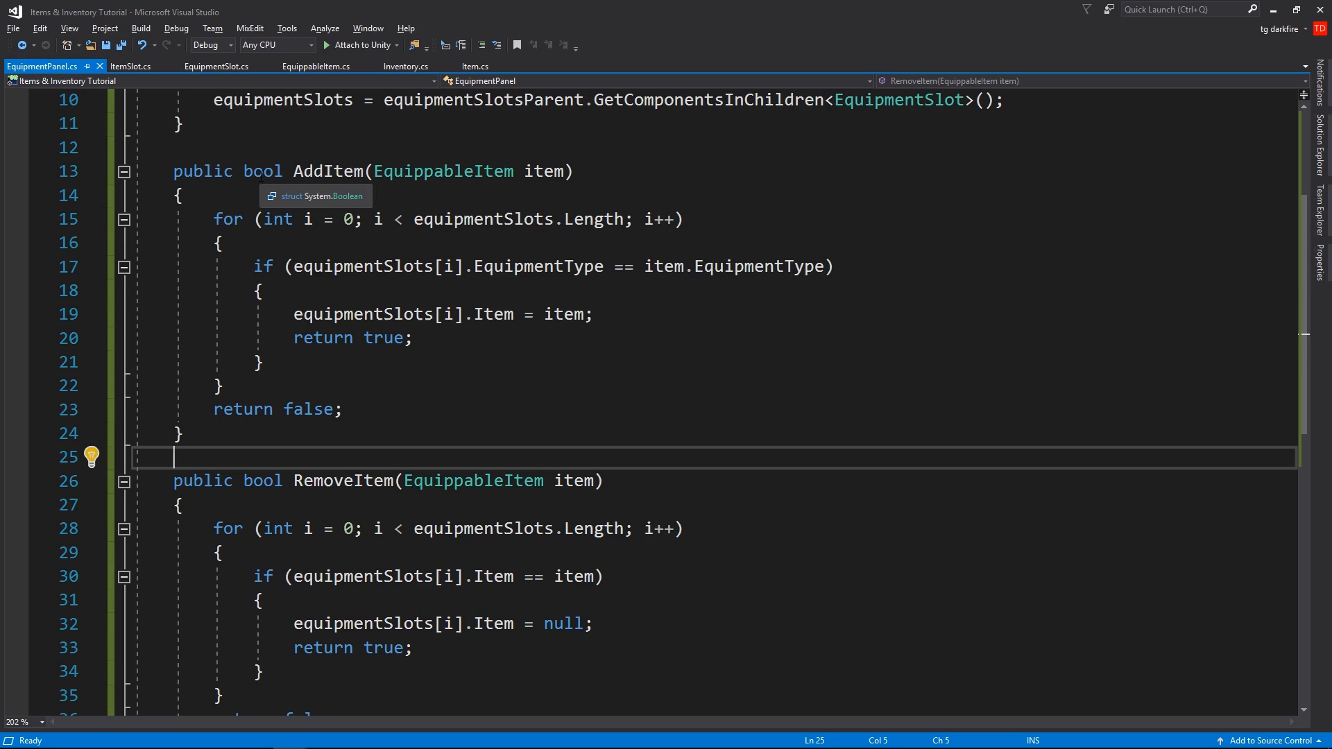
# Step: Add an 'out EquippableItem previousItem' parameter to AddItem and save
pyautogui.doubleClick(262, 171)
pyautogui.write('equi')
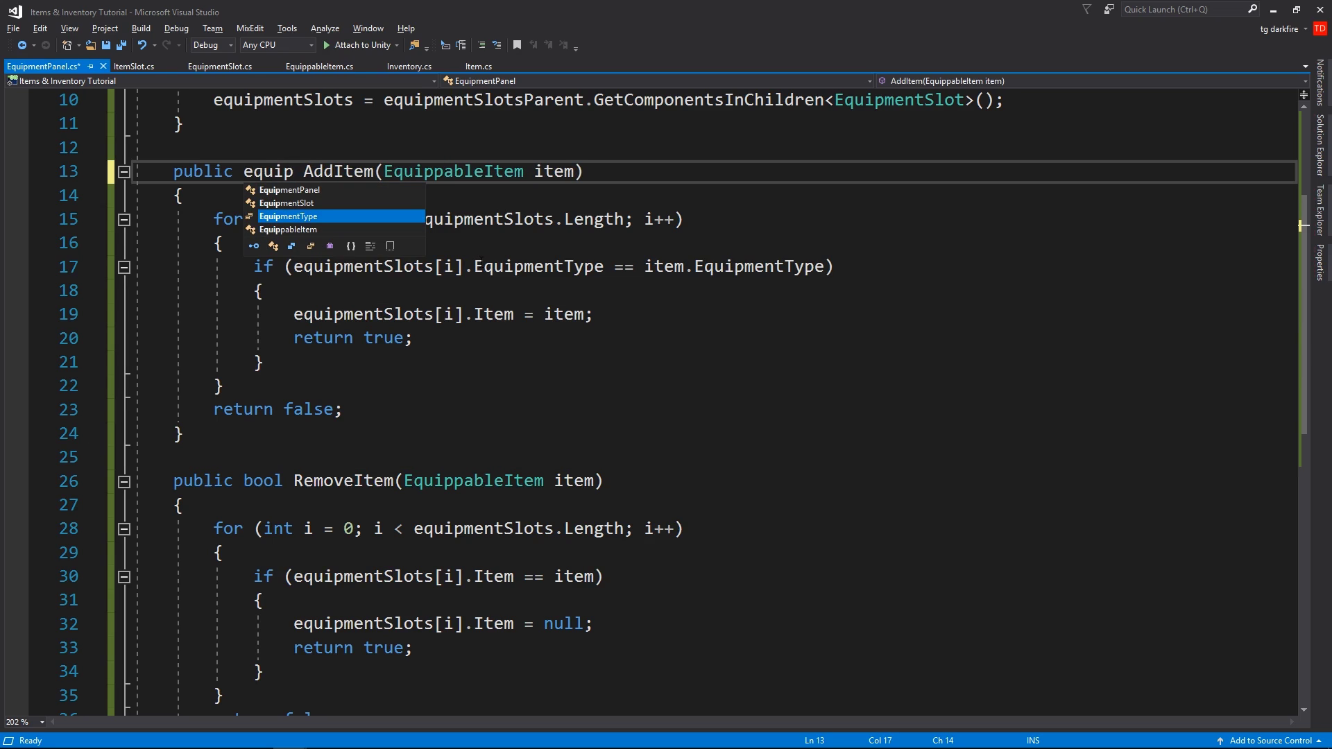
pyautogui.write('p')
pyautogui.press('Tab')
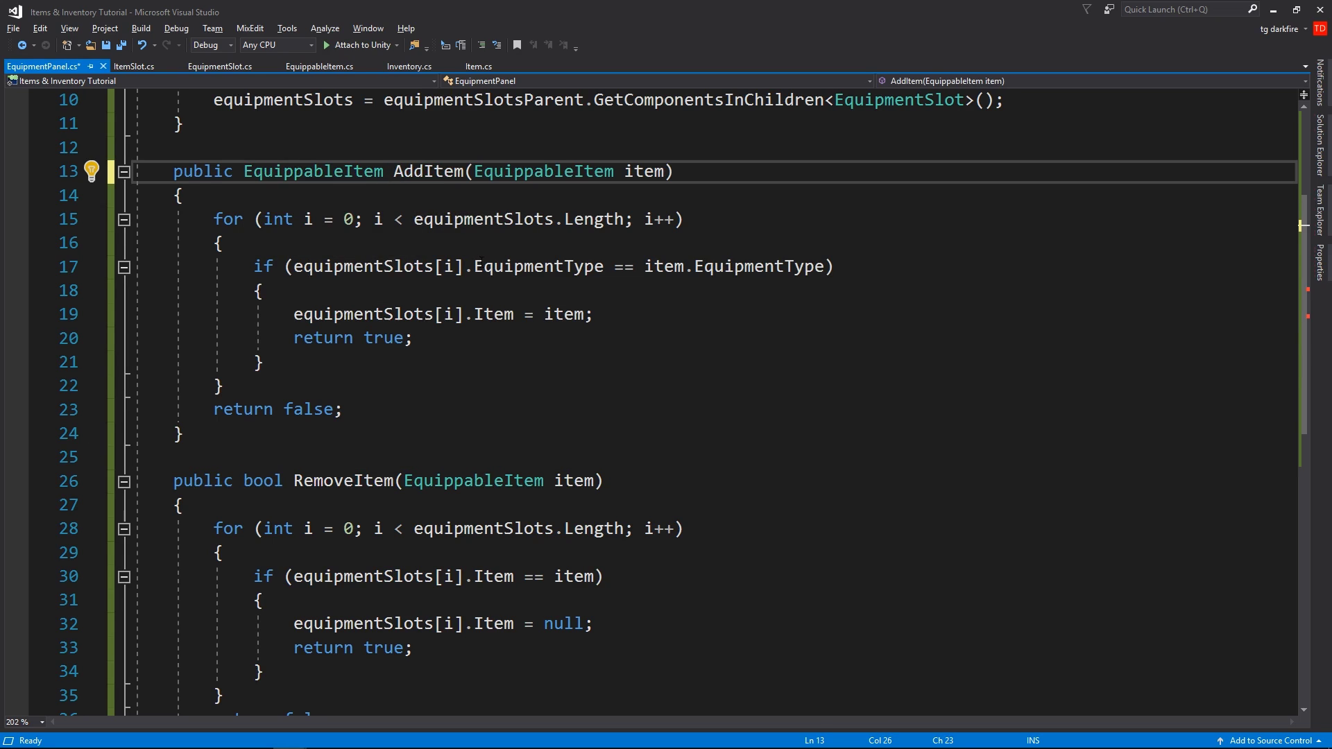
pyautogui.doubleClick(313, 171)
pyautogui.write('bool')
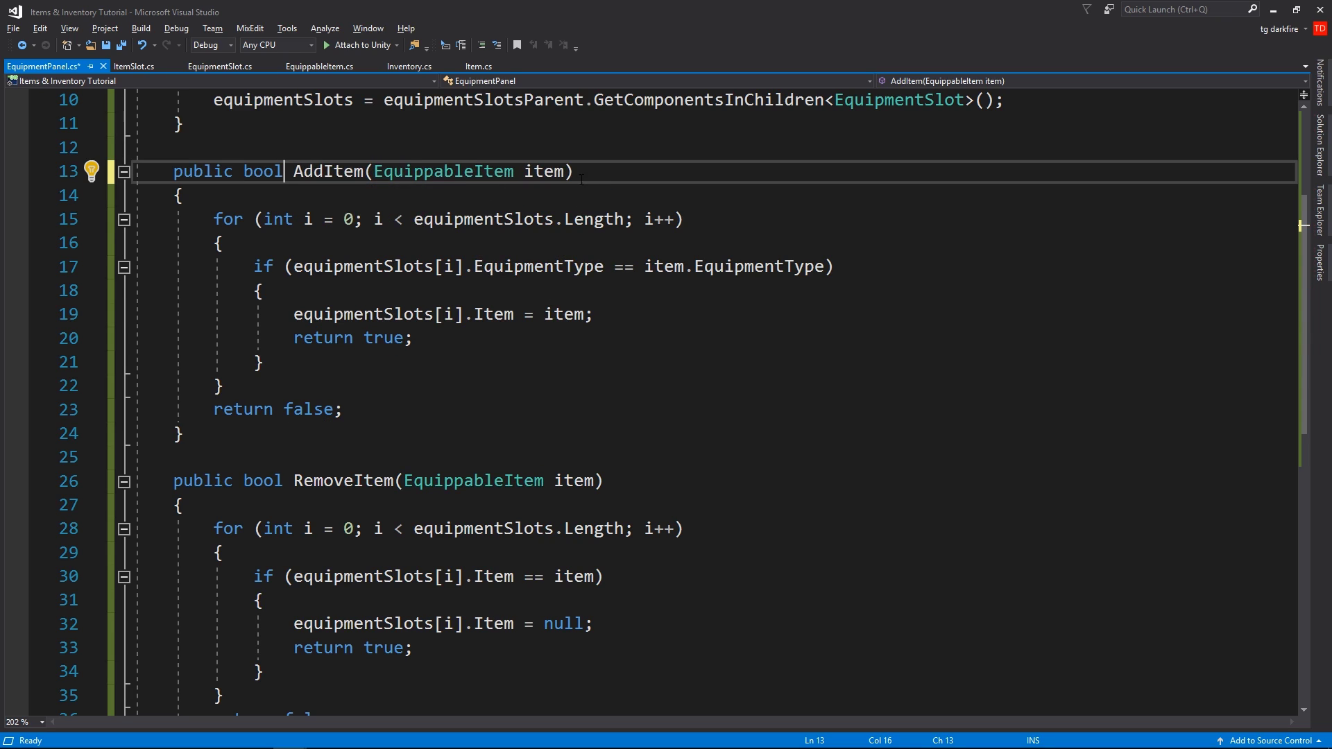
pyautogui.write(', out Equi')
pyautogui.press('Tab')
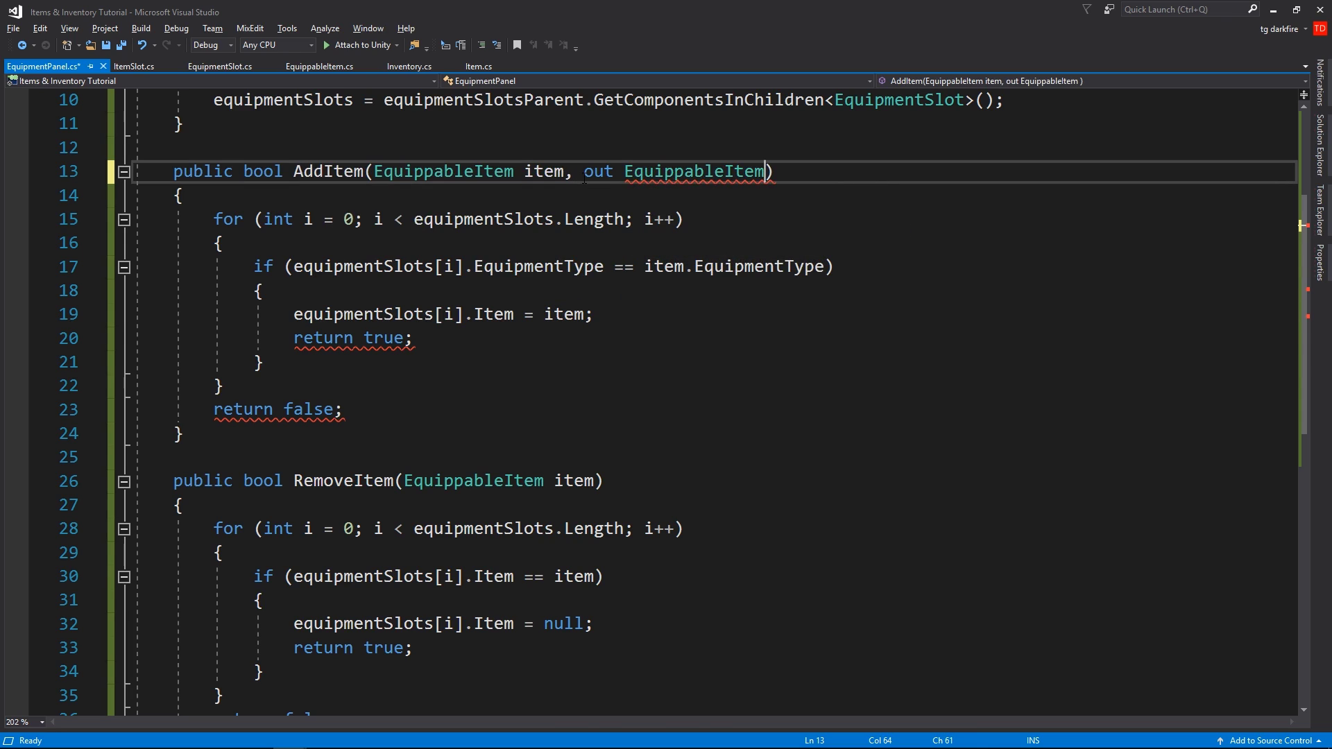
pyautogui.write('previousItem')
pyautogui.hotkey('ctrl', 's')
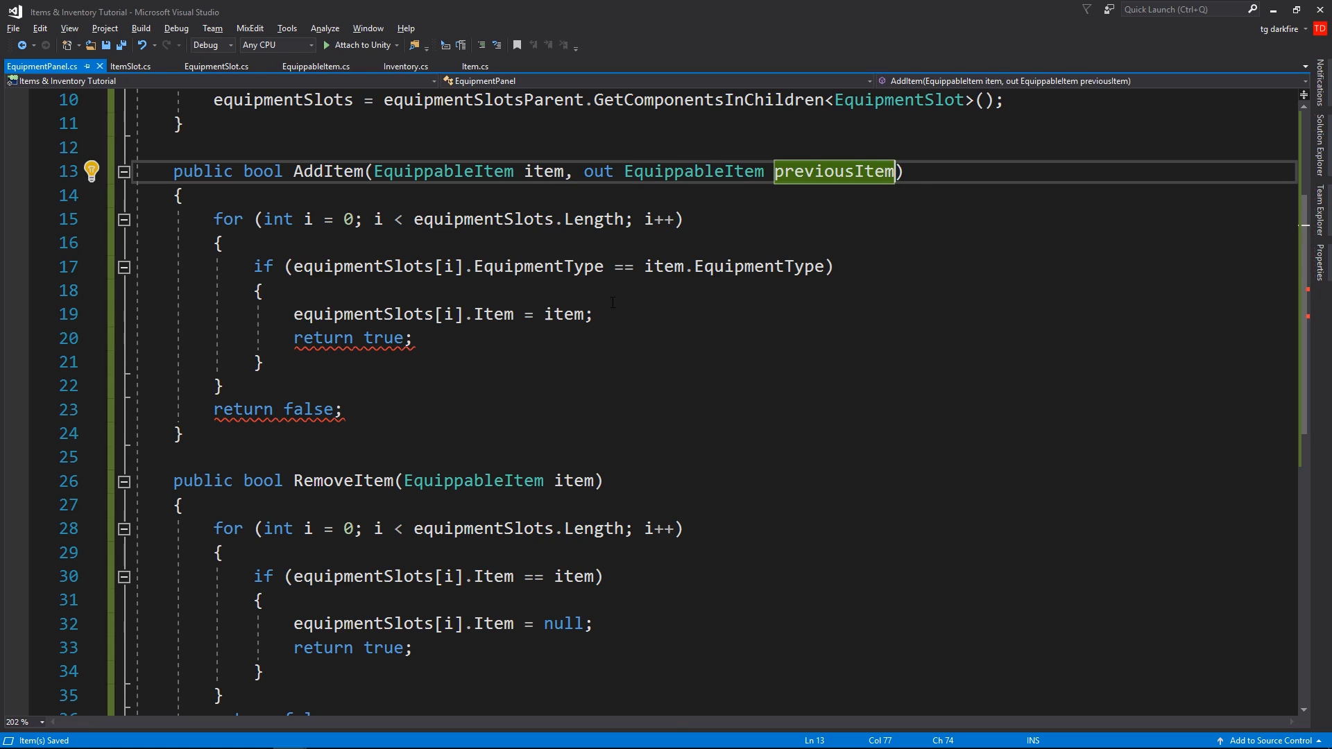
# Step: Store the slot's current item in previousItem before replacing it, and save
pyautogui.click(630, 315)
pyautogui.hotkey('ctrl', 'Return')
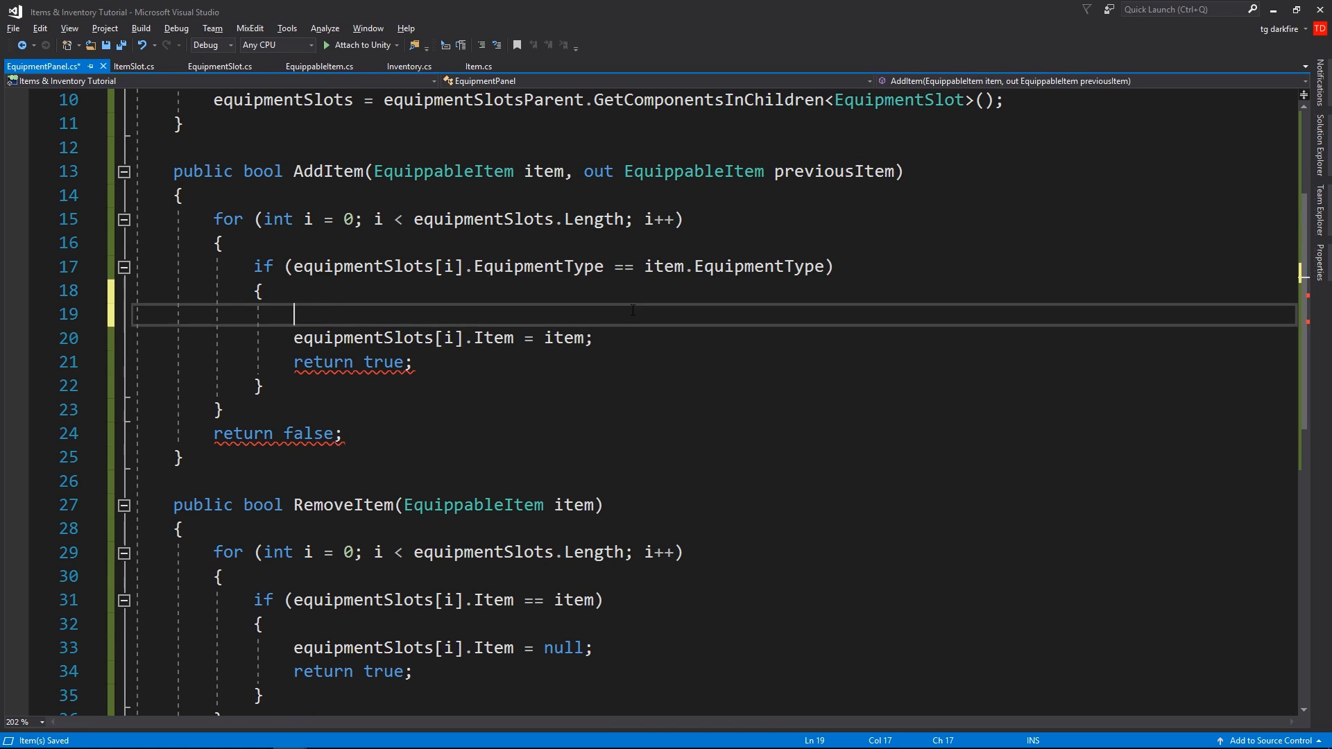
pyautogui.write('previ')
pyautogui.press('Tab')
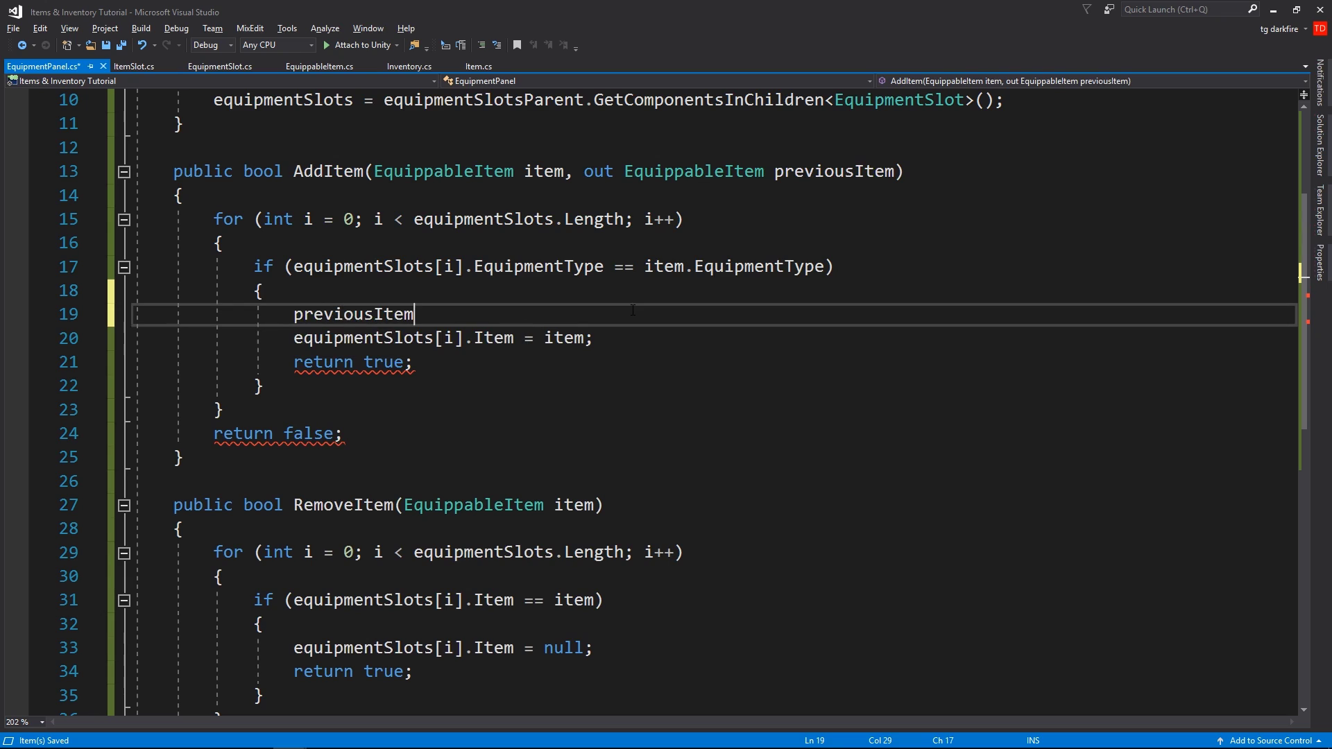
pyautogui.write(' = eq')
pyautogui.press('Escape')
pyautogui.press('Tab')
pyautogui.write('[i].')
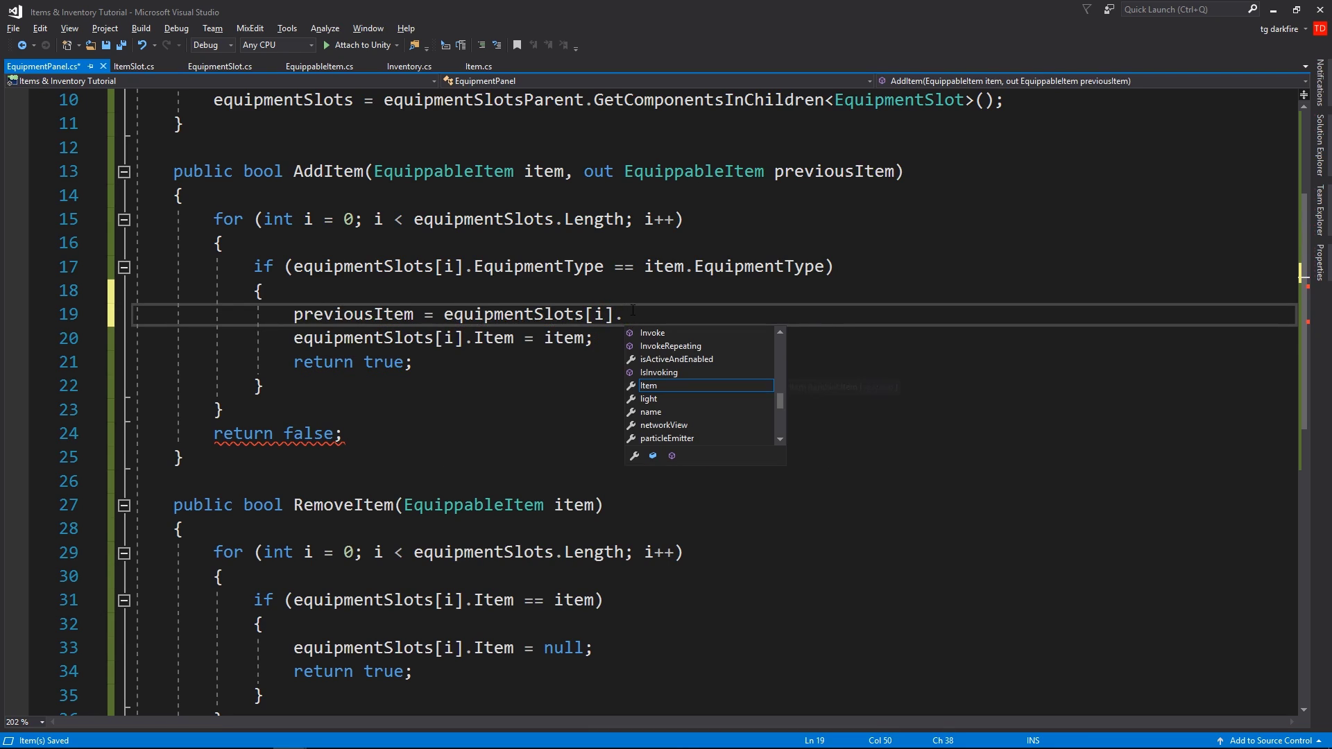
pyautogui.write('Item;')
pyautogui.hotkey('ctrl', 's')
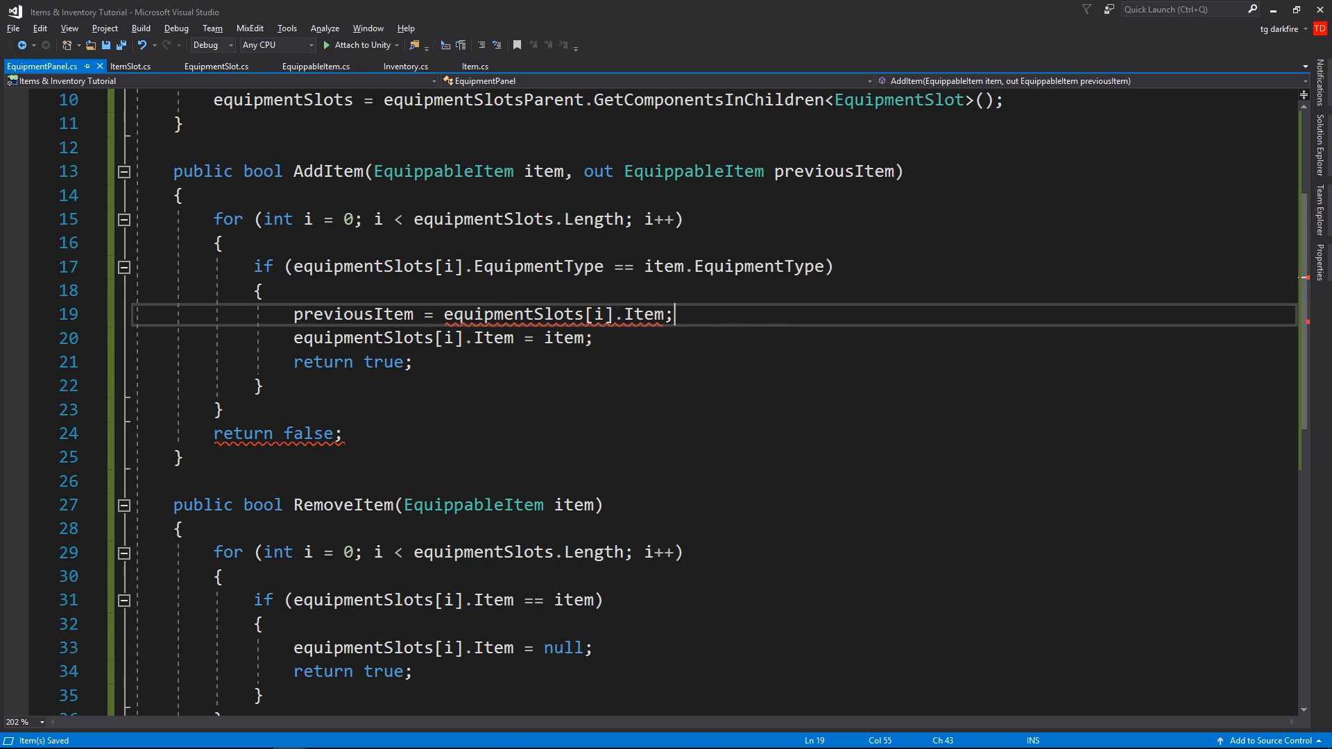
# Step: Set previousItem to null before return false, save, and create the InventoryManager script
pyautogui.click(444, 315)
pyautogui.write('(EquippableItem')
pyautogui.click(372, 406)
pyautogui.press('Return')
pyautogui.write('pre')
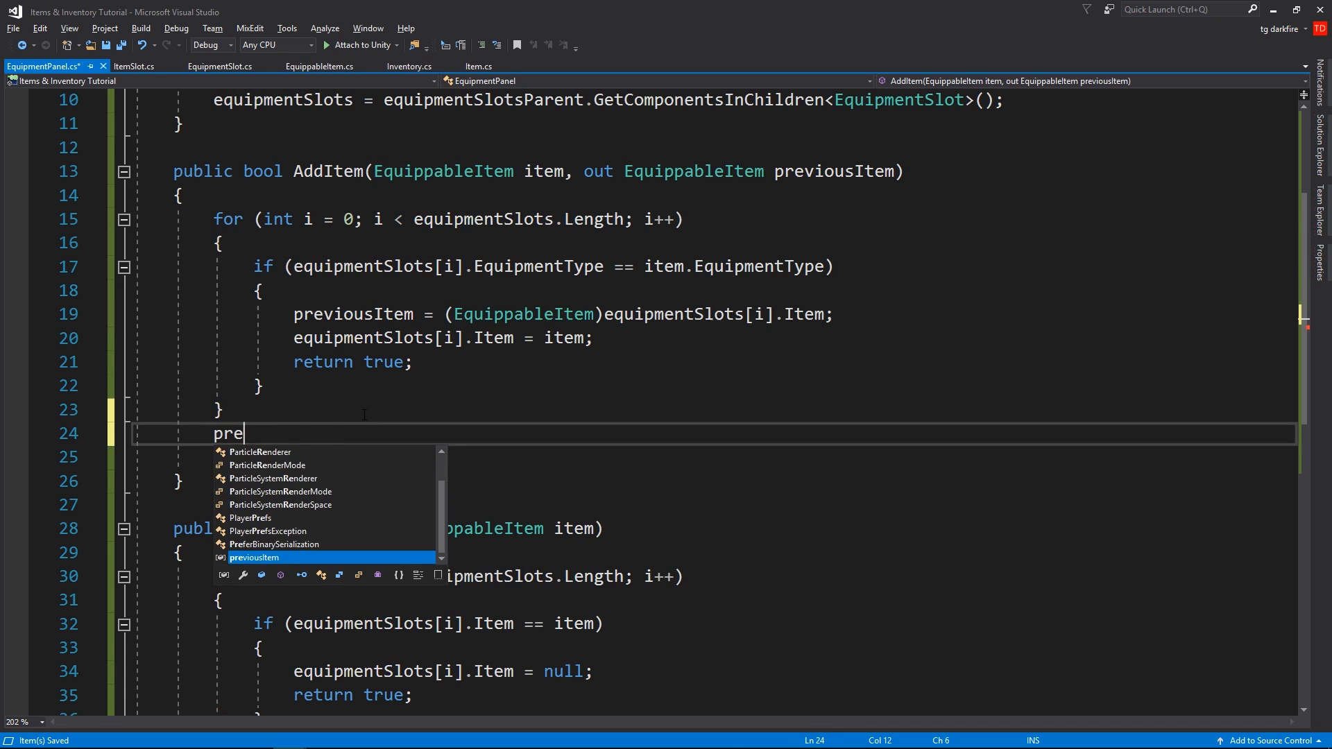
pyautogui.press('Tab')
pyautogui.write('= null')
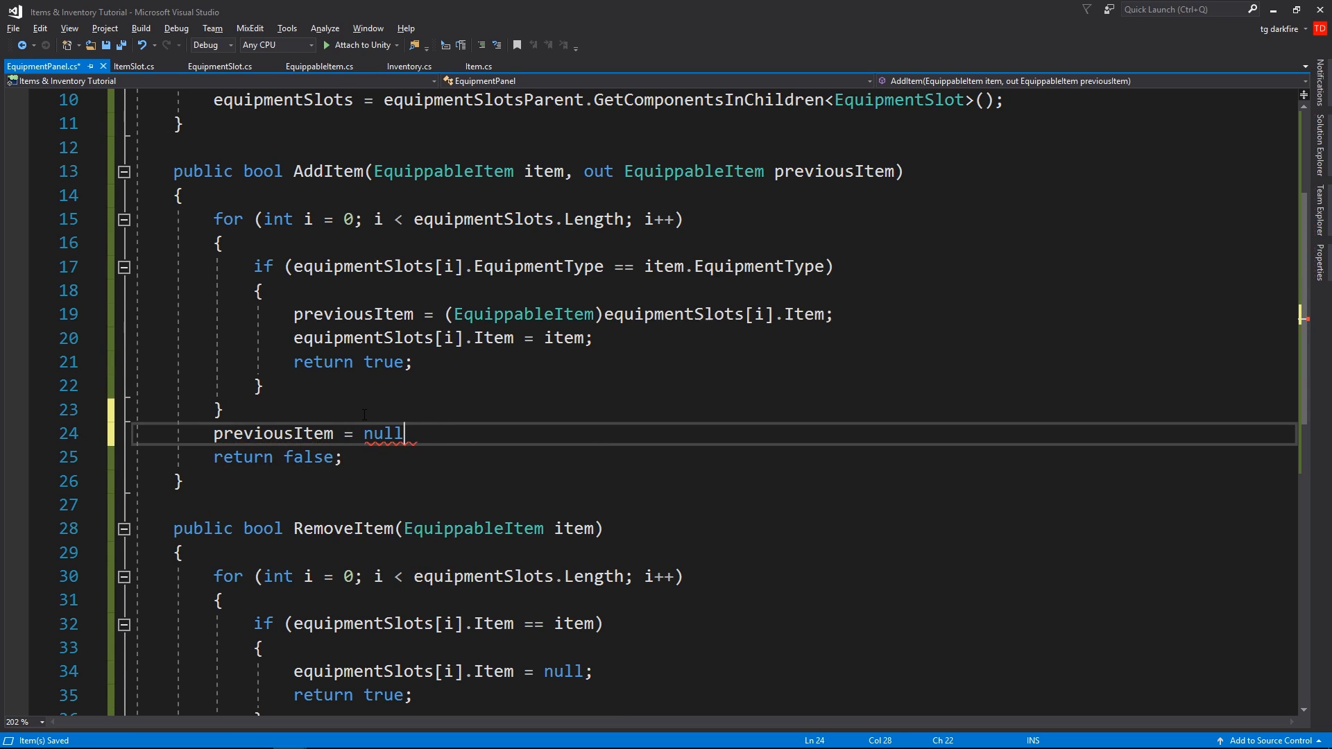
pyautogui.hotkey('ctrl', 's')
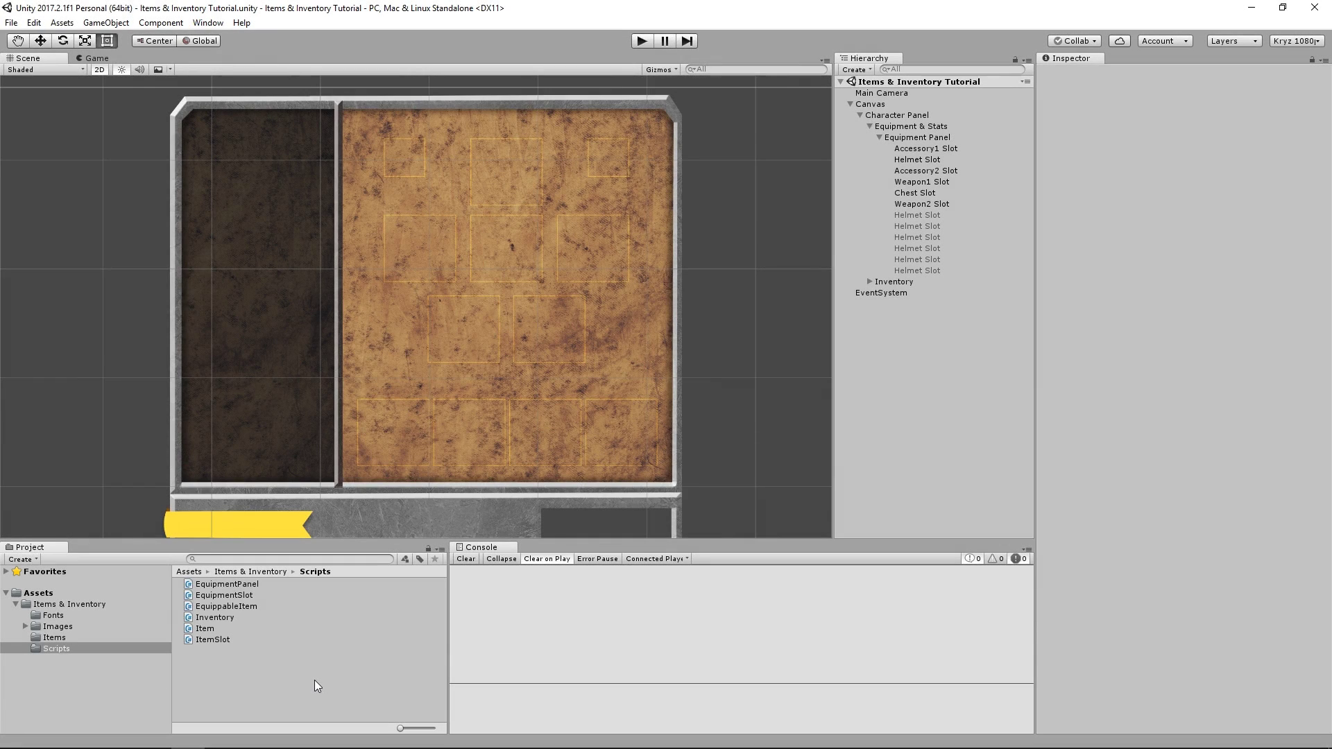
pyautogui.write('InventoryManager')
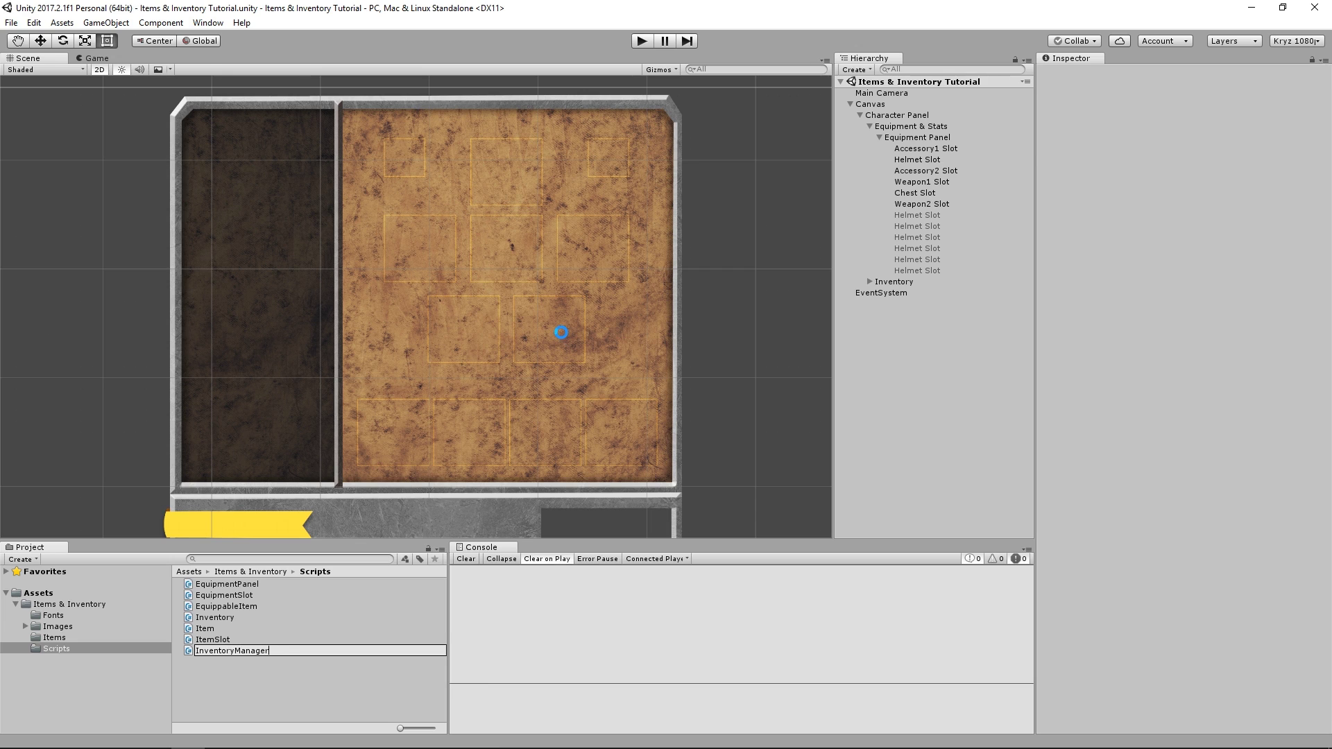
pyautogui.press('Return')
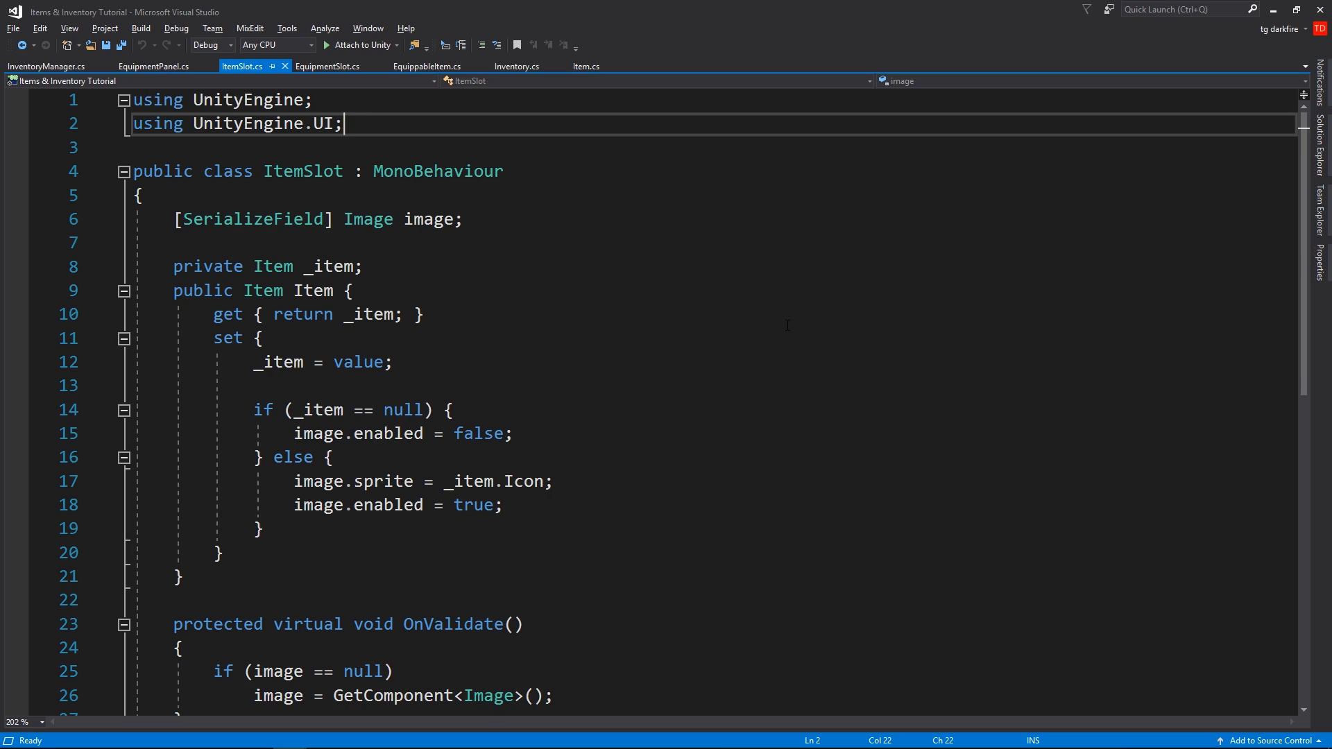
# Step: Add 'using UnityEngine.EventSystems' to ItemSlot and save
pyautogui.press('End')
pyautogui.press('Return')
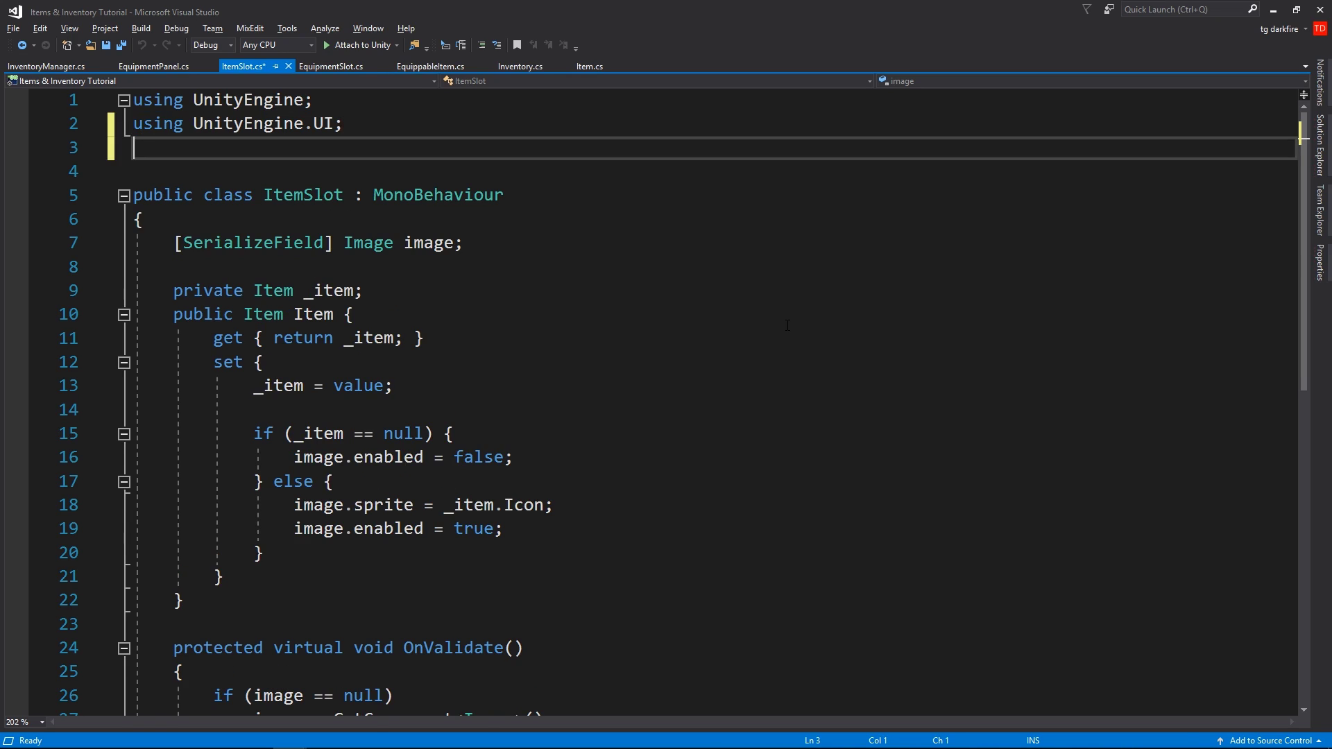
pyautogui.write('using unityen')
pyautogui.press('Tab')
pyautogui.write('.events')
pyautogui.press('Down')
pyautogui.press('Tab')
pyautogui.write(';')
pyautogui.hotkey('ctrl', 's')
# Step: Make ItemSlot implement IPointerClickHandler with a generated OnPointerClick method
pyautogui.click(665, 213)
pyautogui.press('Up')
pyautogui.write(', ipoint')
pyautogui.press('Tab')
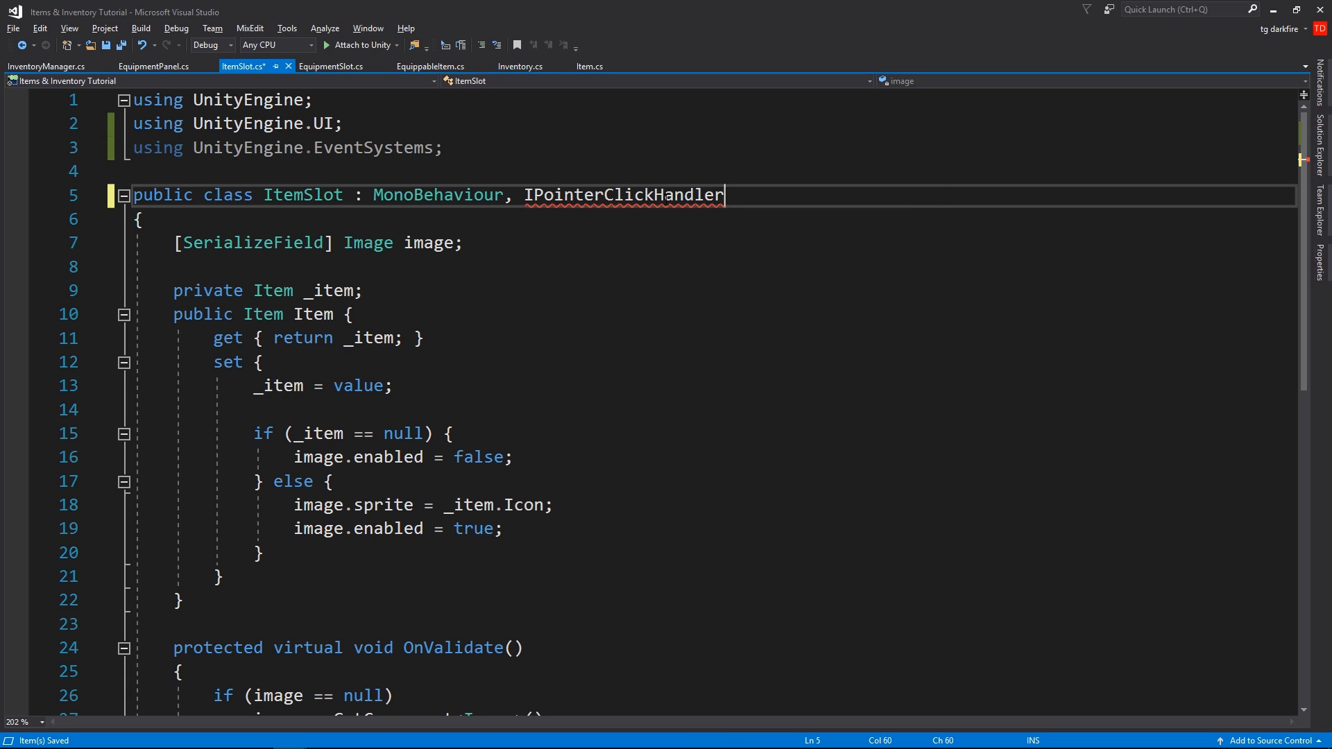
pyautogui.hotkey('ctrl', '.')
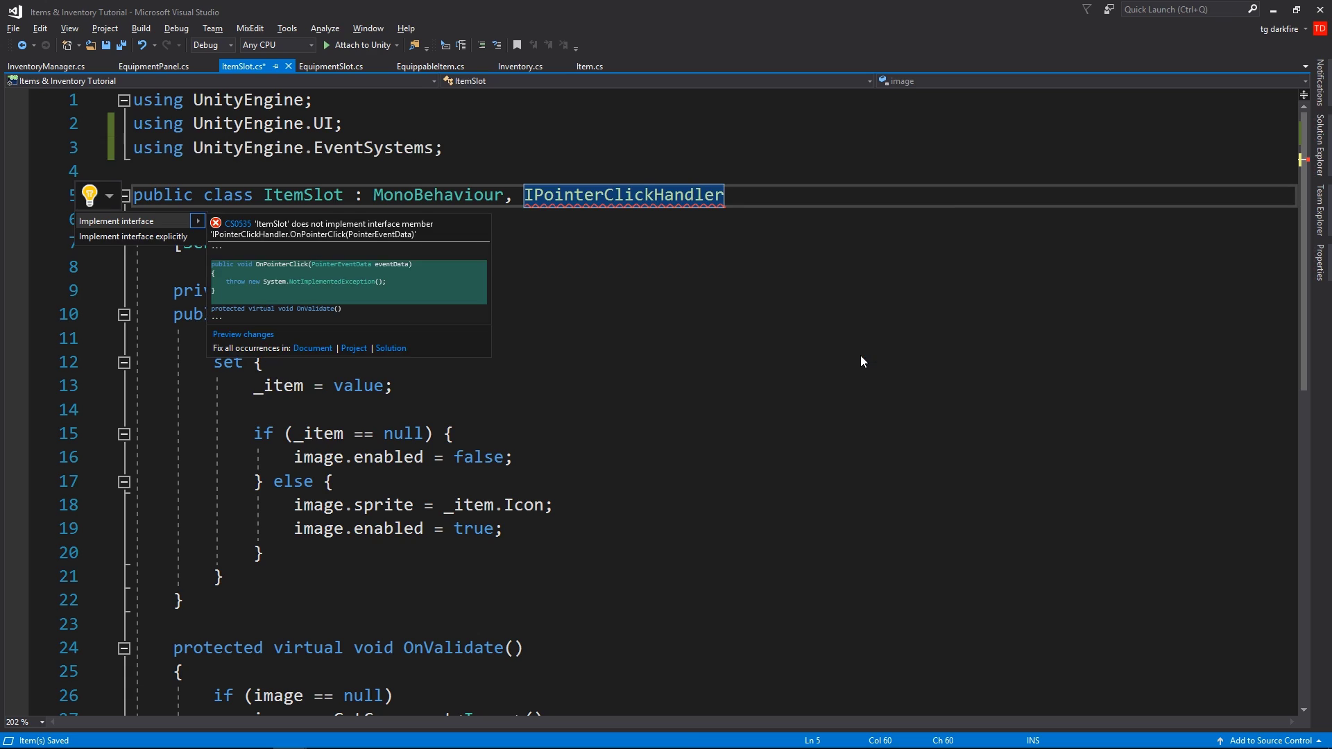
pyautogui.press('Return')
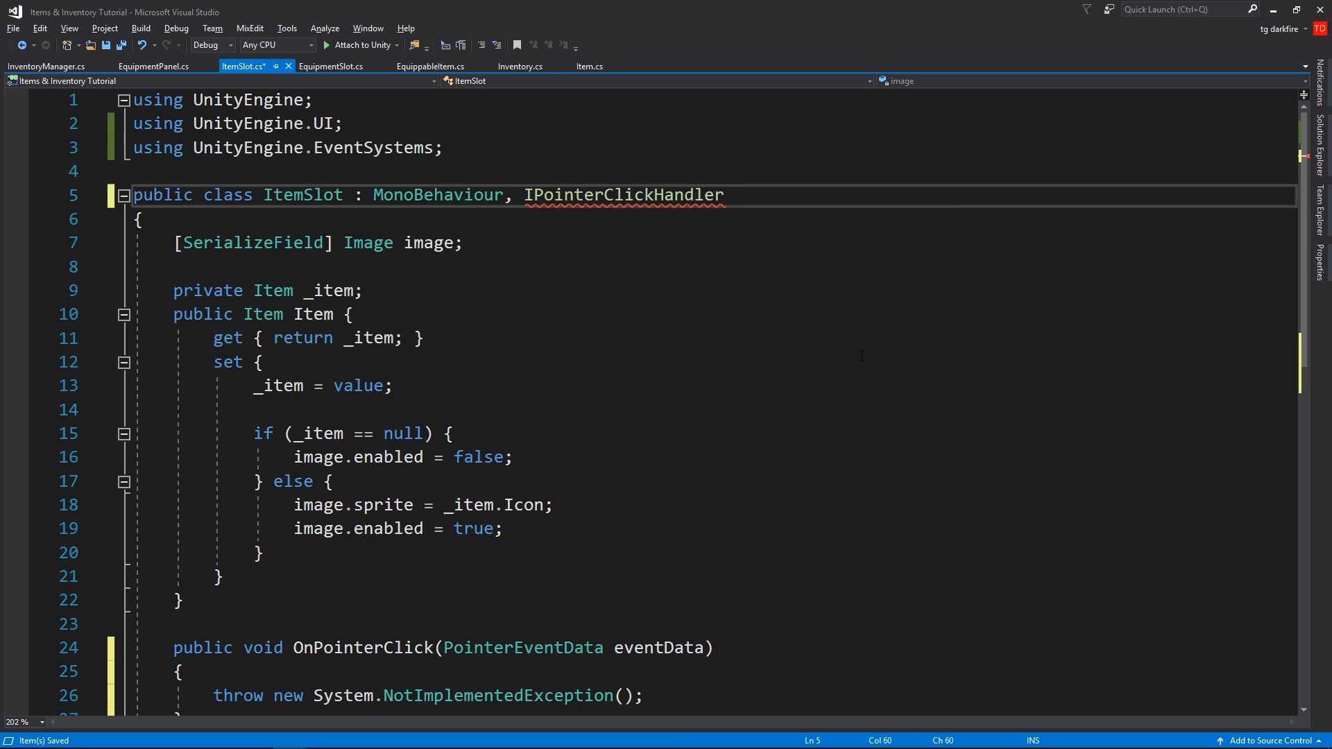
pyautogui.scroll(-4, 862, 356)
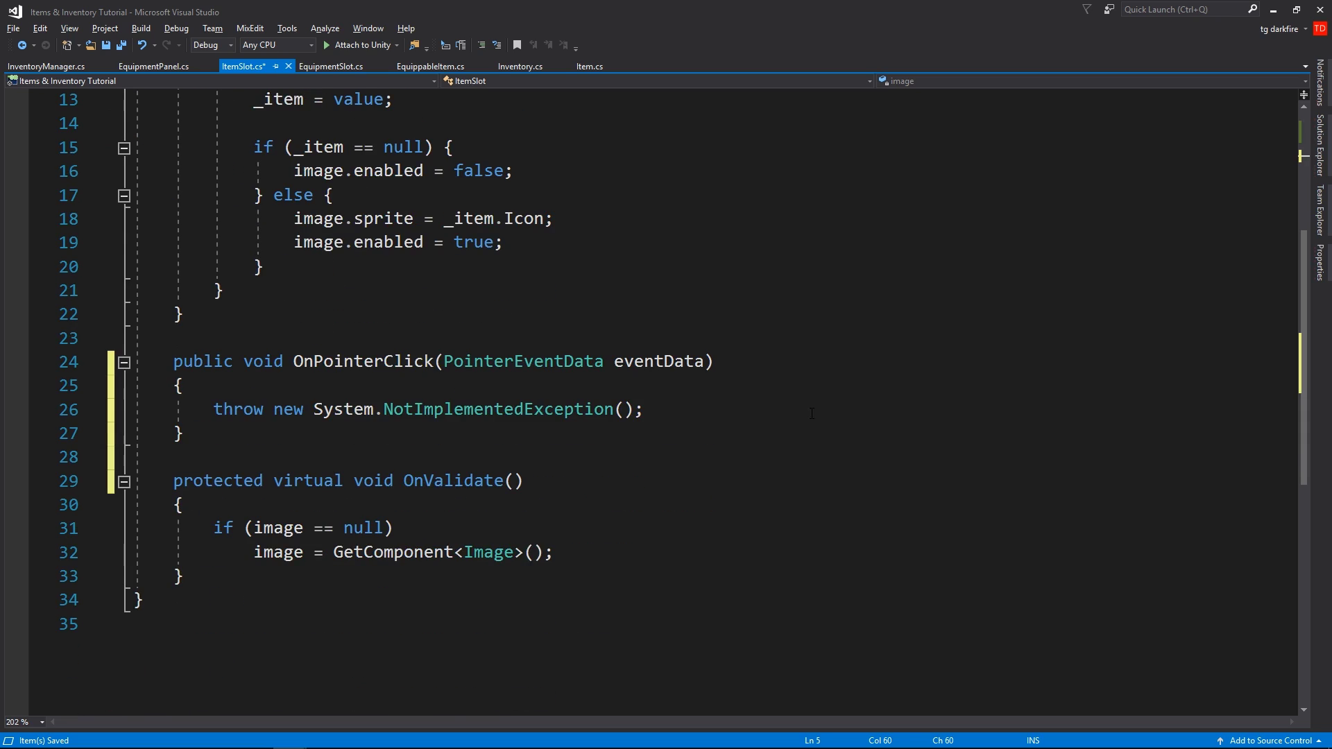
# Step: Replace the placeholder throw with an if checking PointerEventData.InputButton.Right, and save
pyautogui.tripleClick(645, 409)
pyautogui.hotkey('shift', 'Home')
pyautogui.write('if (ev')
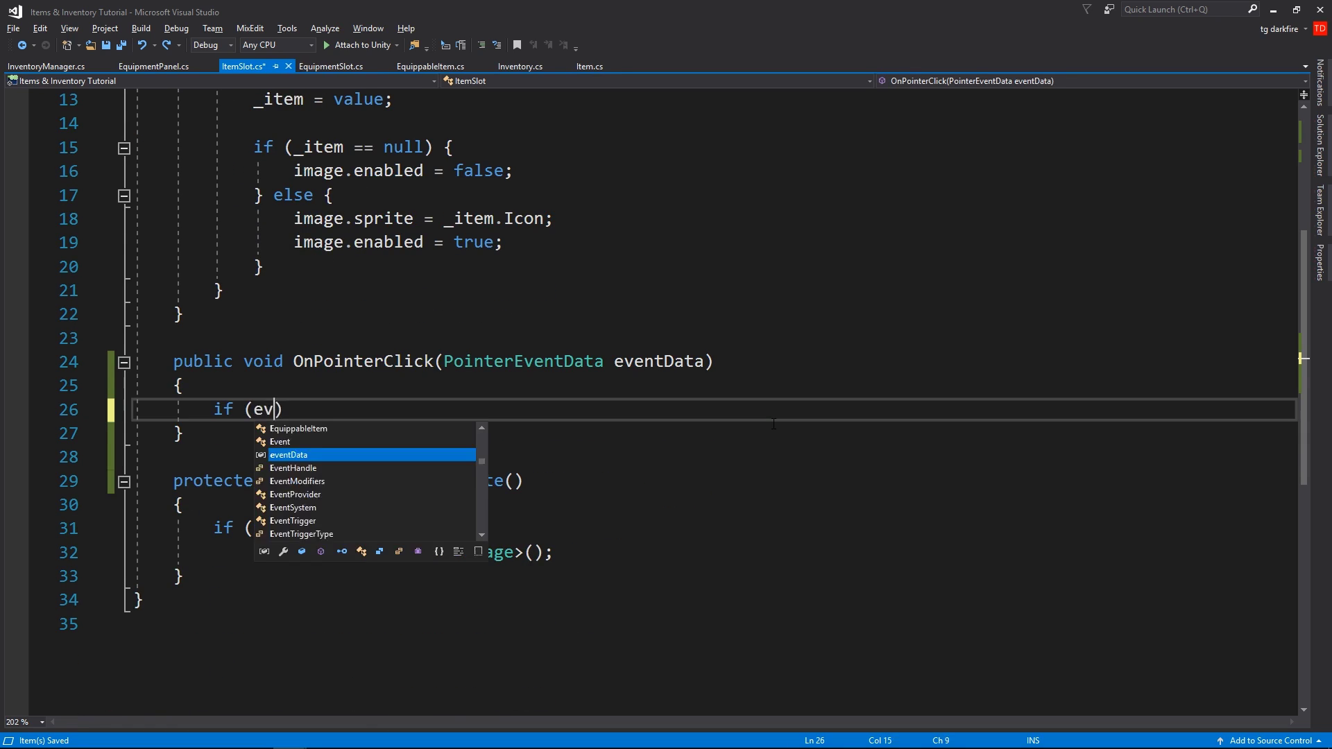
pyautogui.write('entData != null && eventData.bu')
pyautogui.press('Tab')
pyautogui.write('==')
pyautogui.hotkey('ctrl', 'space')
pyautogui.press('Tab')
pyautogui.write('.r')
pyautogui.press('Tab')
pyautogui.press('End')
pyautogui.write('{}')
pyautogui.press('Return')
pyautogui.hotkey('ctrl', 's')
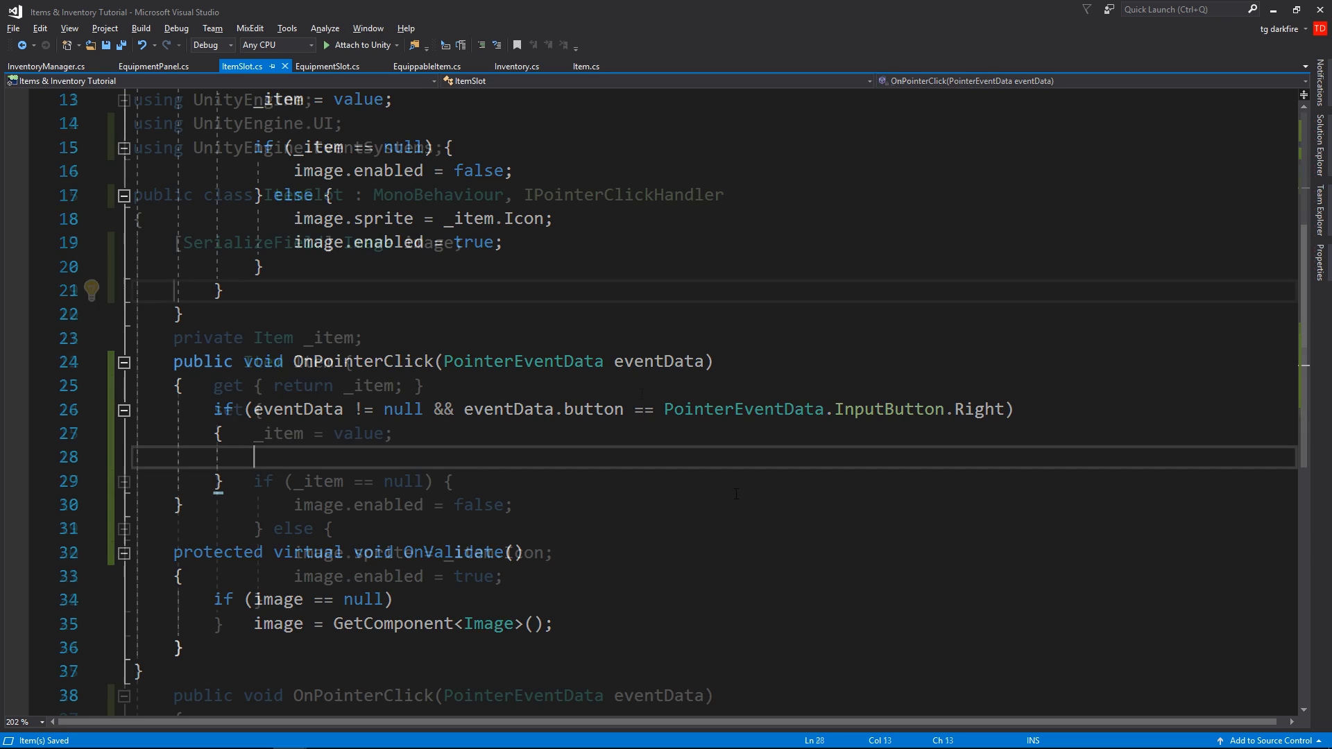
pyautogui.write('public event Action')
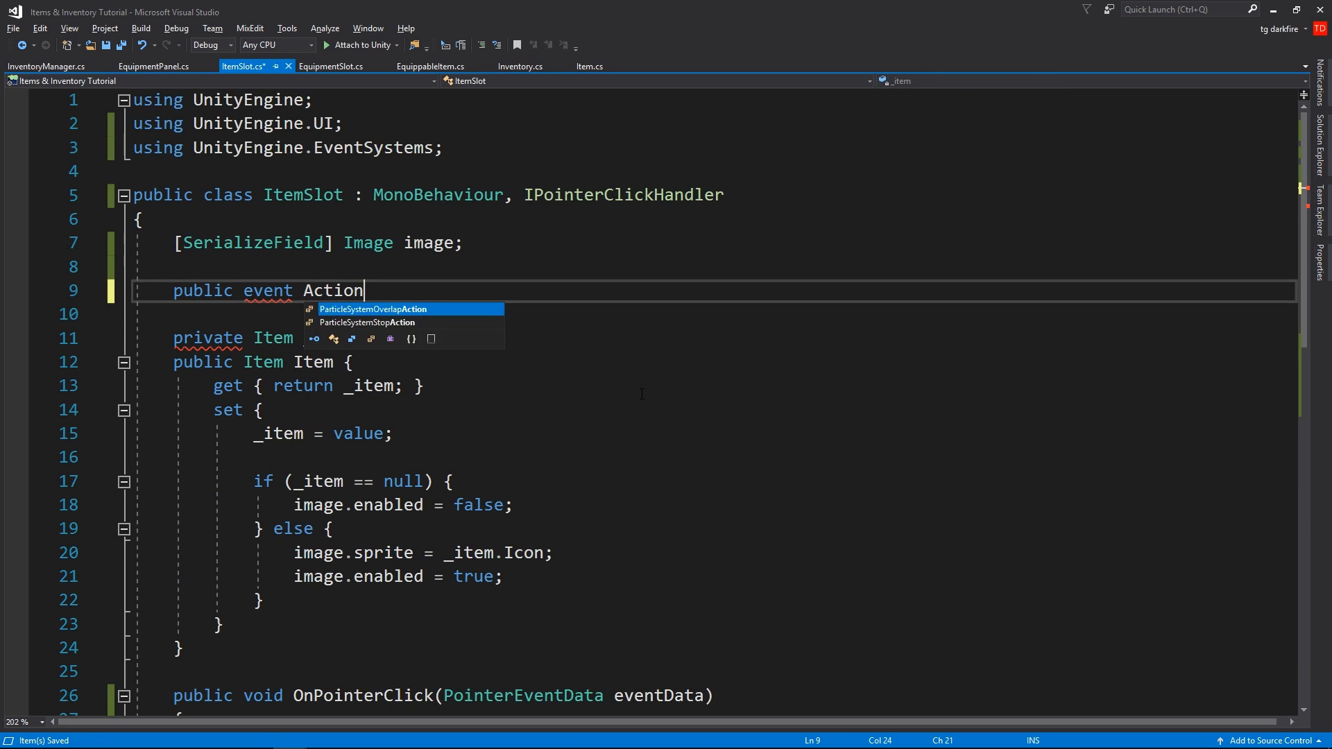
# Step: Add the 'using System' import for Action and move it to the top of ItemSlot
pyautogui.hotkey('ctrl', '.')
pyautogui.press('Return')
pyautogui.write('<Item> OnRightClickEvent;')
pyautogui.hotkey('ctrl', 's')
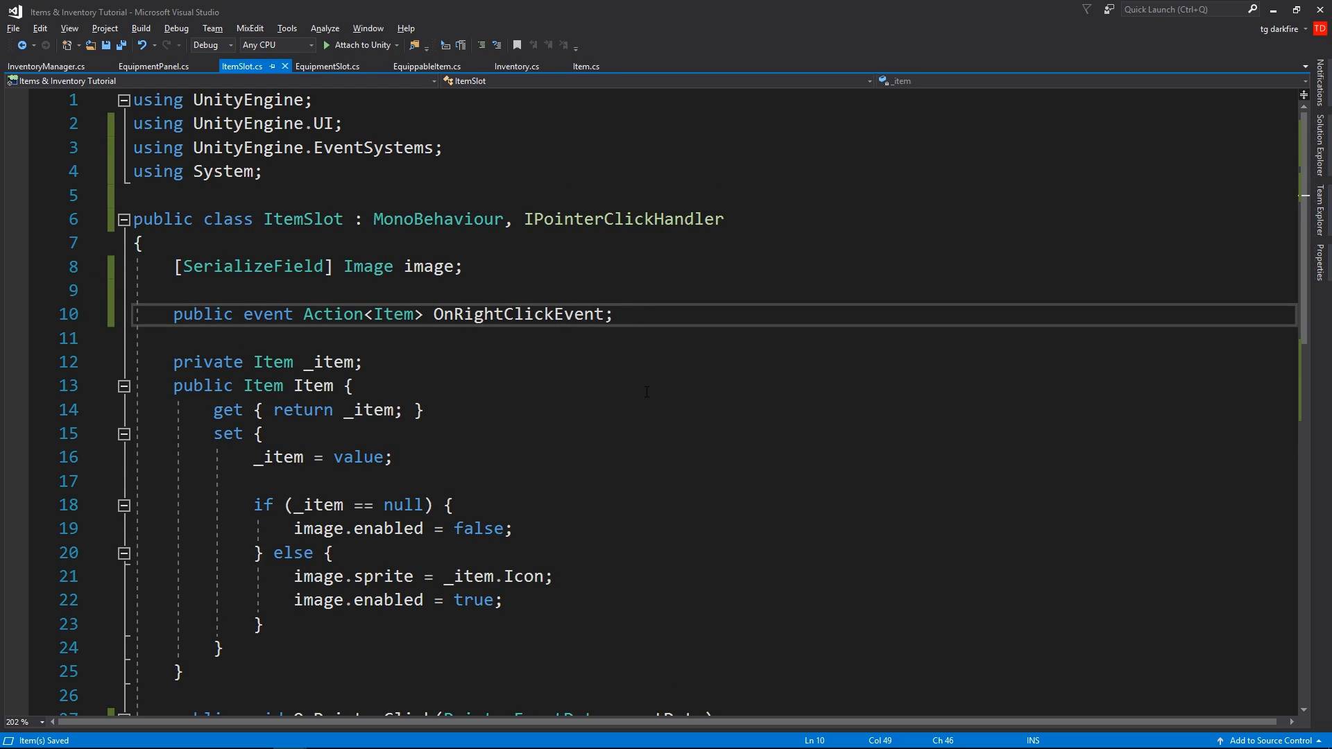
pyautogui.click(652, 173)
pyautogui.hotkey('alt', 'Up')
pyautogui.hotkey('alt', 'Up')
pyautogui.hotkey('alt', 'Up')
pyautogui.hotkey('ctrl', 's')
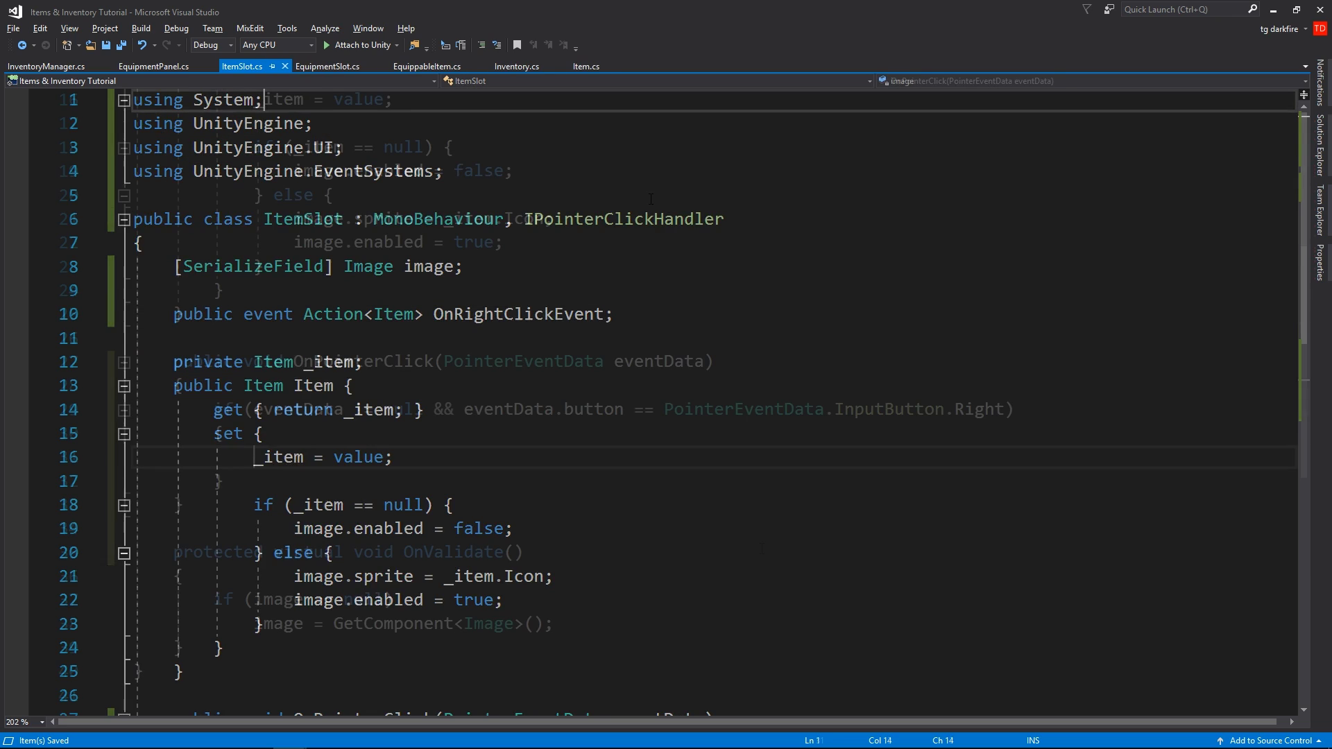
# Step: Invoke OnRightClickEvent(Item) when Item and OnRightClickEvent are non-null, and save
pyautogui.click(301, 456)
pyautogui.write('if (Item != null && onri')
pyautogui.press('Tab')
pyautogui.write('!= null')
pyautogui.press('End')
pyautogui.press('Return')
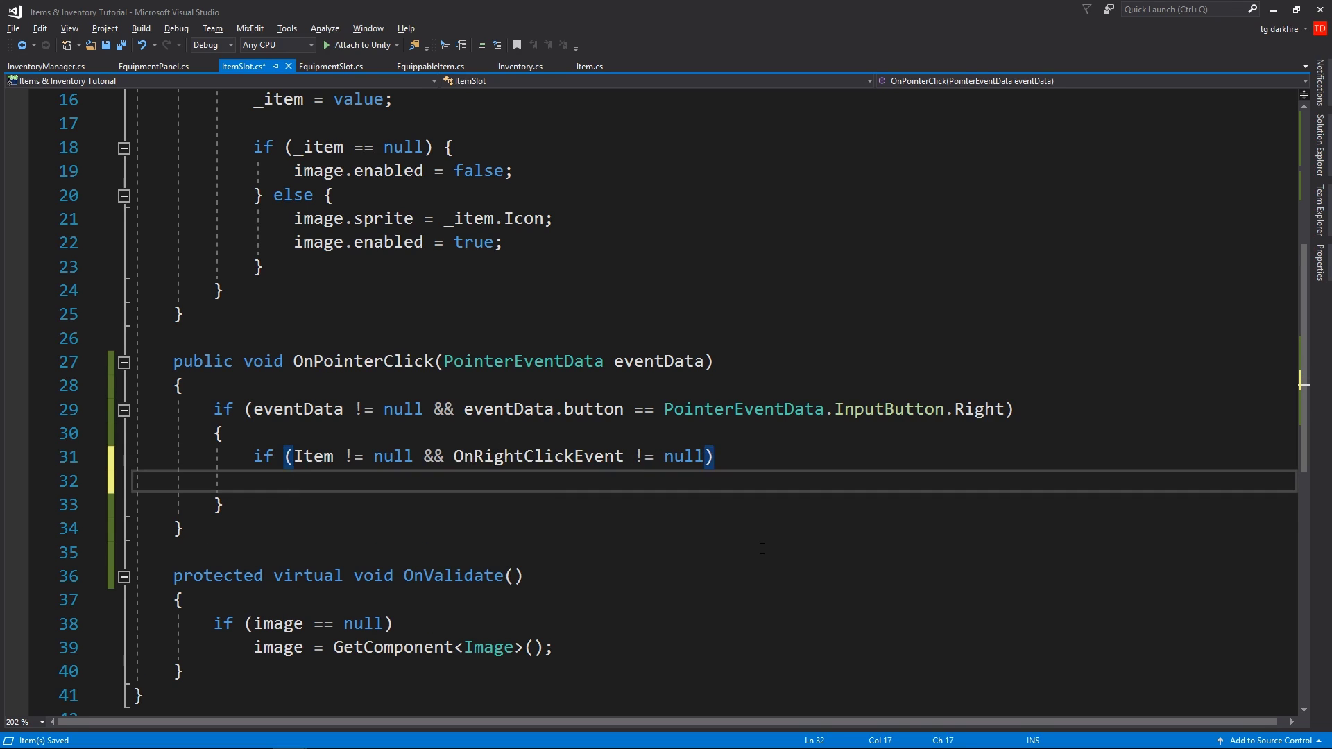
pyautogui.write('onr')
pyautogui.press('Tab')
pyautogui.write('(item')
pyautogui.press('Tab')
pyautogui.write(');')
pyautogui.hotkey('ctrl', 's')
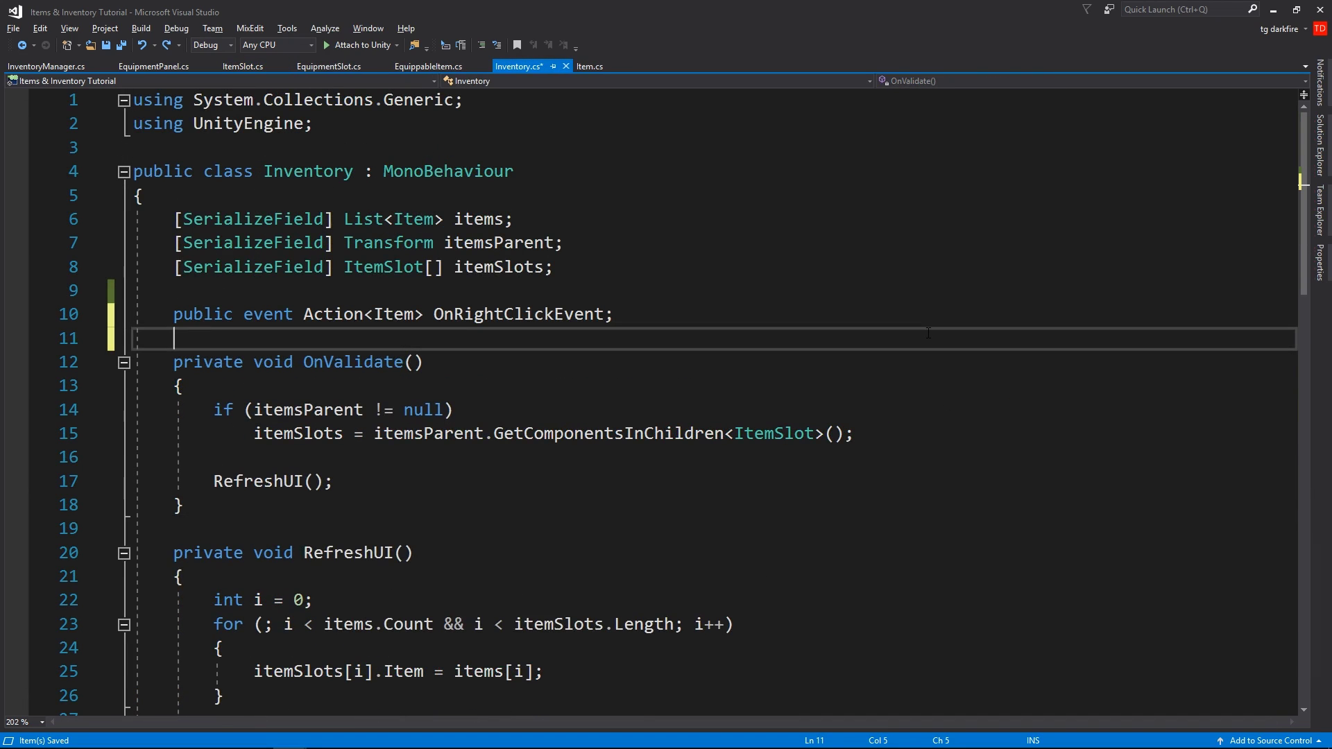
# Step: Add 'using System' to Inventory and rename its event to OnItemRightClickedEvent
pyautogui.hotkey('ctrl', '.')
pyautogui.press('Return')
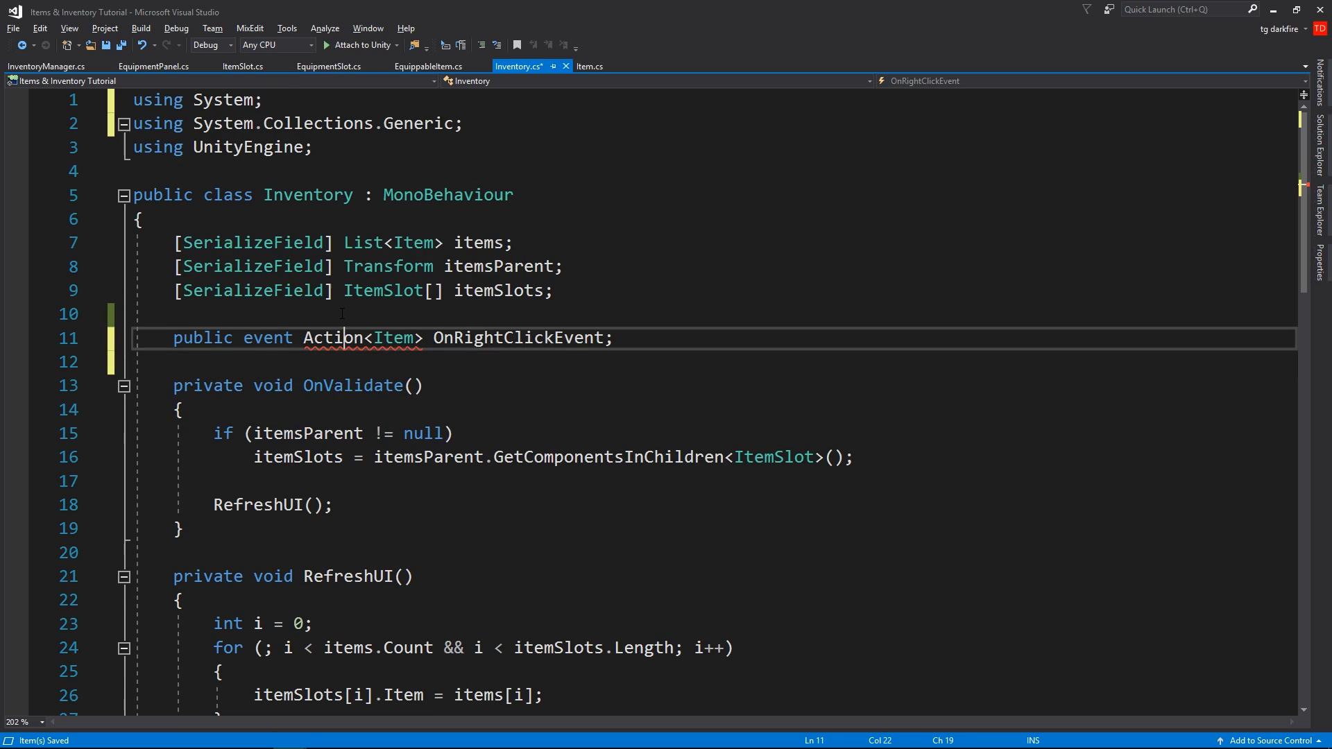
pyautogui.hotkey('ctrl', 'Right')
pyautogui.hotkey('ctrl', 'Right')
pyautogui.hotkey('ctrl', 'r')
pyautogui.hotkey('ctrl', 'r')
pyautogui.press('Right')
pyautogui.press('Right')
pyautogui.write('Item')
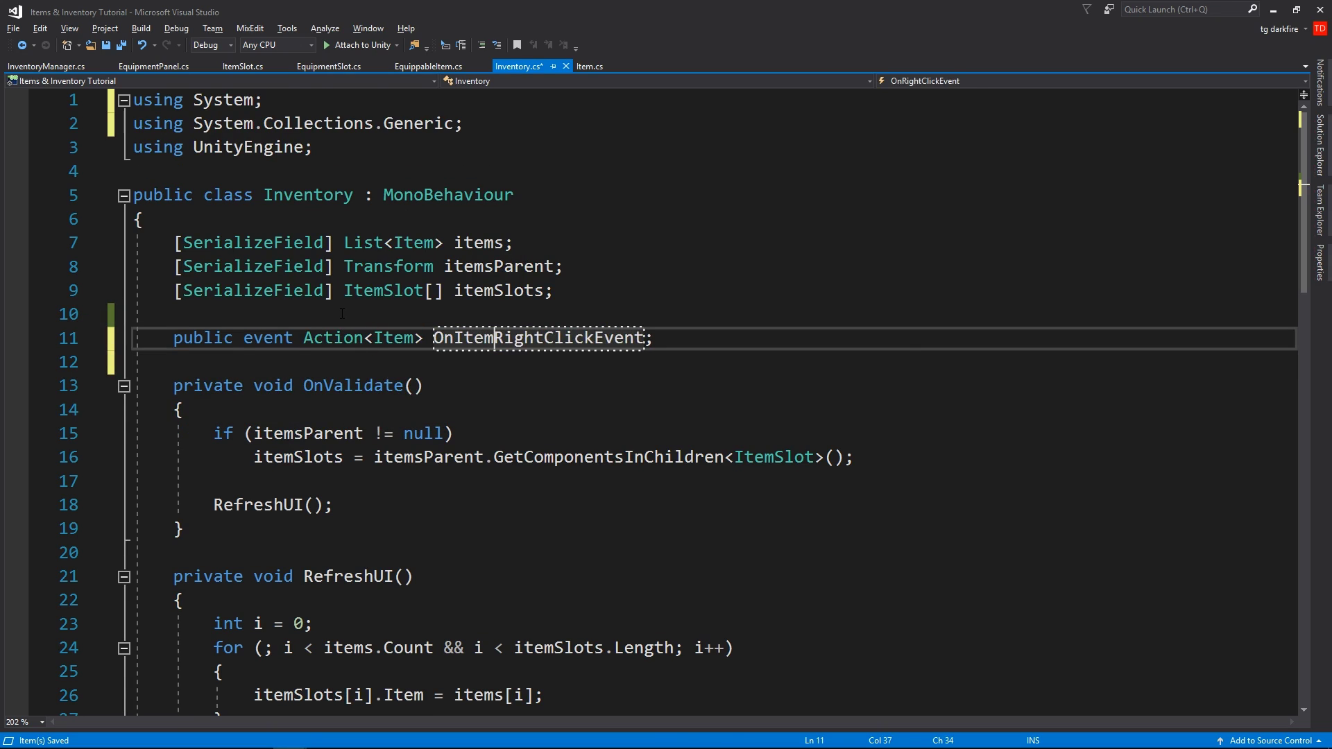
pyautogui.hotkey('ctrl', 'Right')
pyautogui.hotkey('ctrl', 'Right')
pyautogui.write('ed')
pyautogui.press('Return')
# Step: Add an Awake method with a for loop over itemSlots.Length
pyautogui.press('End')
pyautogui.press('Return')
pyautogui.press('Return')
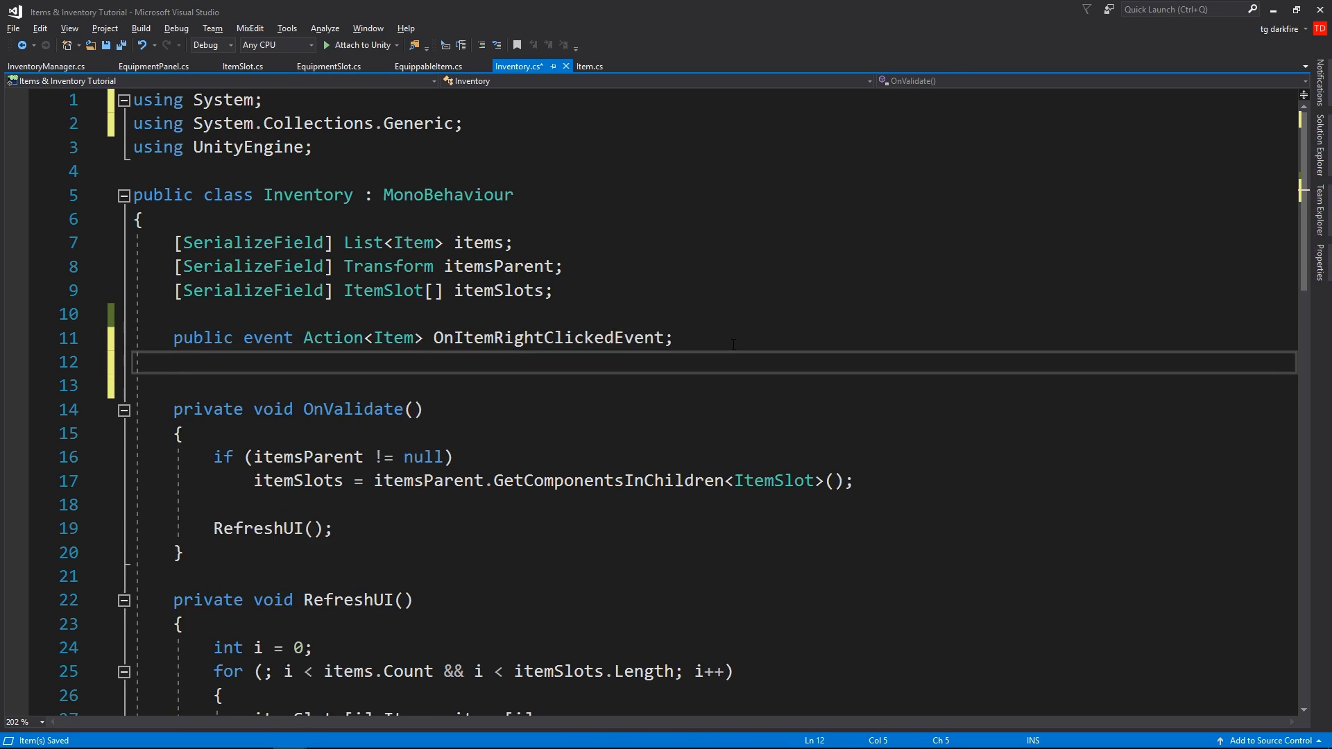
pyautogui.write('aw')
pyautogui.press('Tab')
pyautogui.write('for')
pyautogui.press('Tab')
pyautogui.press('Tab')
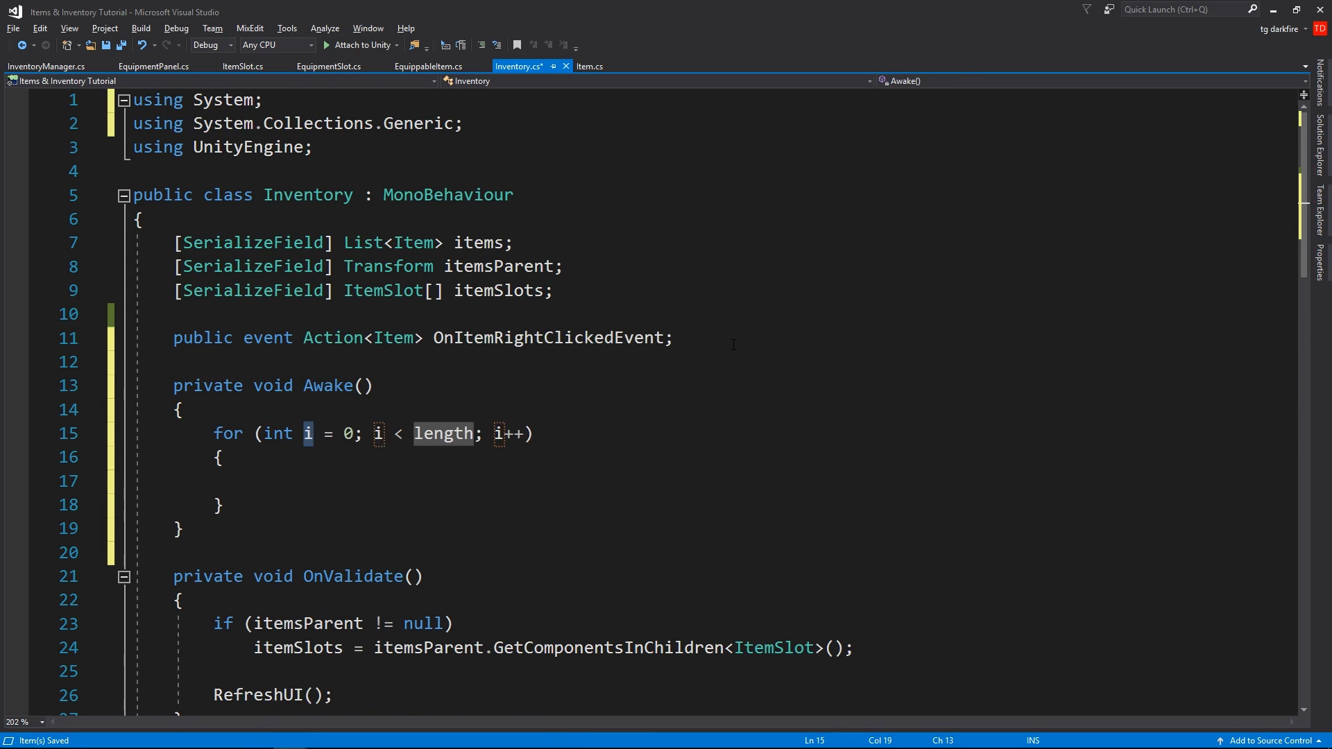
pyautogui.press('Tab')
pyautogui.press('Tab')
pyautogui.write('slots')
pyautogui.press('Tab')
pyautogui.write('.le')
pyautogui.press('Tab')
pyautogui.press('Return')
pyautogui.write('slo')
# Step: Subscribe each slot's OnRightClickEvent to OnItemRightClickedEvent, and save
pyautogui.press('Tab')
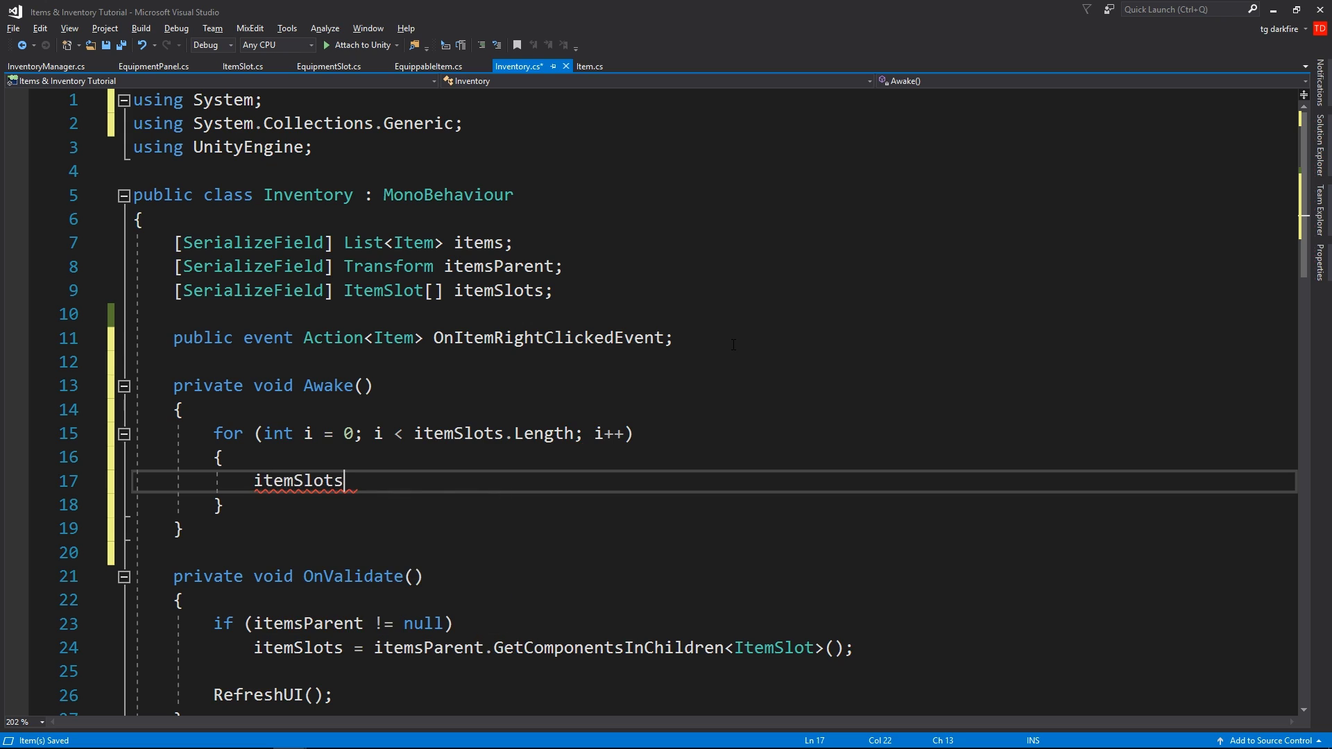
pyautogui.write('[i].on')
pyautogui.press('Tab')
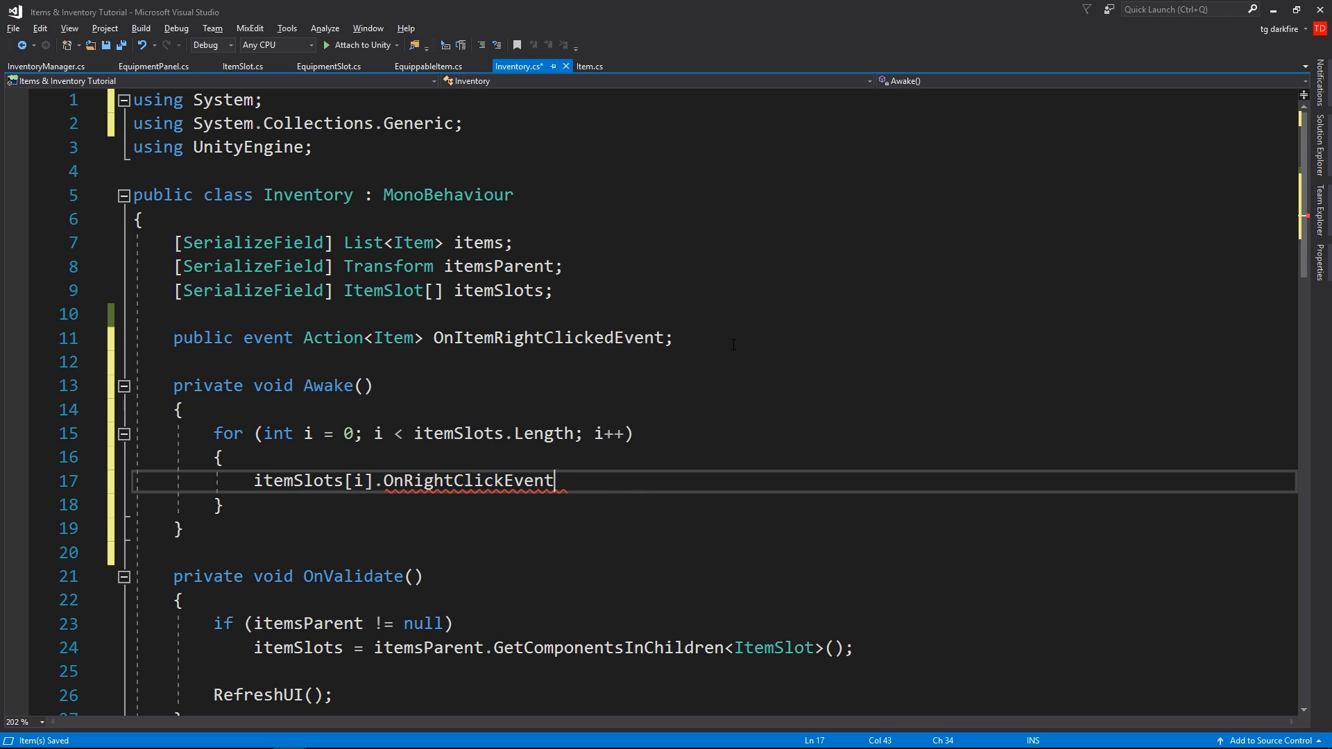
pyautogui.write(' += oni')
pyautogui.press('Down')
pyautogui.press('Tab')
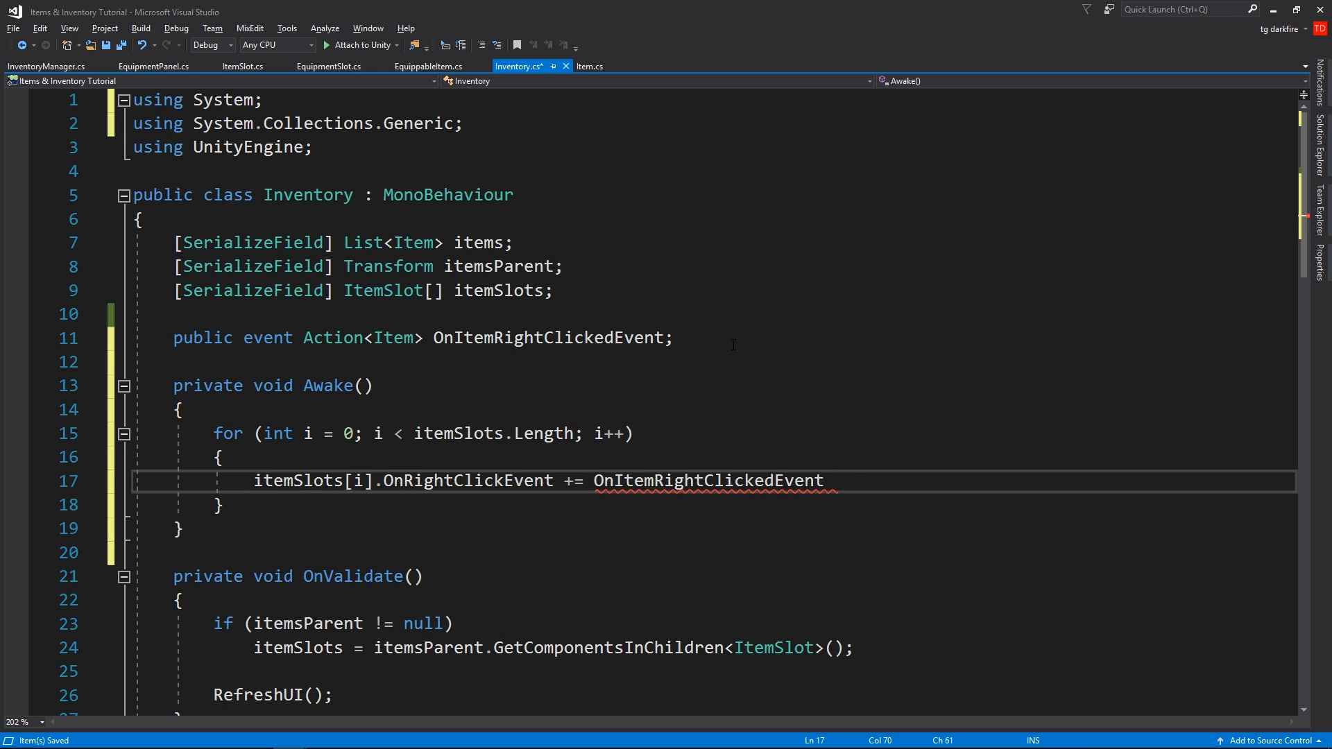
pyautogui.write(';')
pyautogui.hotkey('ctrl', 's')
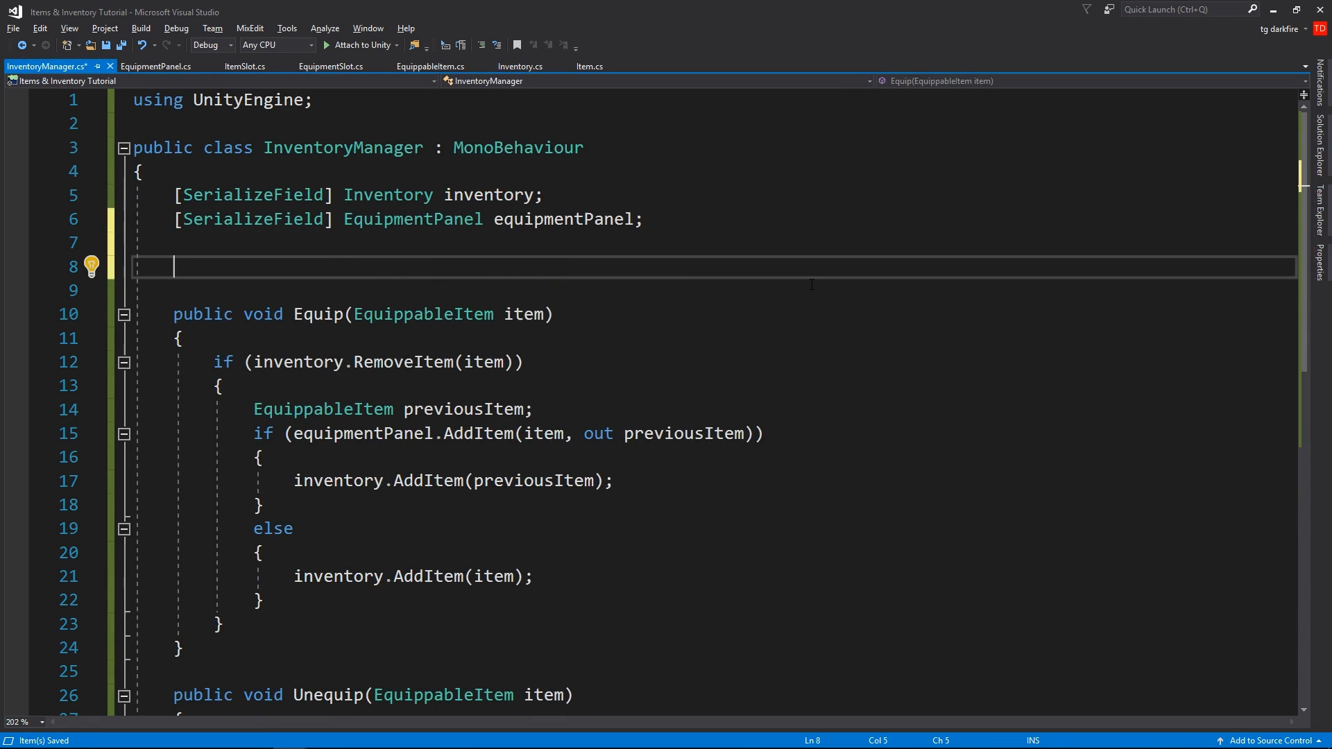
pyautogui.write('aw')
# Step: Add an Awake method subscribing to inventory.OnItemRightClickedEvent, and save
pyautogui.press('Tab')
pyautogui.write('in')
pyautogui.press('Tab')
pyautogui.write('.on')
pyautogui.press('Tab')
pyautogui.write('+= Equip;')
pyautogui.hotkey('ctrl', 's')
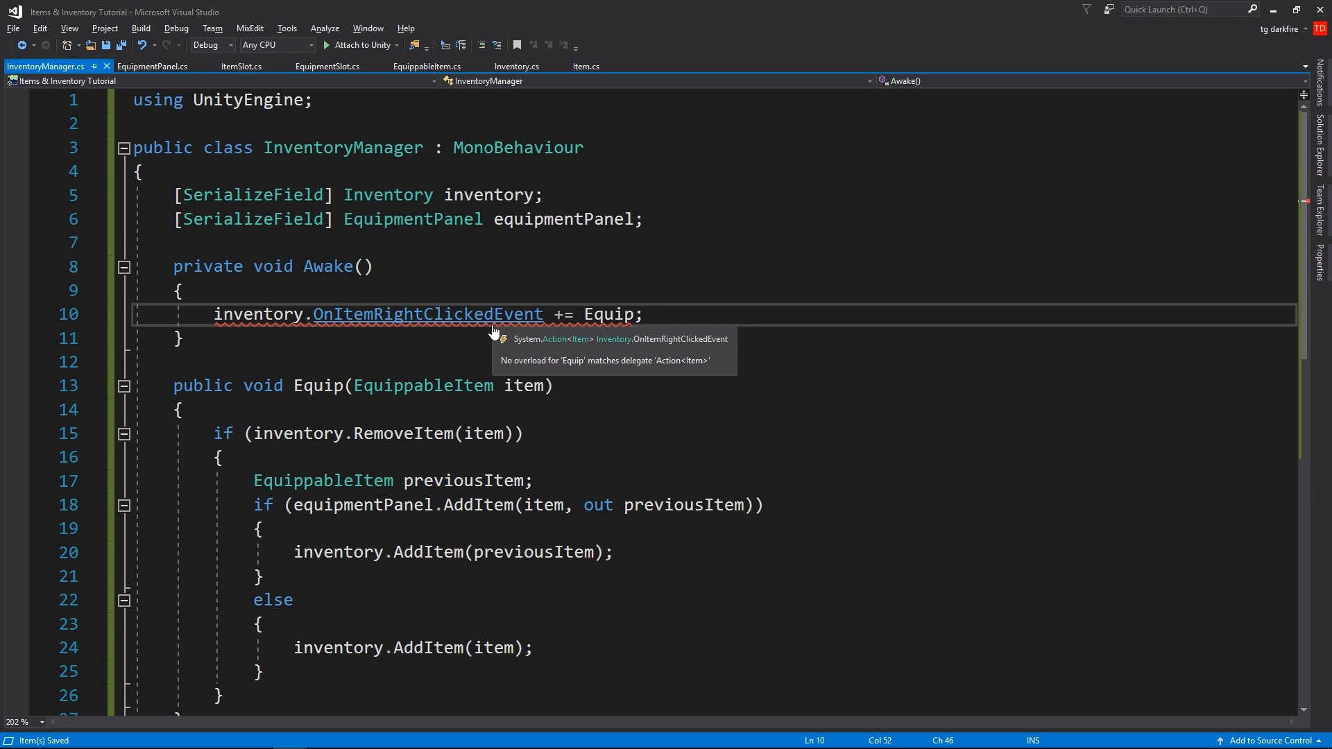
# Step: Write EquipFromInventory, calling Equip with the item cast to EquippableItem only for EquippableItems
pyautogui.click(871, 359)
pyautogui.press('Return')
pyautogui.press('Return')
pyautogui.write('private void Eq')
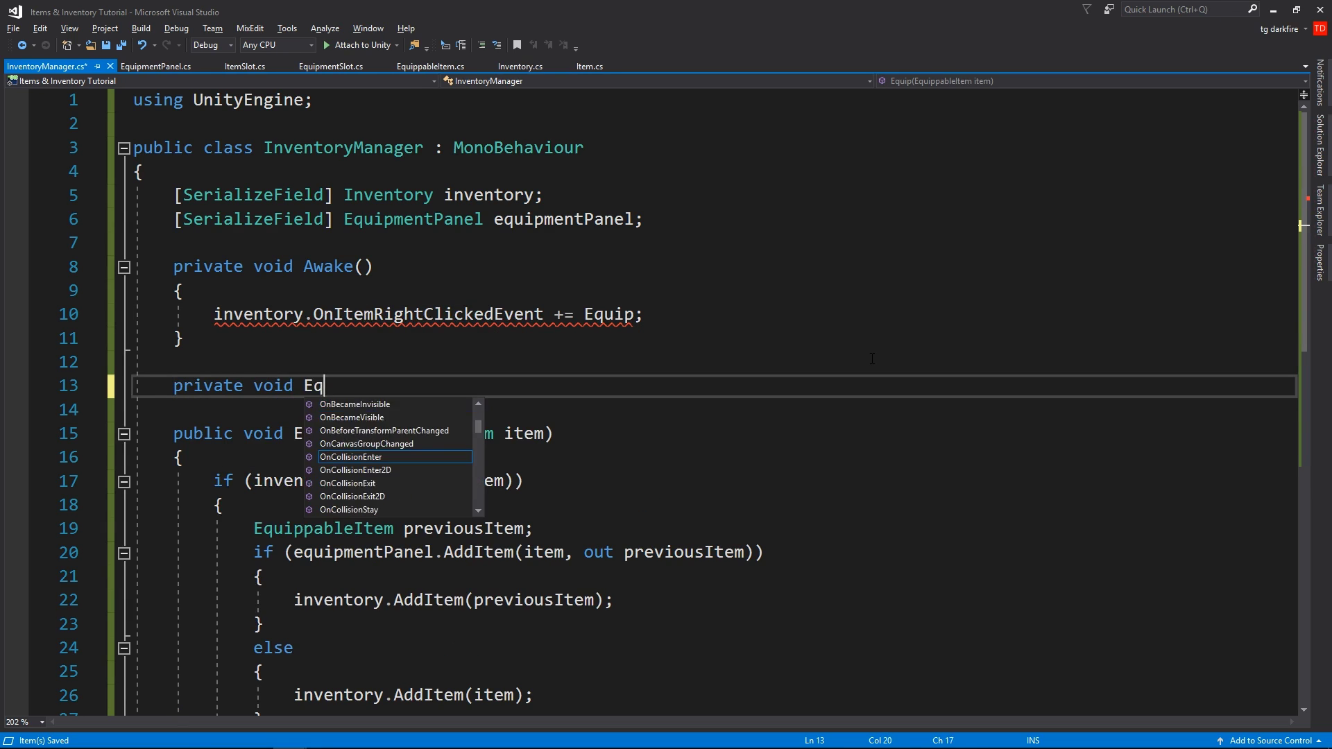
pyautogui.write('uipFromInventory(')
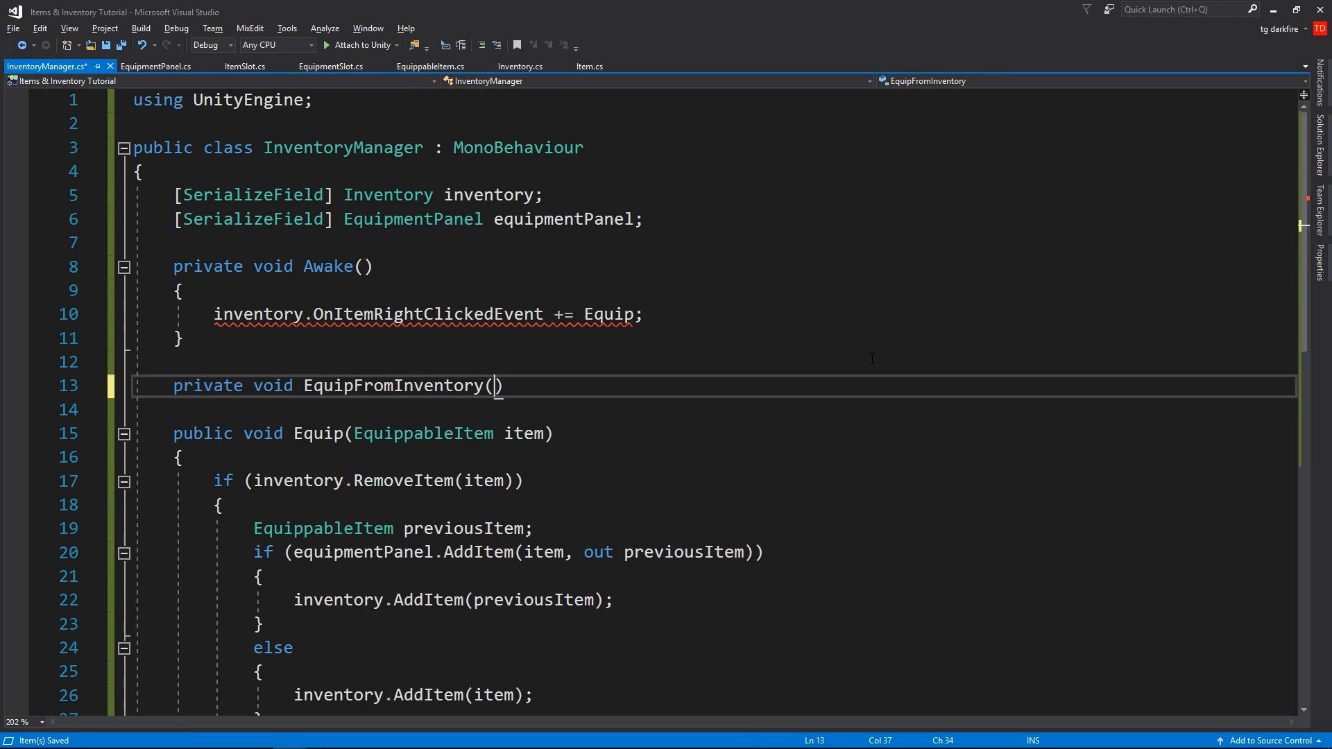
pyautogui.write('Item item){')
pyautogui.press('Return')
pyautogui.write('if (')
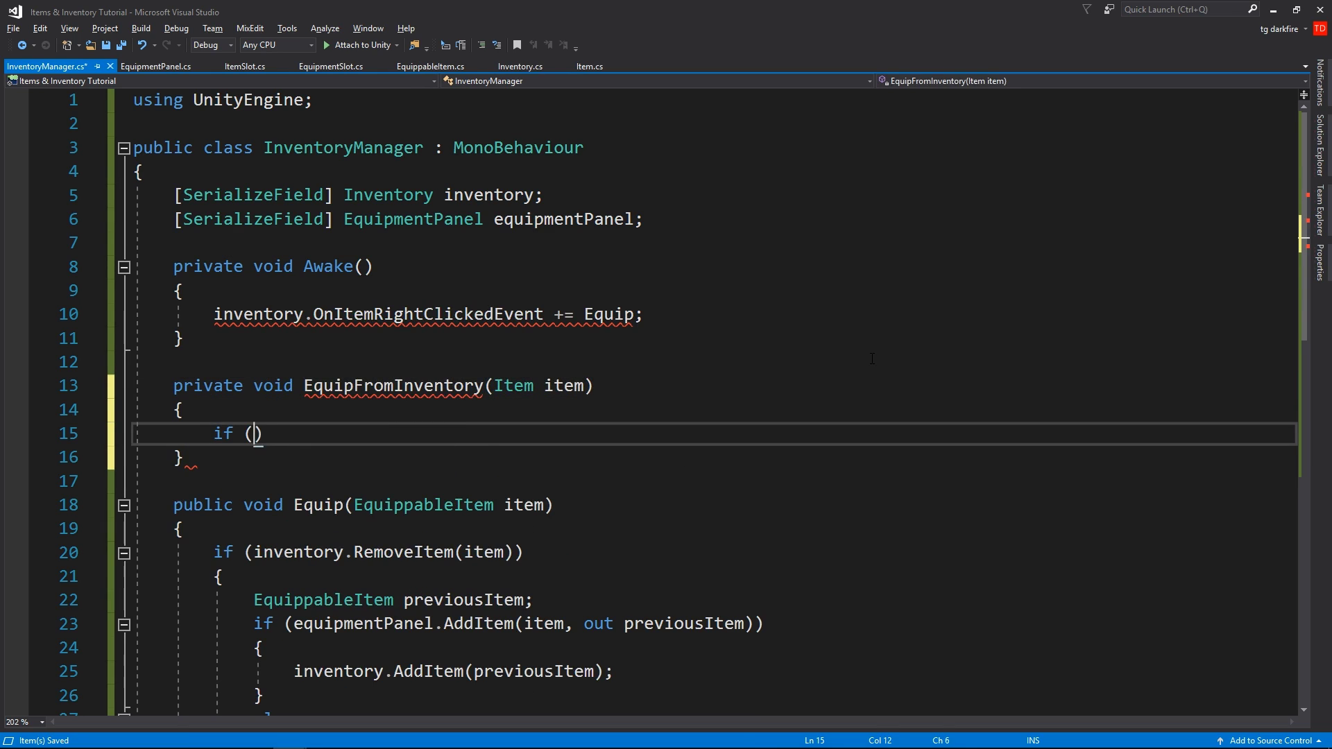
pyautogui.write('item is equipp')
pyautogui.press('Tab')
pyautogui.press('End')
pyautogui.press('Return')
pyautogui.write('{')
pyautogui.press('Return')
pyautogui.write('equ')
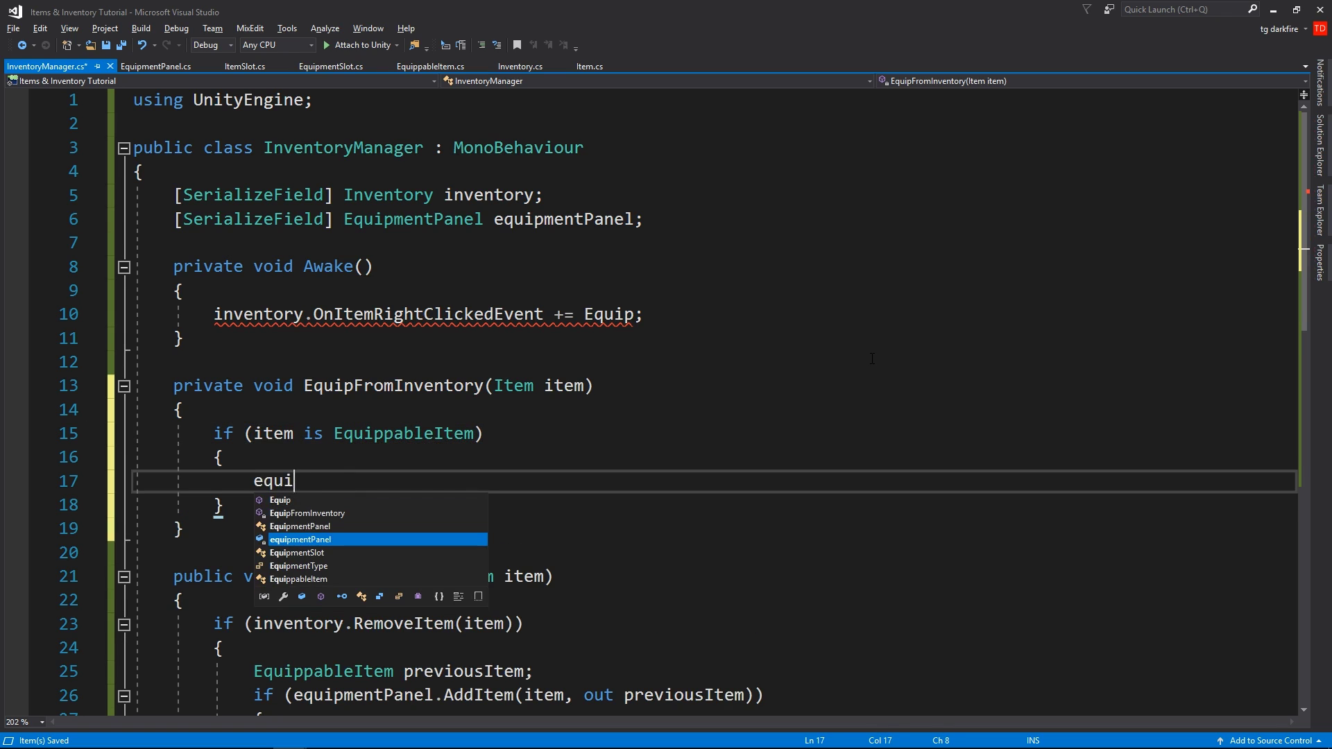
pyautogui.write('i')
pyautogui.press('Tab')
pyautogui.write('((Equi')
pyautogui.press('Tab')
pyautogui.write(')item);')
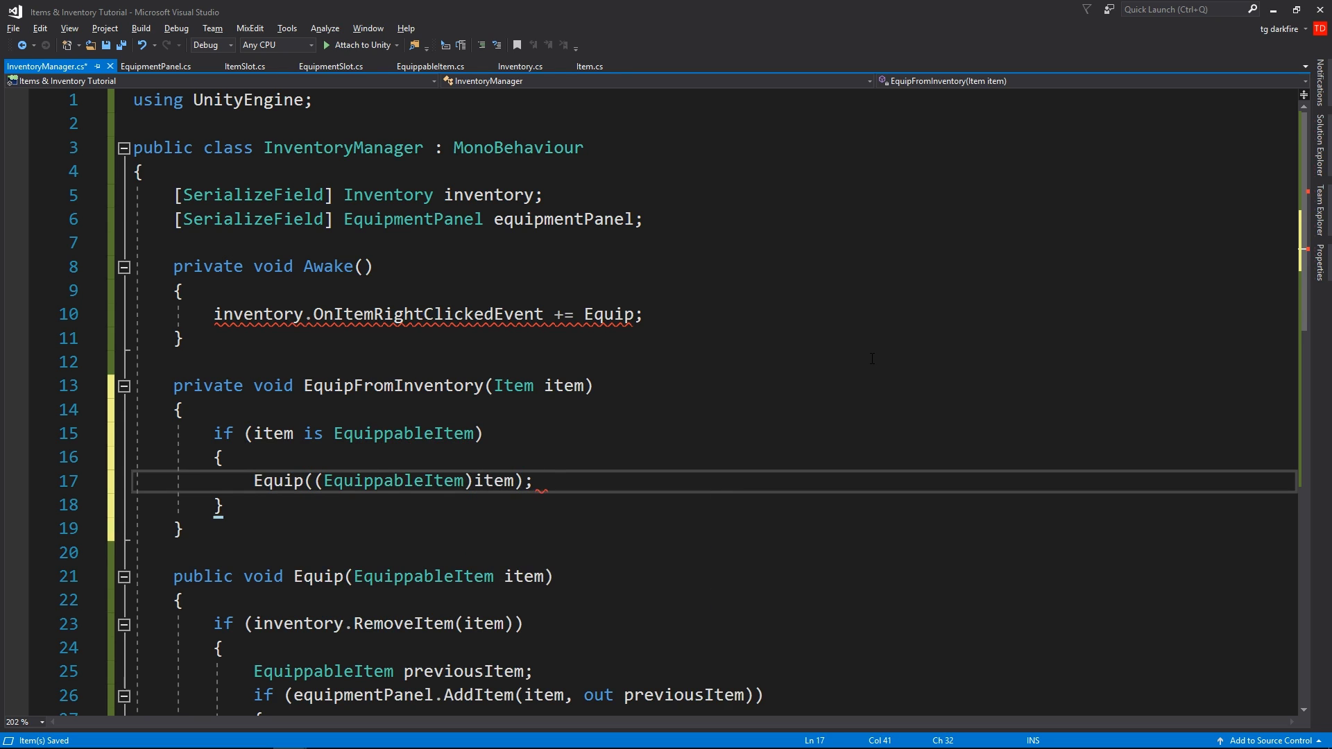
pyautogui.hotkey('ctrl', 's')
# Step: Subscribe EquipFromInventory instead of Equip in Awake, and save
pyautogui.click(486, 385)
pyautogui.doubleClick(609, 314)
pyautogui.write('EquipFromInventory')
pyautogui.click(188, 338)
pyautogui.hotkey('ctrl', 's')
pyautogui.click(1139, 248)
pyautogui.write('inve')
# Step: Add Inventory Manager to Character Panel, link Inventory and Equipment Panel, save the scene
pyautogui.press('Down')
pyautogui.press('Return')
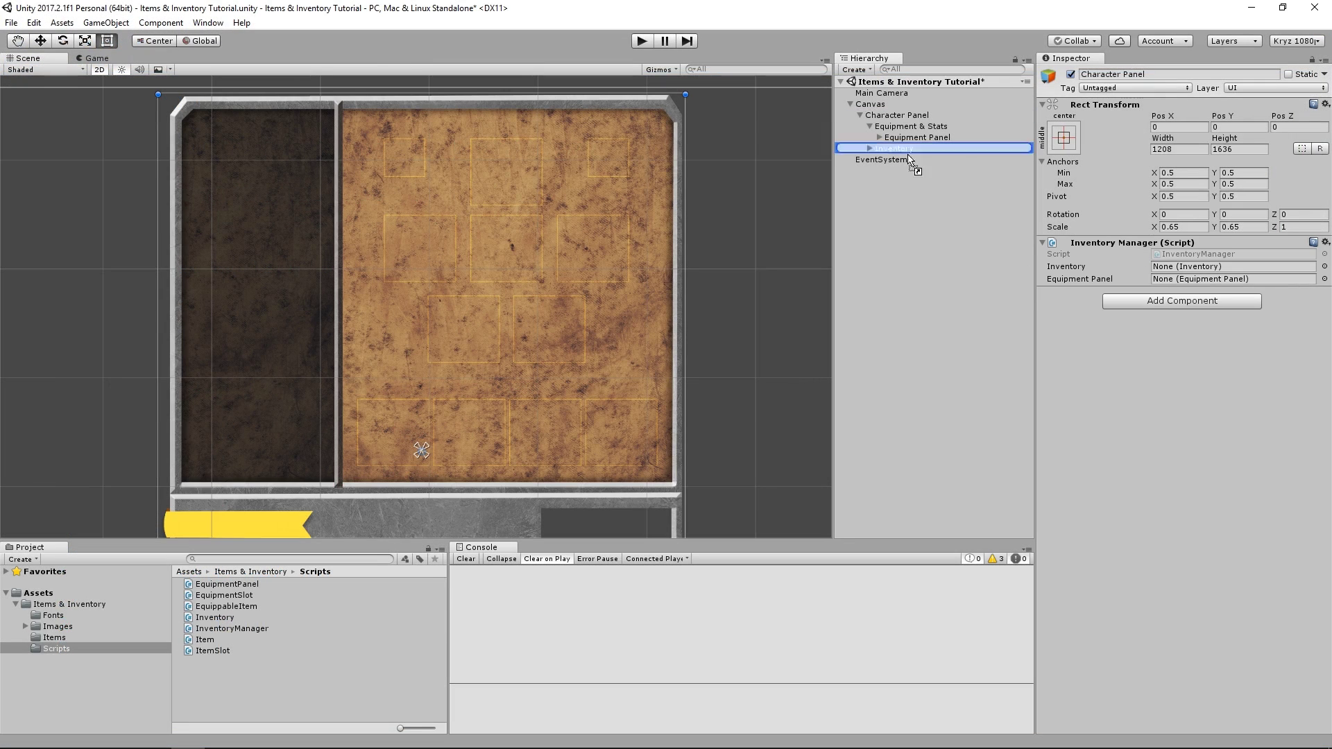
pyautogui.moveTo(892, 149); pyautogui.dragTo(1228, 268)
pyautogui.moveTo(908, 136); pyautogui.dragTo(1228, 280)
pyautogui.hotkey('ctrl', 's')
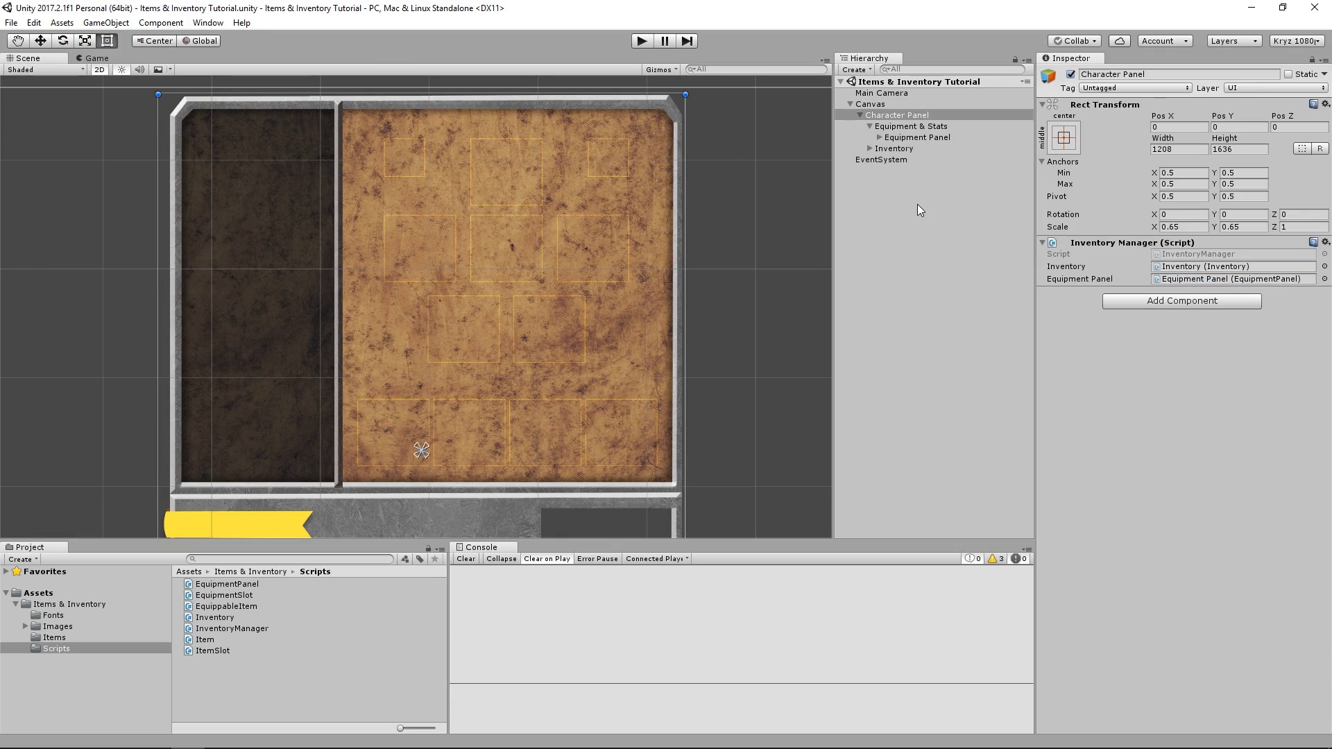
# Step: Enter play mode and equip inventory items, including the gem and the axe
pyautogui.hotkey('ctrl', 'p')
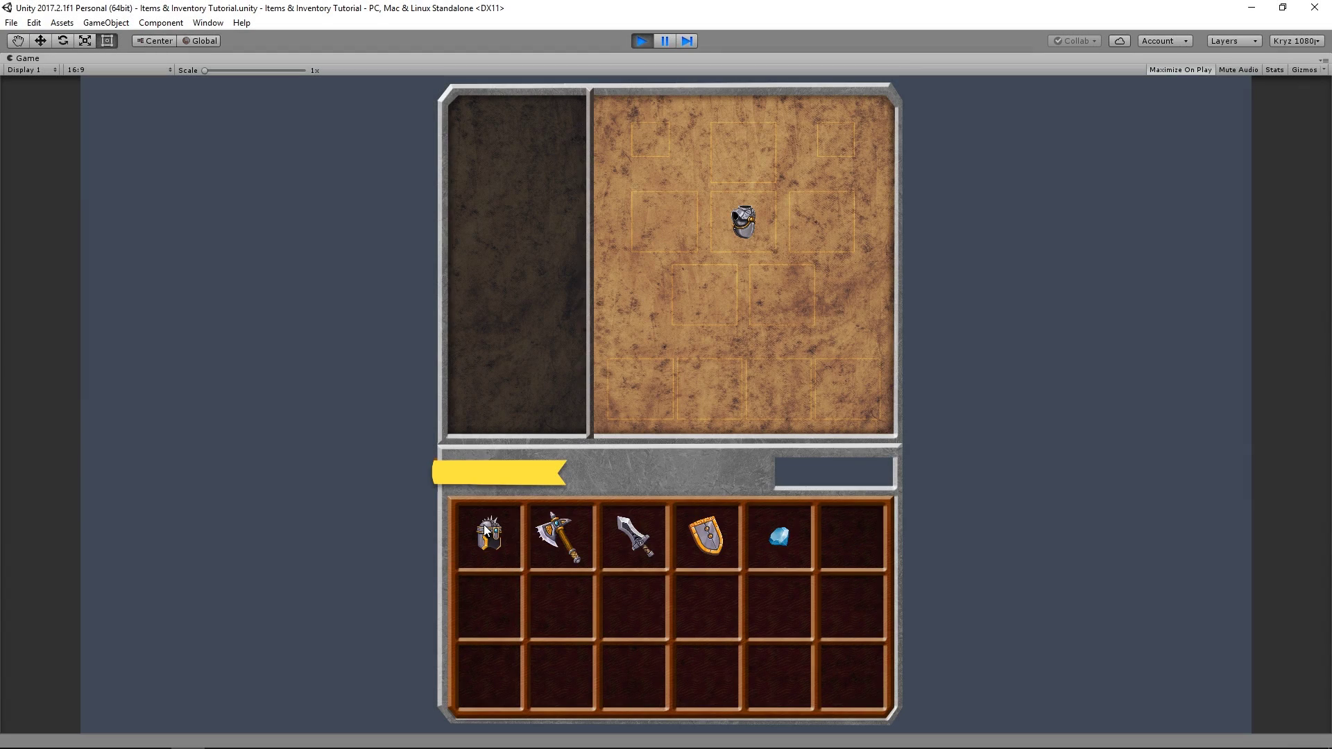
pyautogui.click(486, 530)
pyautogui.click(483, 525)
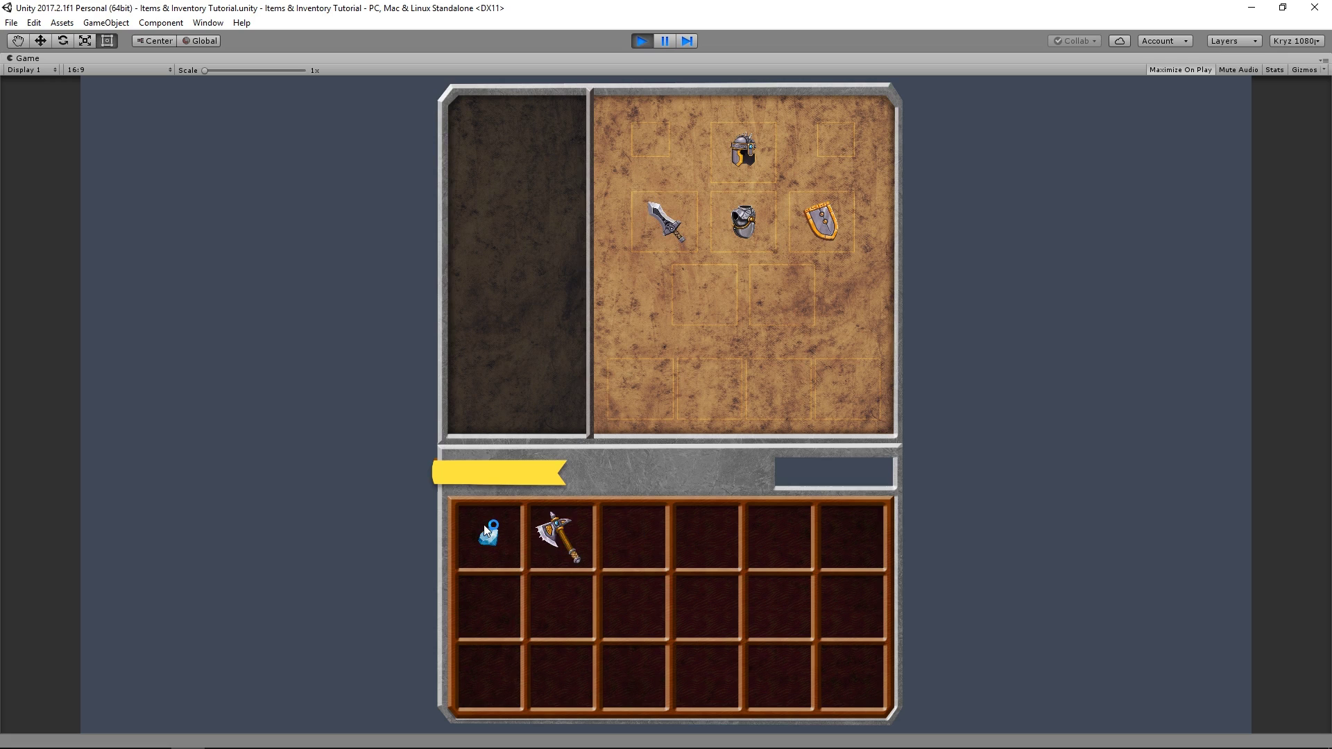
pyautogui.click(483, 525)
pyautogui.click(484, 525)
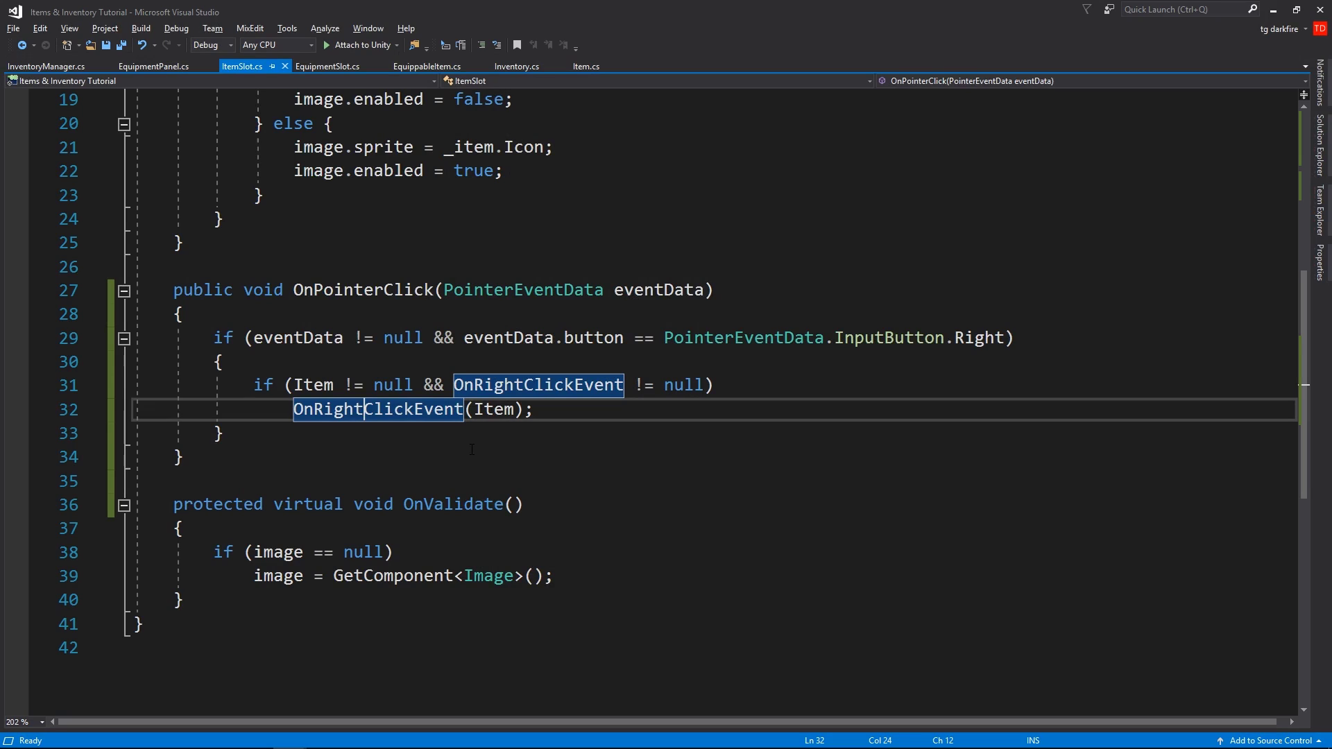
# Step: Inspect the event's Item argument and the Equip call in EquipFromInventory
pyautogui.click(491, 409)
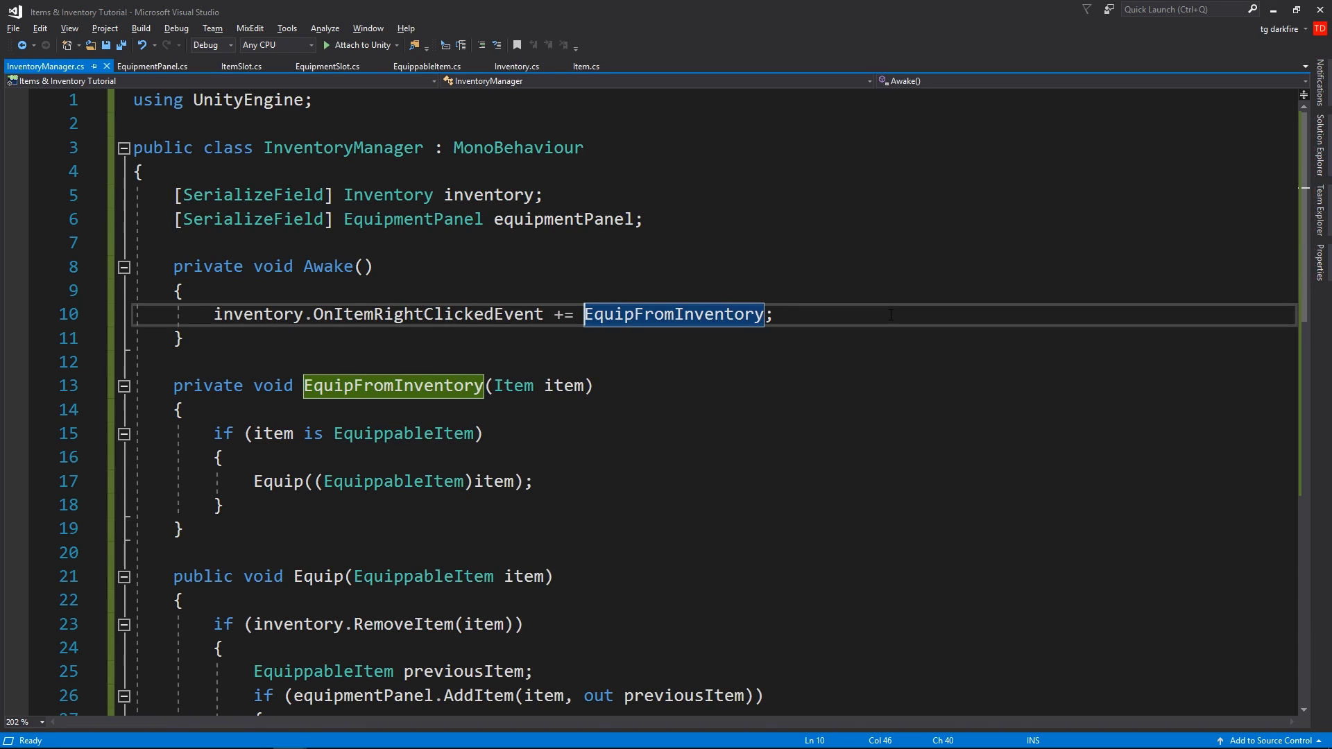
pyautogui.click(254, 481)
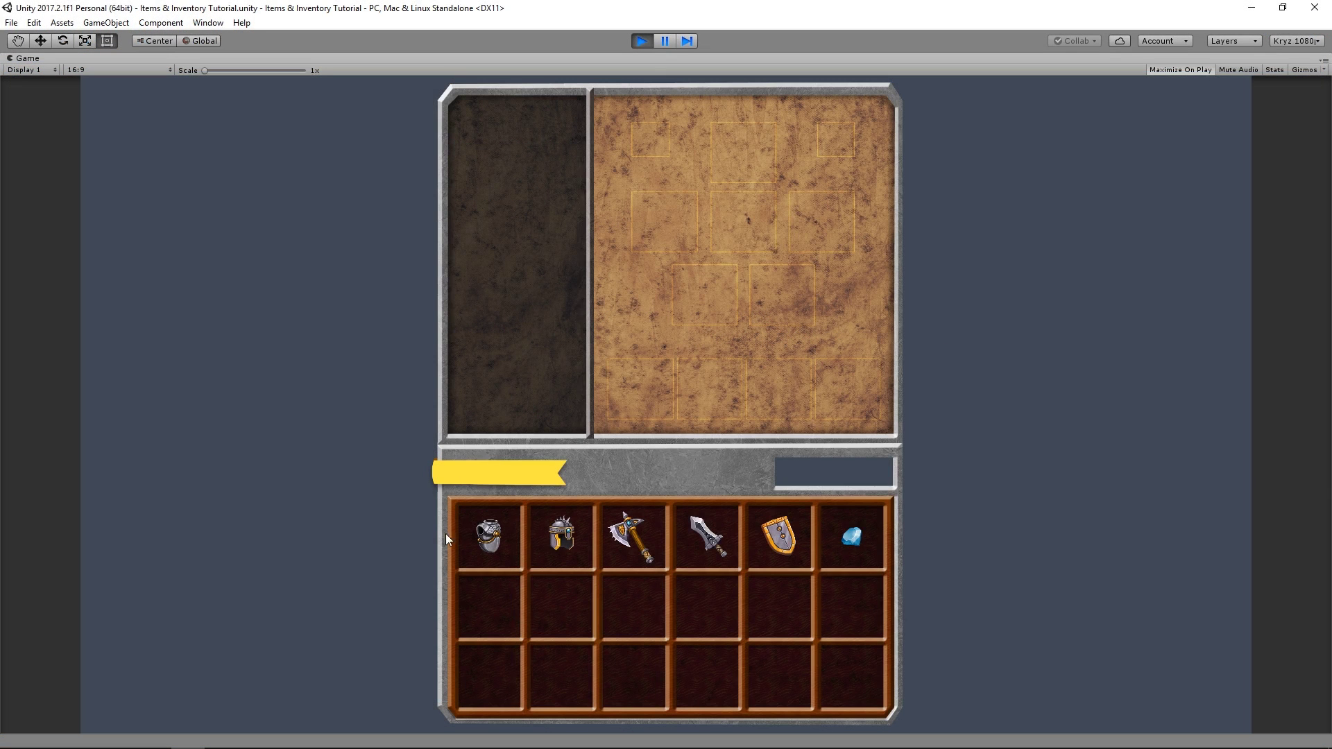
# Step: Equip two inventory items, then unequip three equipped items back into the inventory
pyautogui.rightClick(490, 534)
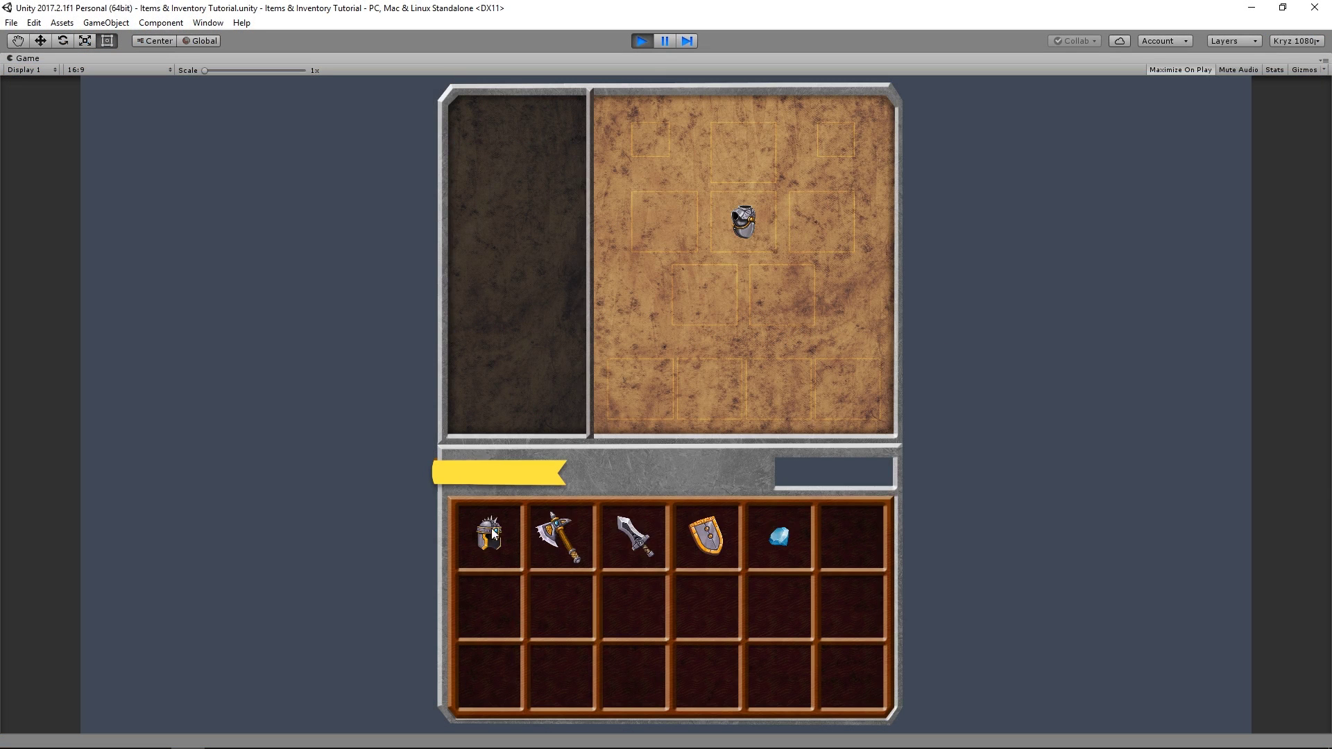
pyautogui.rightClick(505, 532)
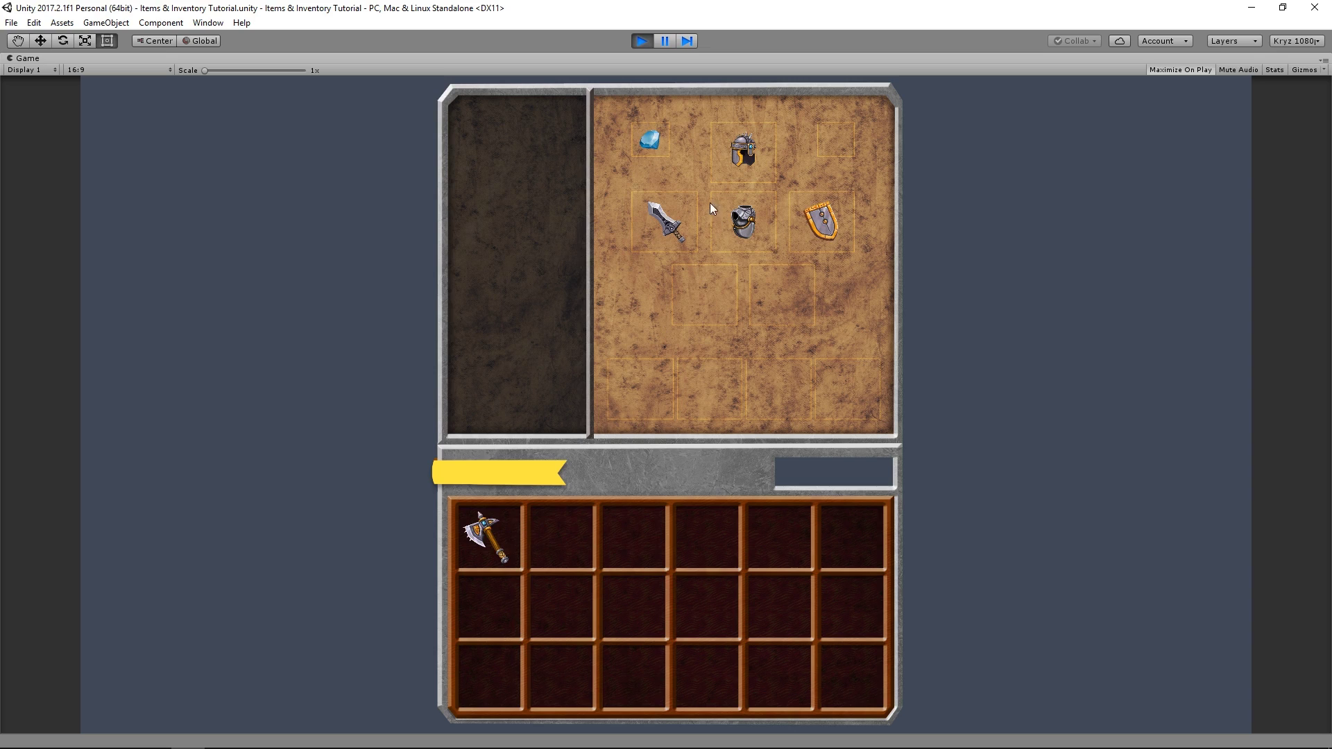
pyautogui.click(662, 218)
pyautogui.click(742, 222)
pyautogui.click(742, 151)
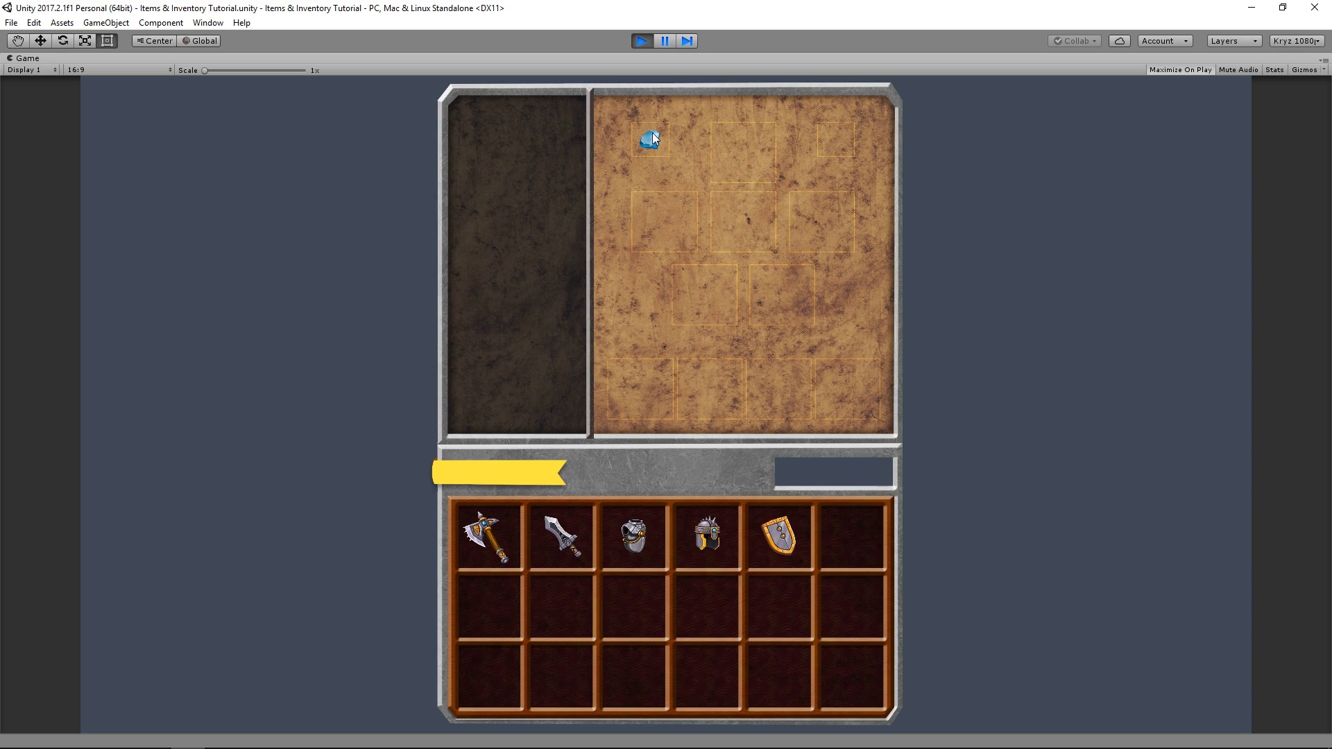